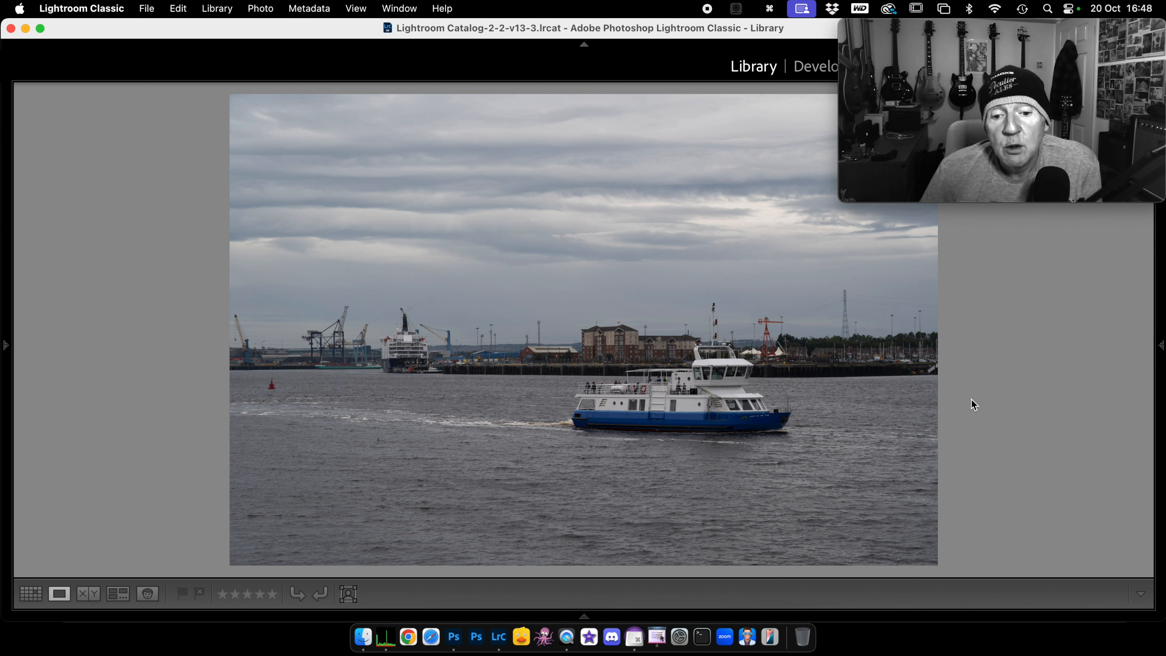
Compare the original and blurred versions of the ferry and moored boats photos, and view the night riverside photo.
key("Right")
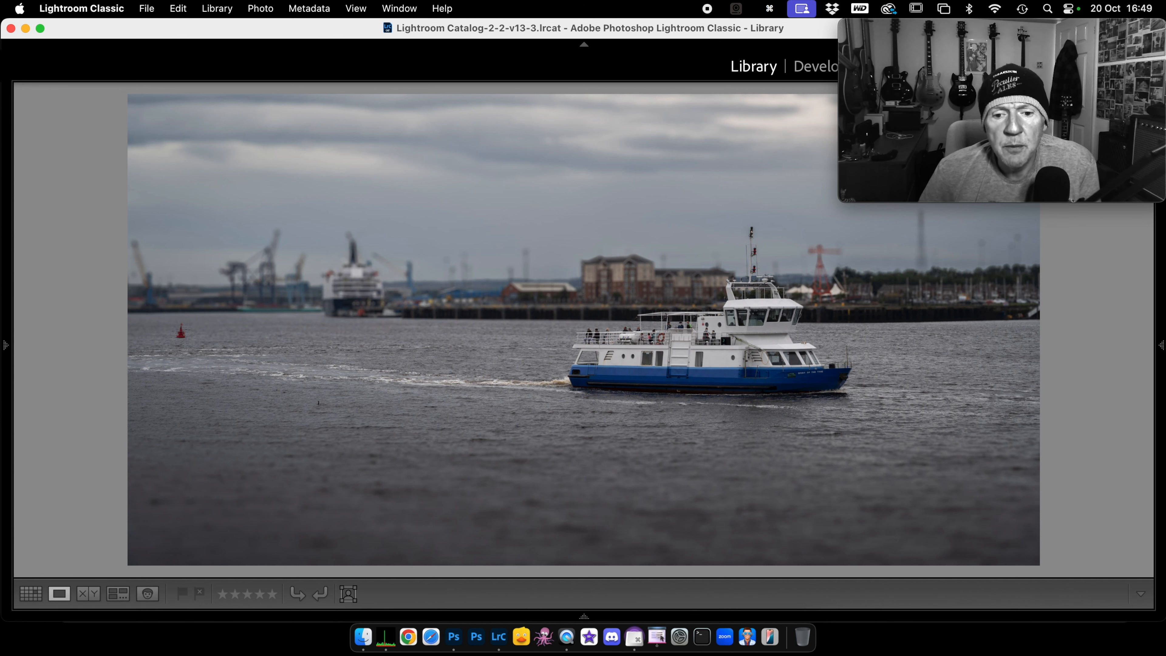
key("Right")
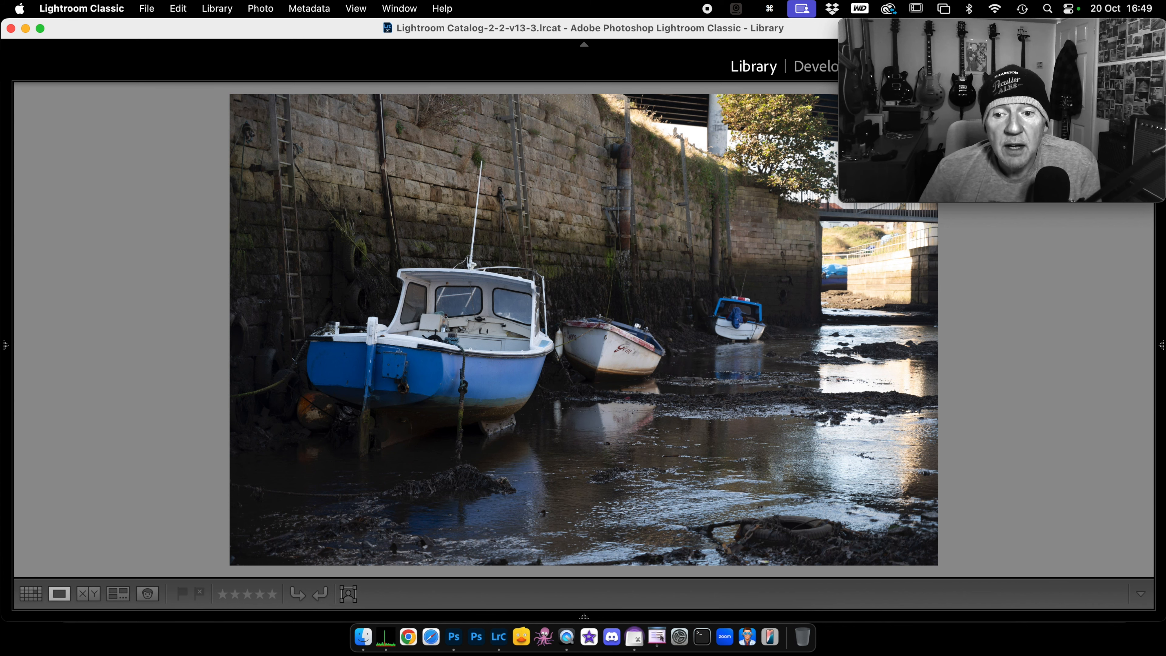
key("Right")
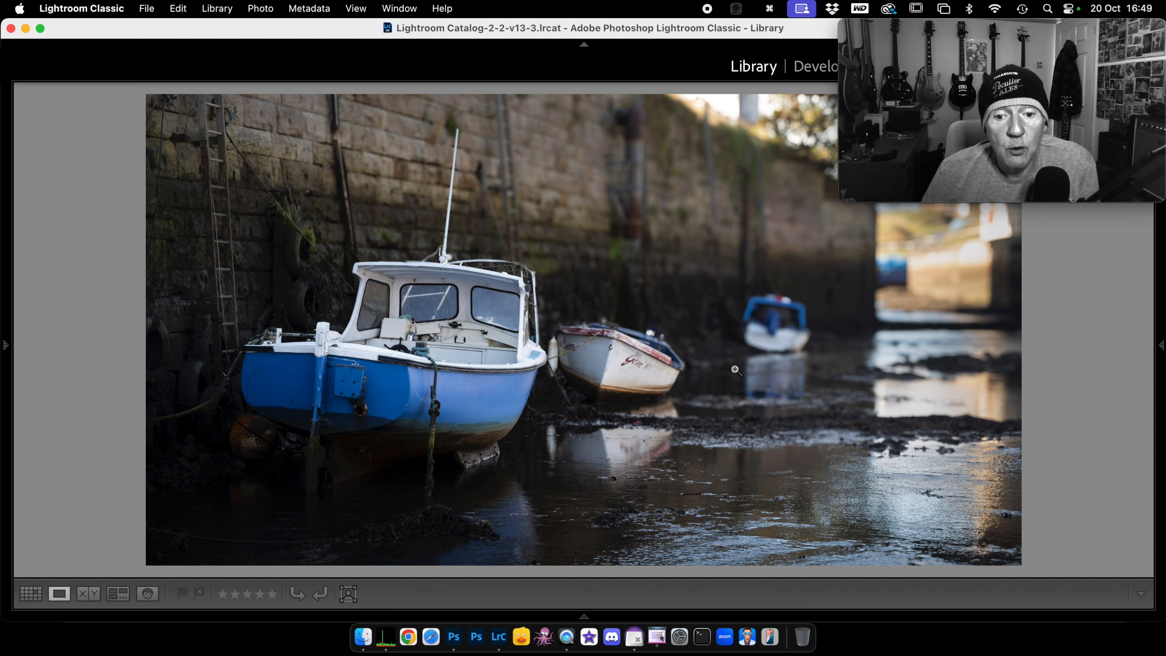
key("Right")
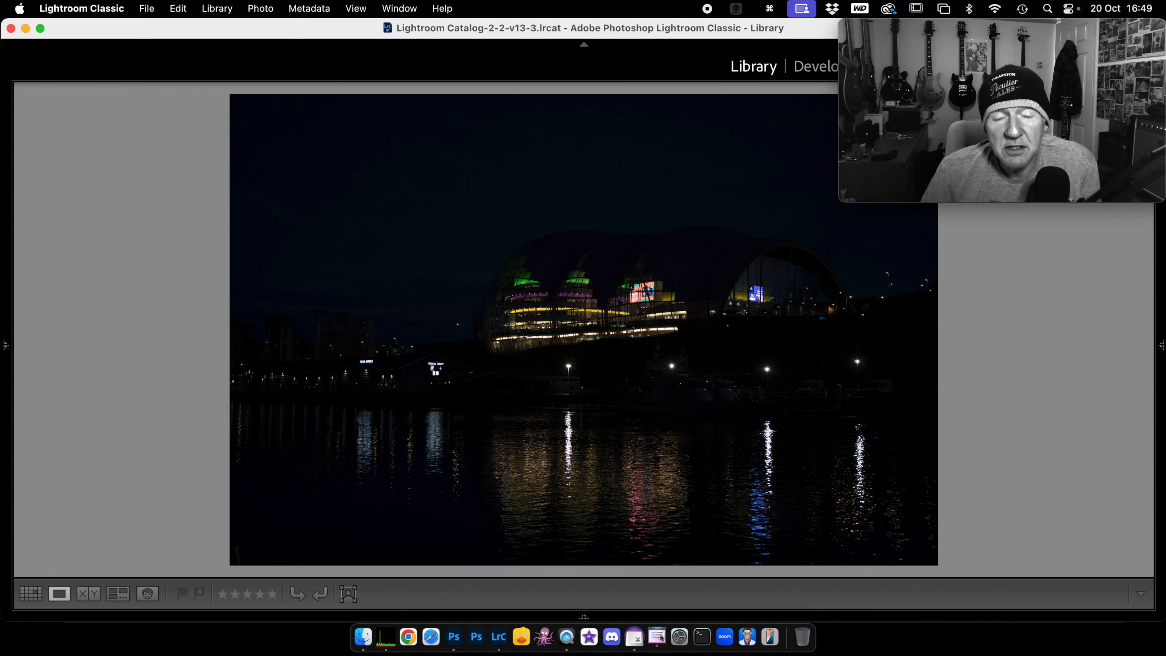
key("Right")
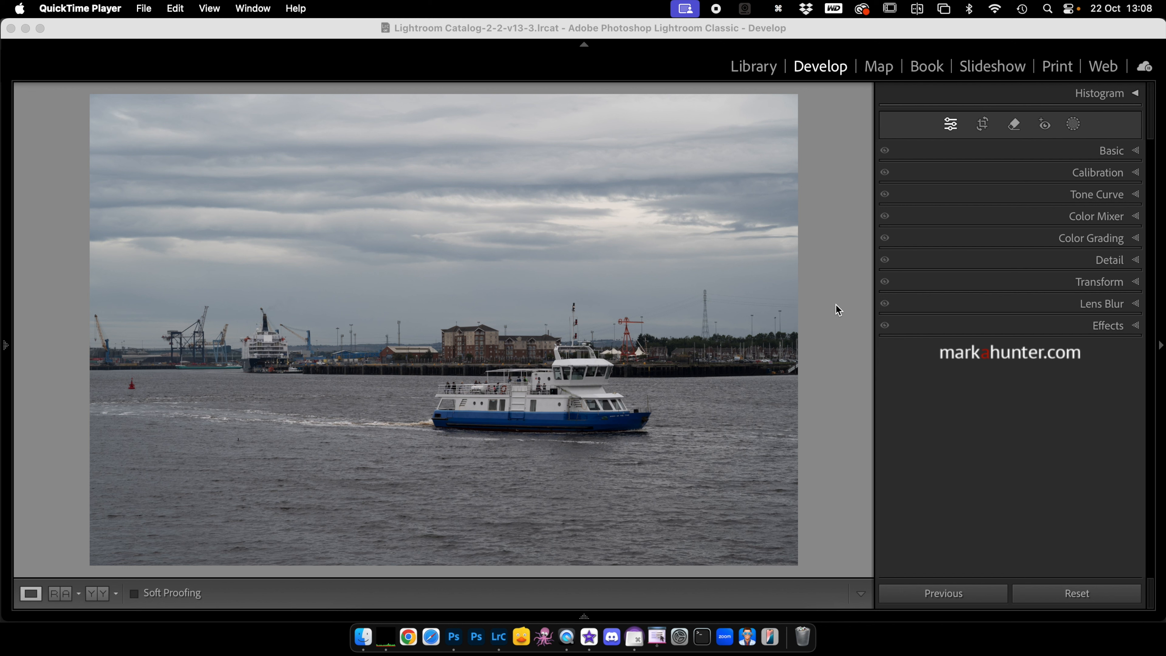
Crop the ferry photo to a wider custom format by trimming roughly the upper quarter of the frame.
left_click(983, 127)
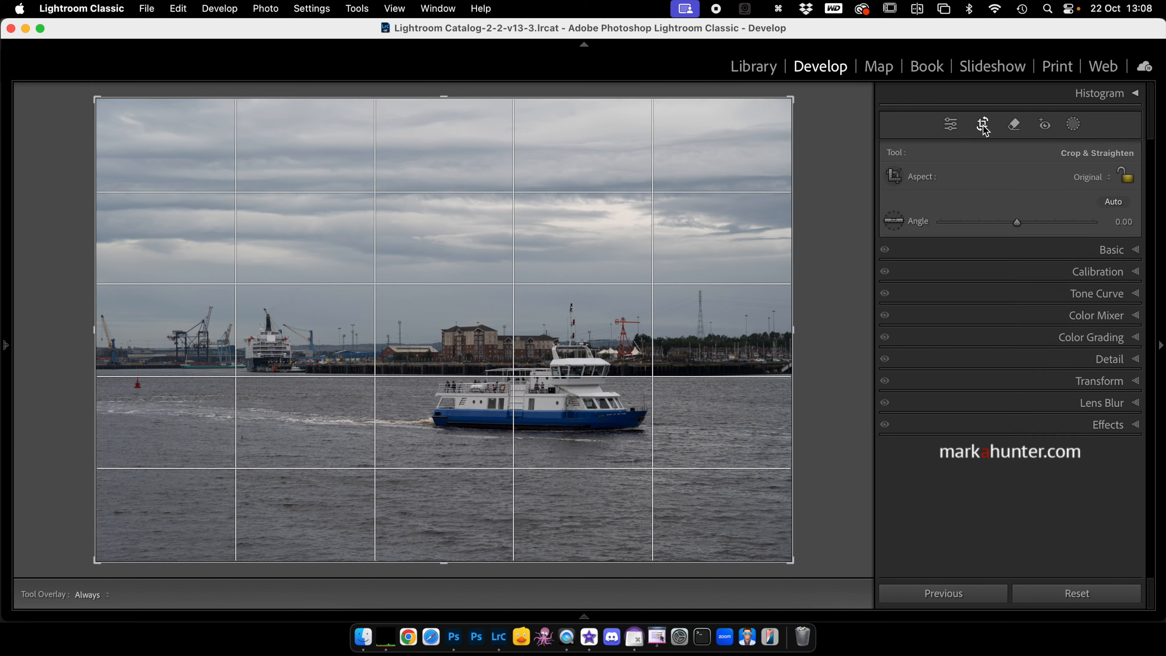
left_click_drag(448, 98, 442, 159)
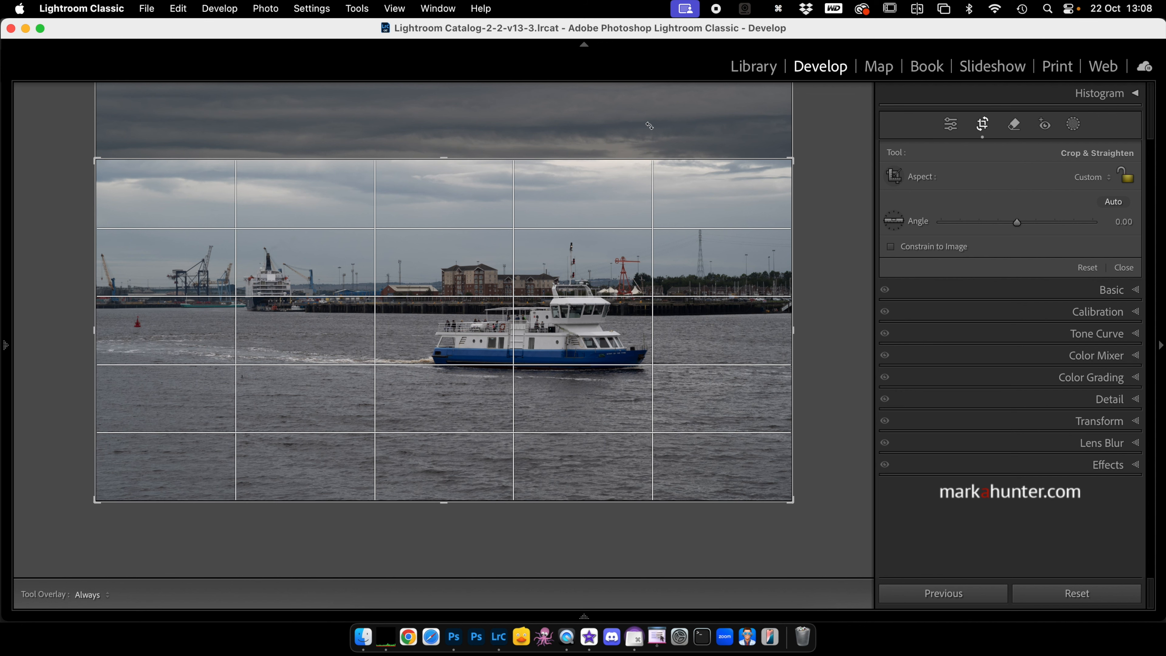
left_click(984, 128)
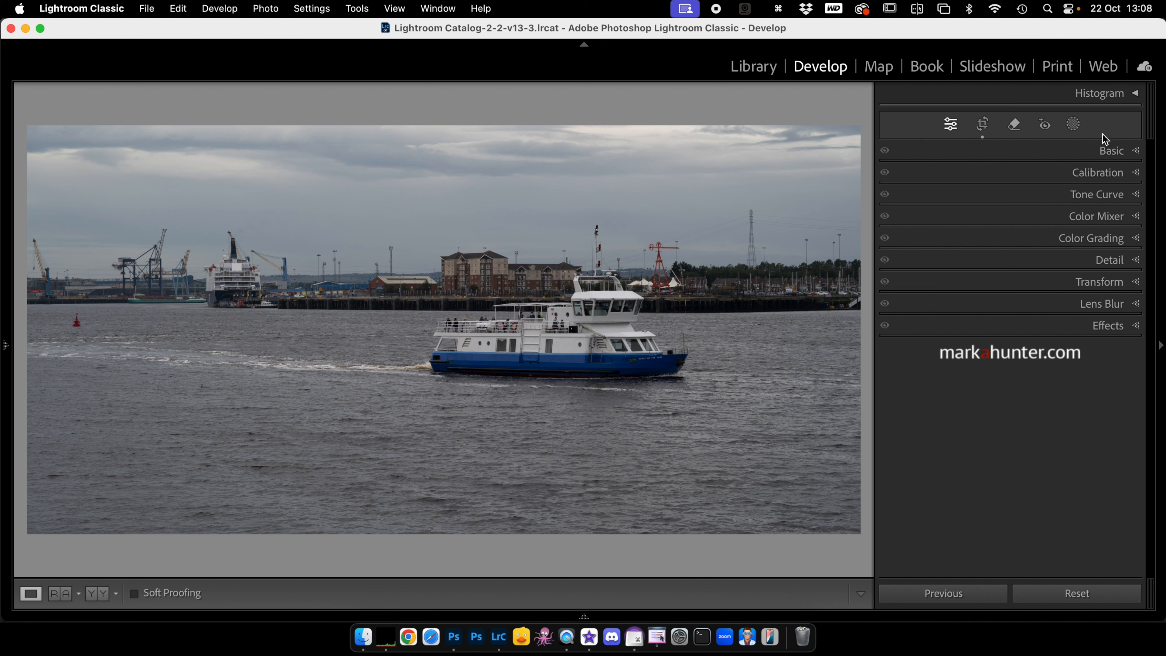
Add a sky mask and set its exposure to -0.15 and highlights to -100.
left_click(1075, 125)
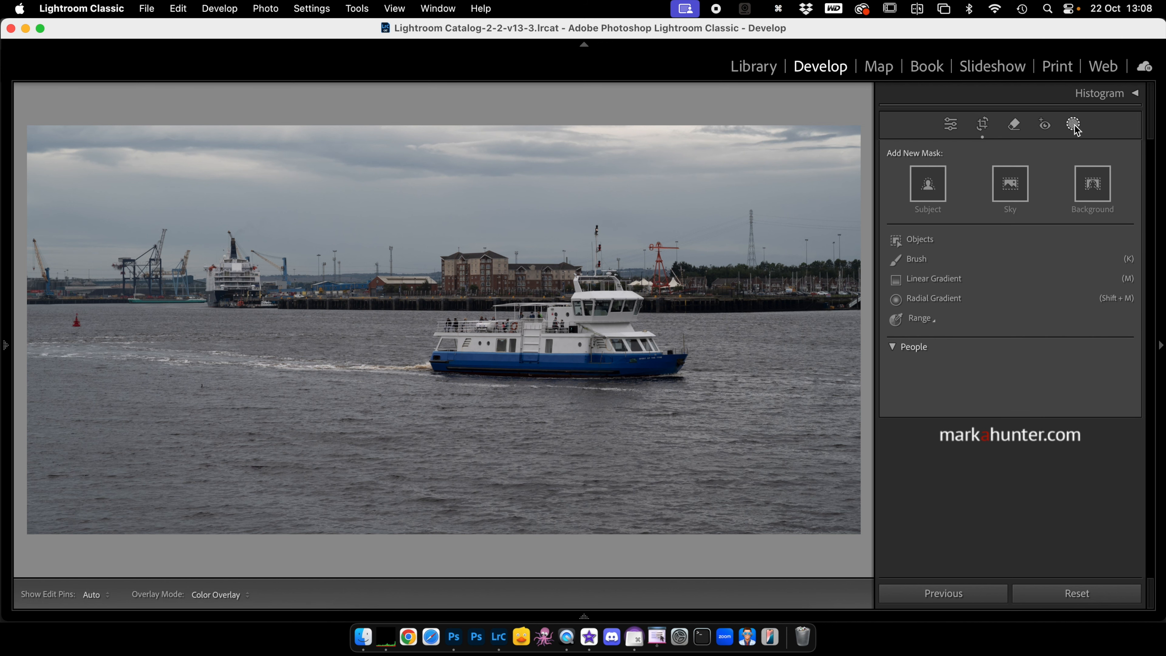
left_click(1012, 188)
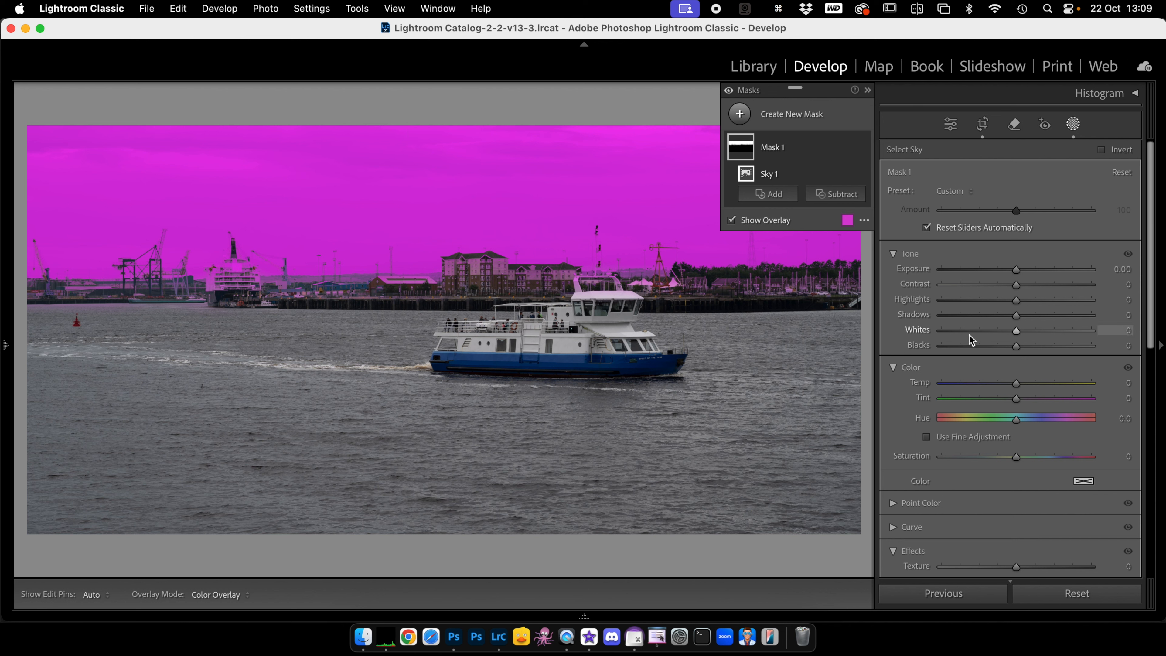
left_click_drag(1017, 300, 927, 306)
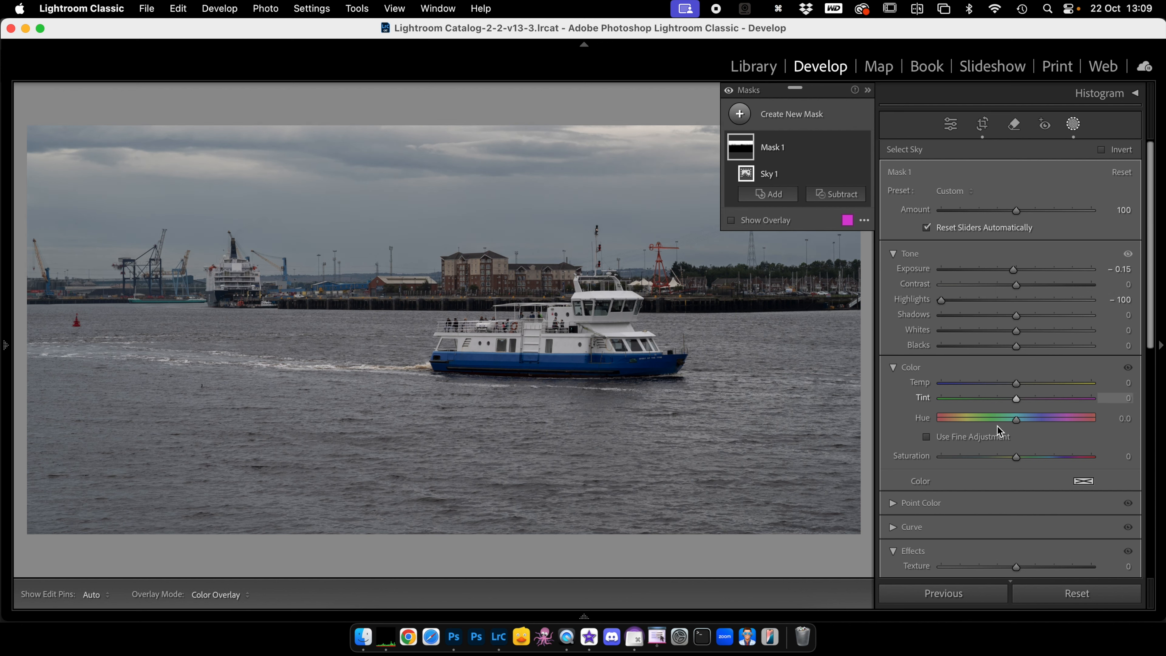
Set the sky mask's clarity to 40 and contrast to 7, and compare the sky with the mask off and on.
scroll(1000, 437, "down", 5)
left_click_drag(1017, 452, 1048, 451)
scroll(1048, 451, "up", 5)
left_click_drag(1017, 275, 1023, 280)
left_click_drag(1023, 278, 1020, 276)
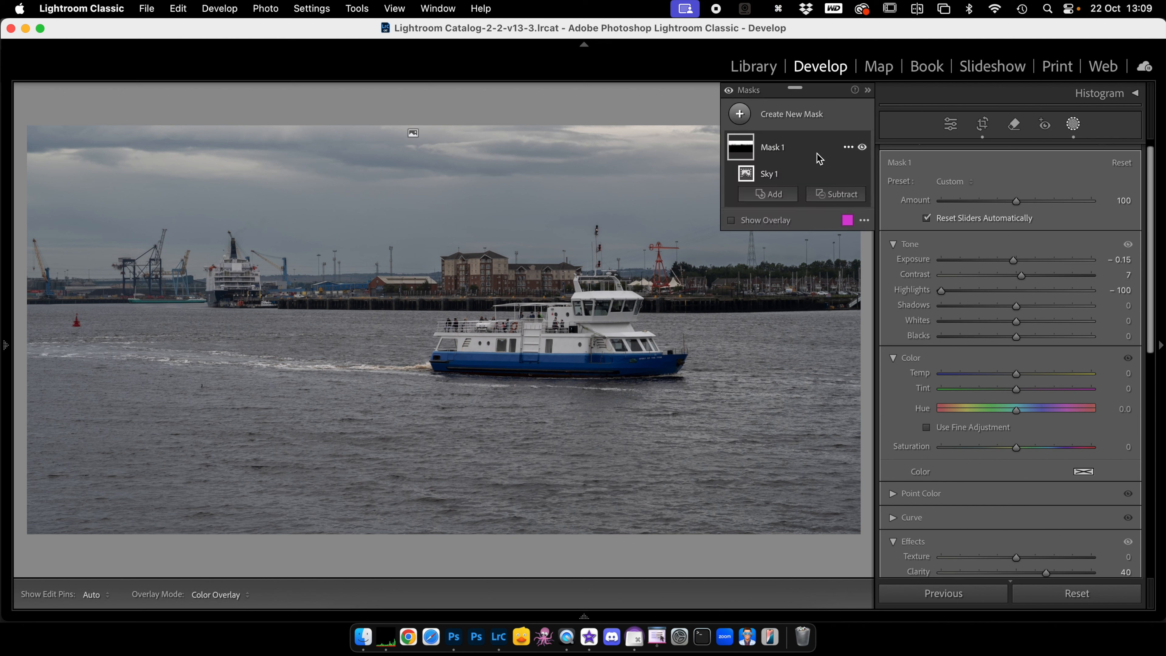
left_click(863, 147)
left_click(863, 147)
Add a linear gradient mask over the water, fading out upward around the ferry and tilted slightly down to the right.
left_click(740, 115)
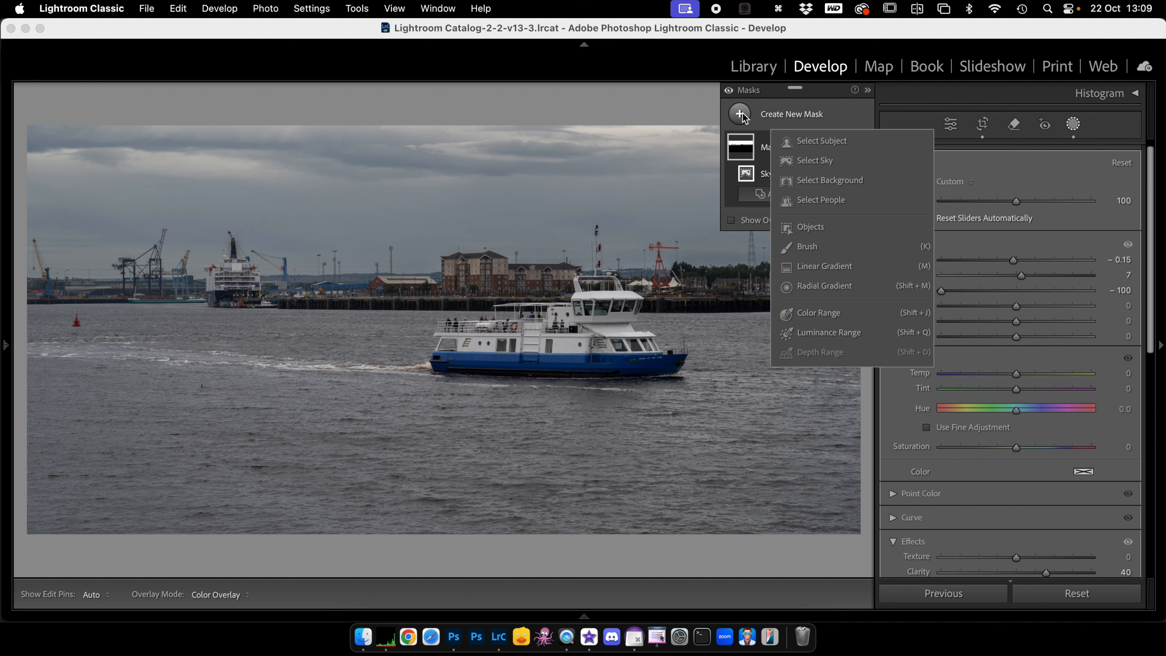
left_click(837, 272)
left_click_drag(460, 420, 460, 396)
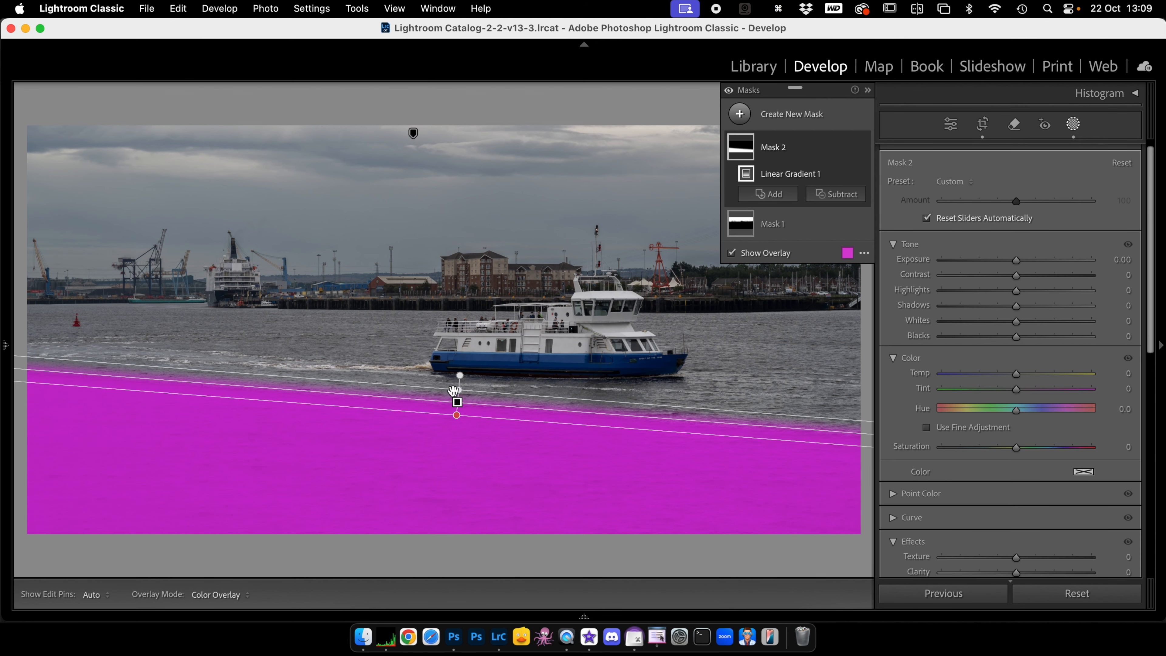
left_click_drag(459, 390, 474, 240)
left_click_drag(460, 327, 452, 413)
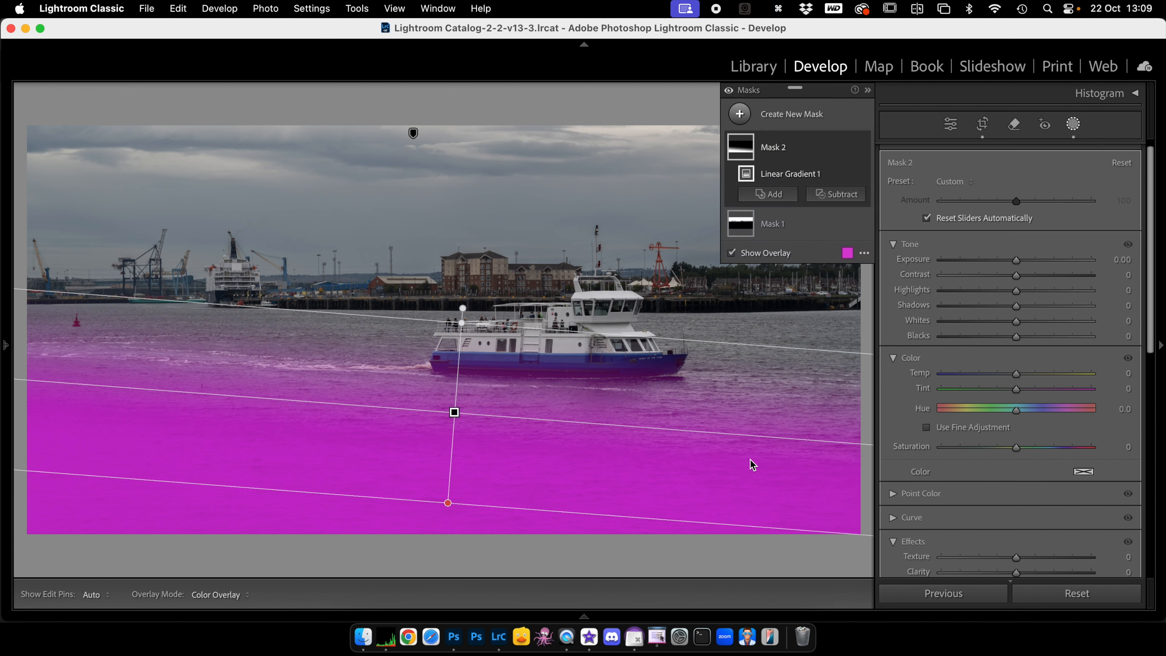
left_click_drag(776, 442, 776, 429)
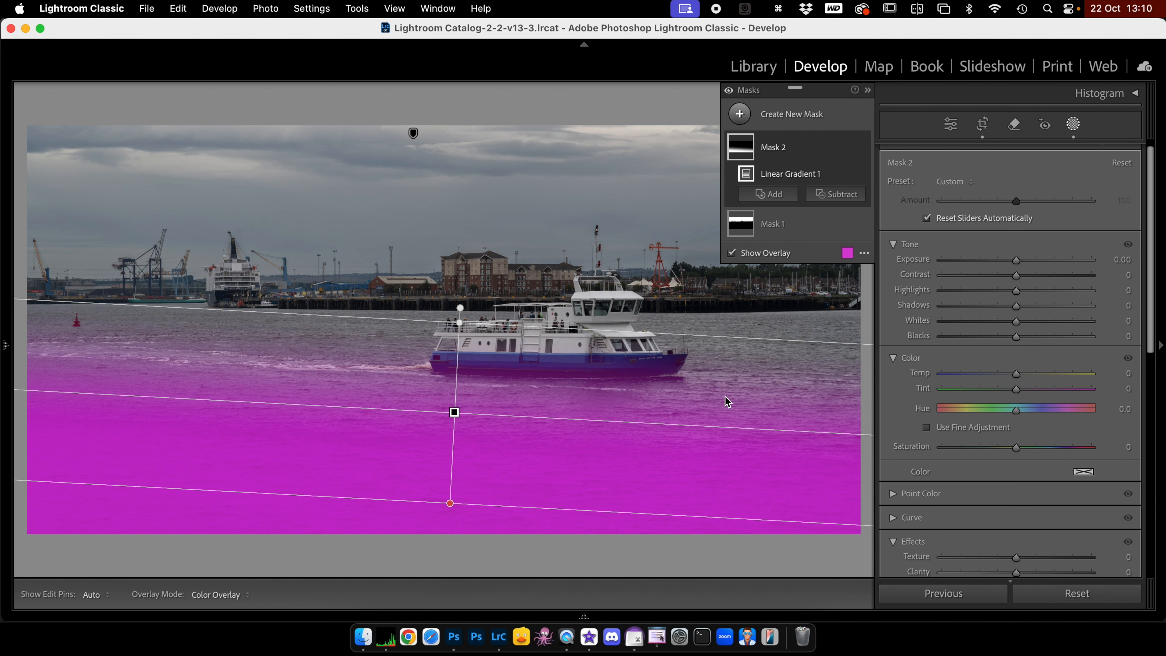
Set the water gradient's exposure to -0.43, compare the water with the mask off and on, and finish masking.
left_click(1018, 263)
left_click_drag(1018, 263, 1009, 262)
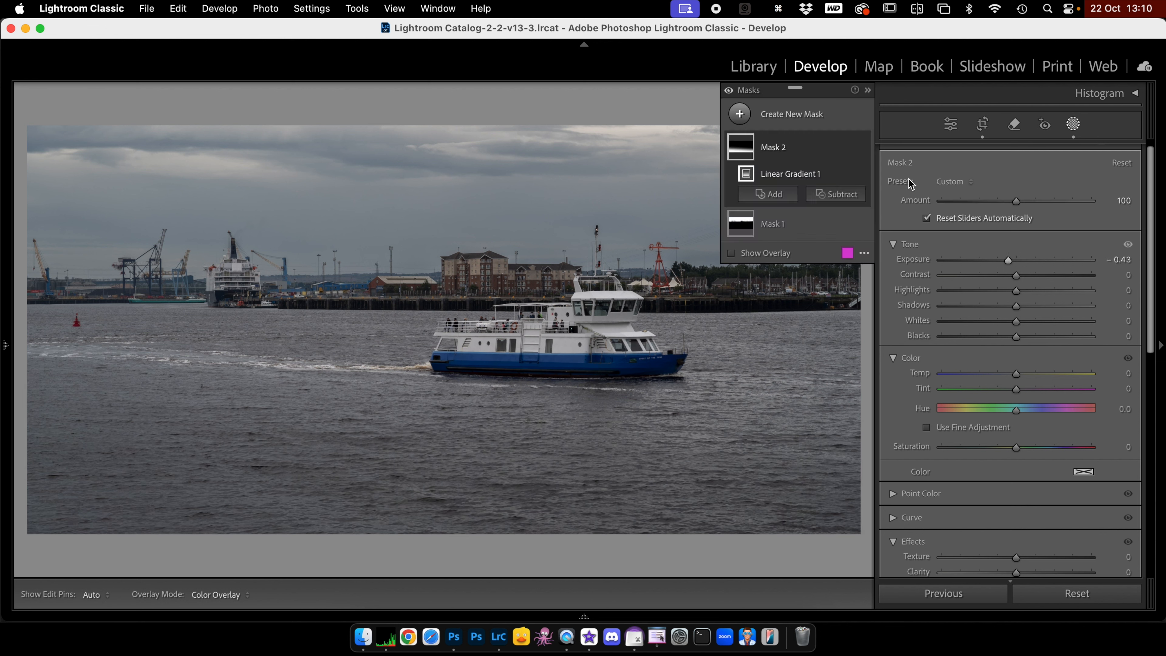
left_click(863, 148)
left_click(863, 148)
left_click(863, 147)
left_click(863, 147)
left_click(863, 147)
left_click(863, 147)
left_click(1076, 128)
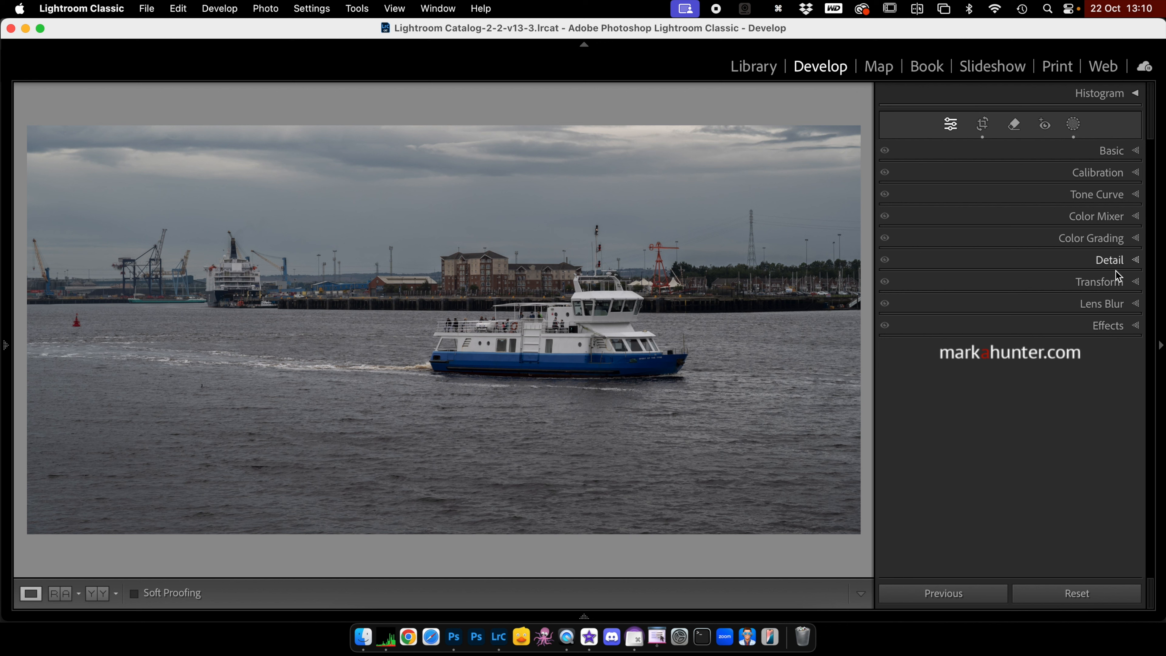
Apply Lens Blur to the ferry photo and expand its brush refinement settings.
left_click(1136, 304)
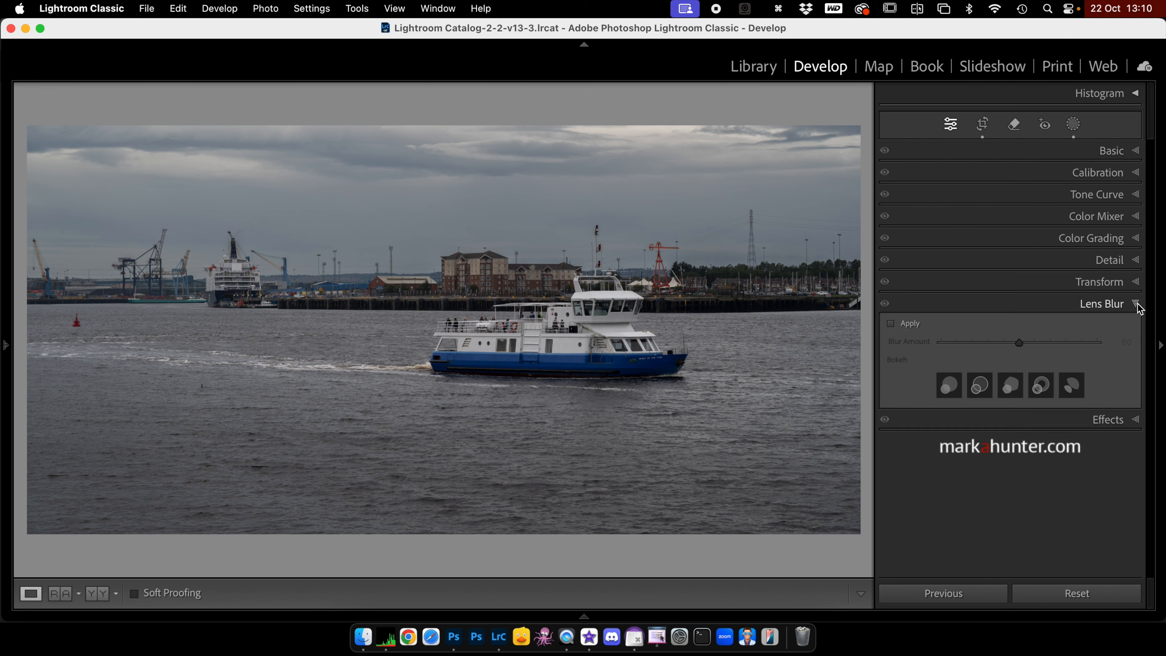
scroll(1102, 308, "down", 2)
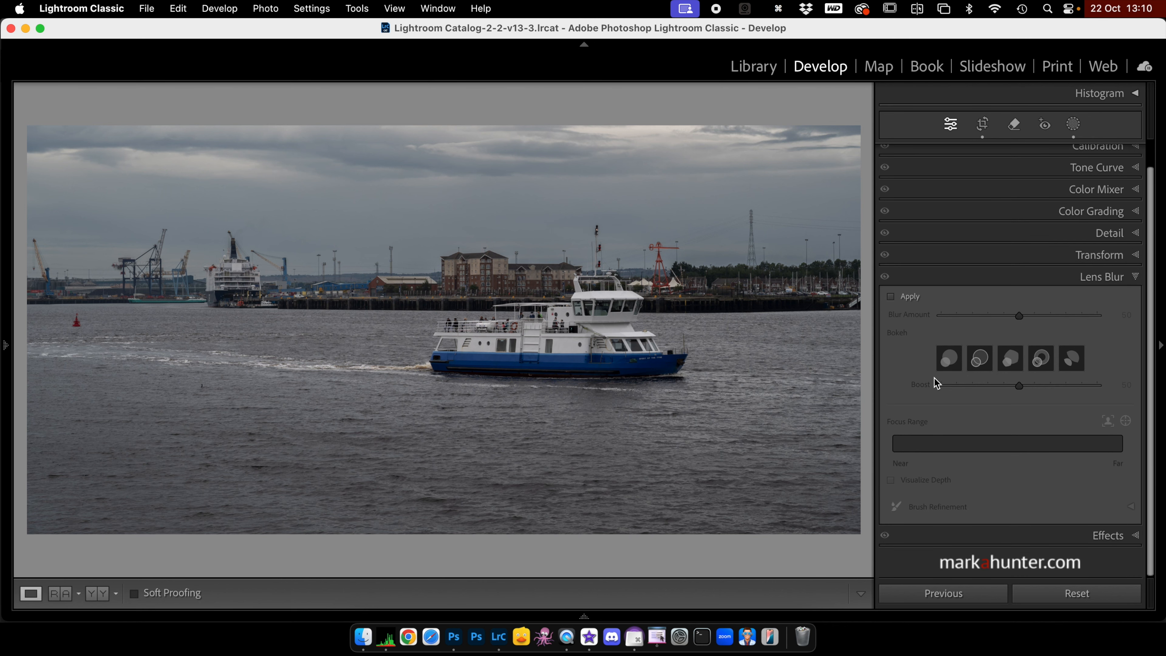
left_click(891, 297)
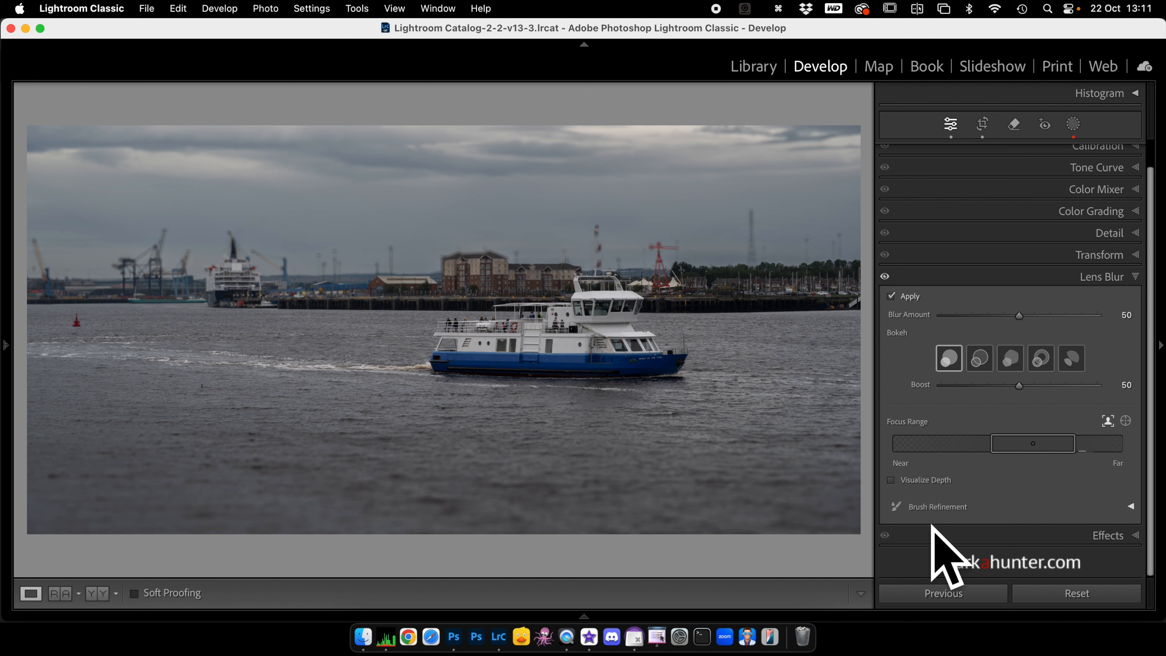
left_click(1132, 510)
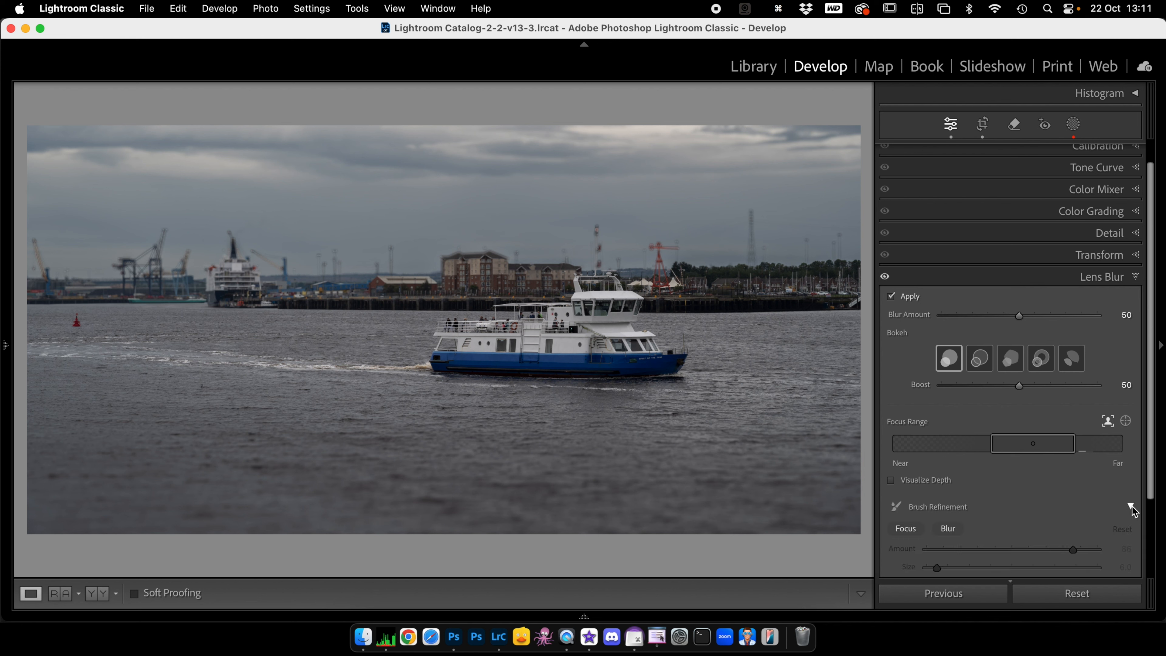
scroll(1102, 510, "down", 3)
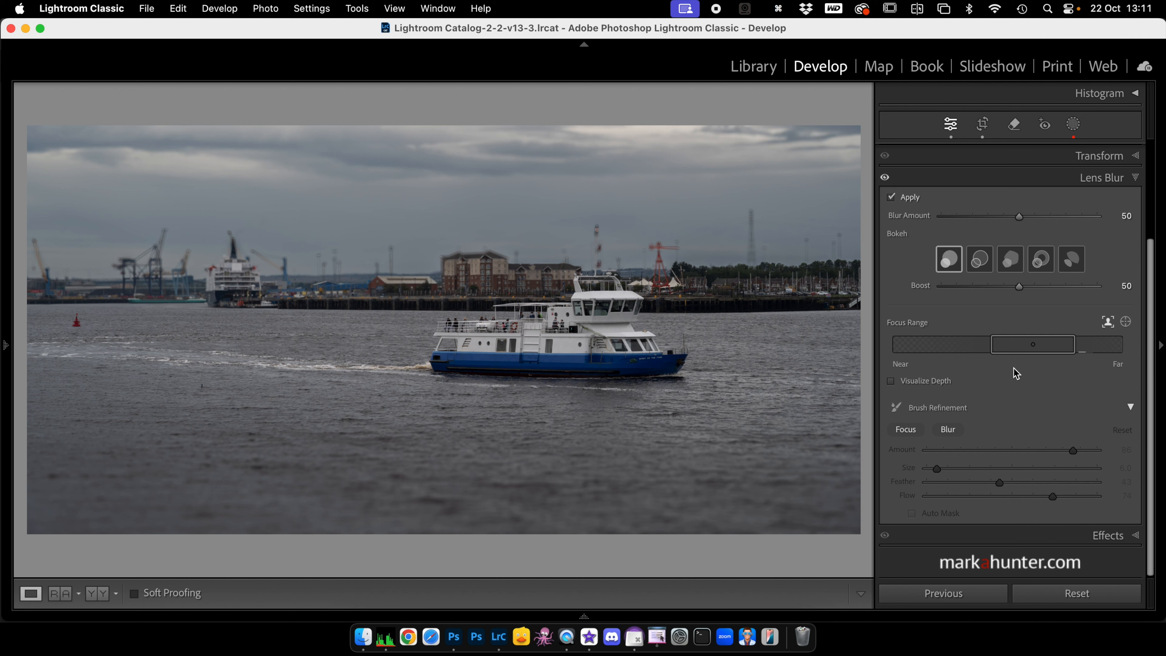
Try the Lens Blur focus range at the near end and at the far end of the scene's depth.
left_click(1013, 350)
left_click_drag(1013, 349, 894, 345)
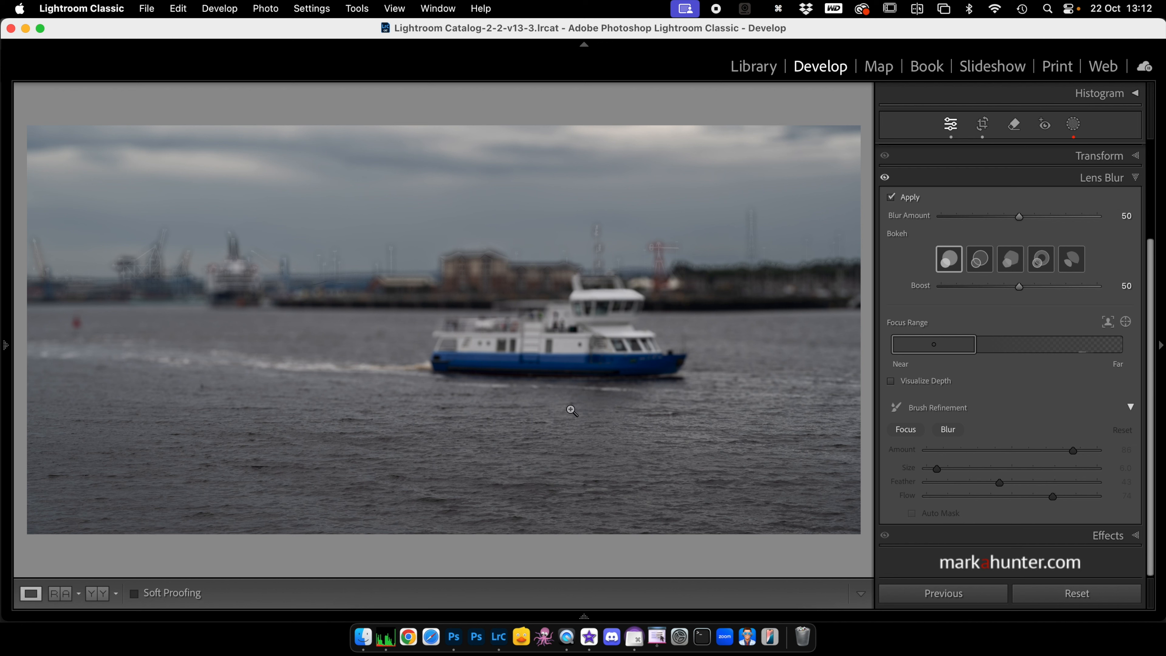
left_click_drag(927, 345, 1069, 349)
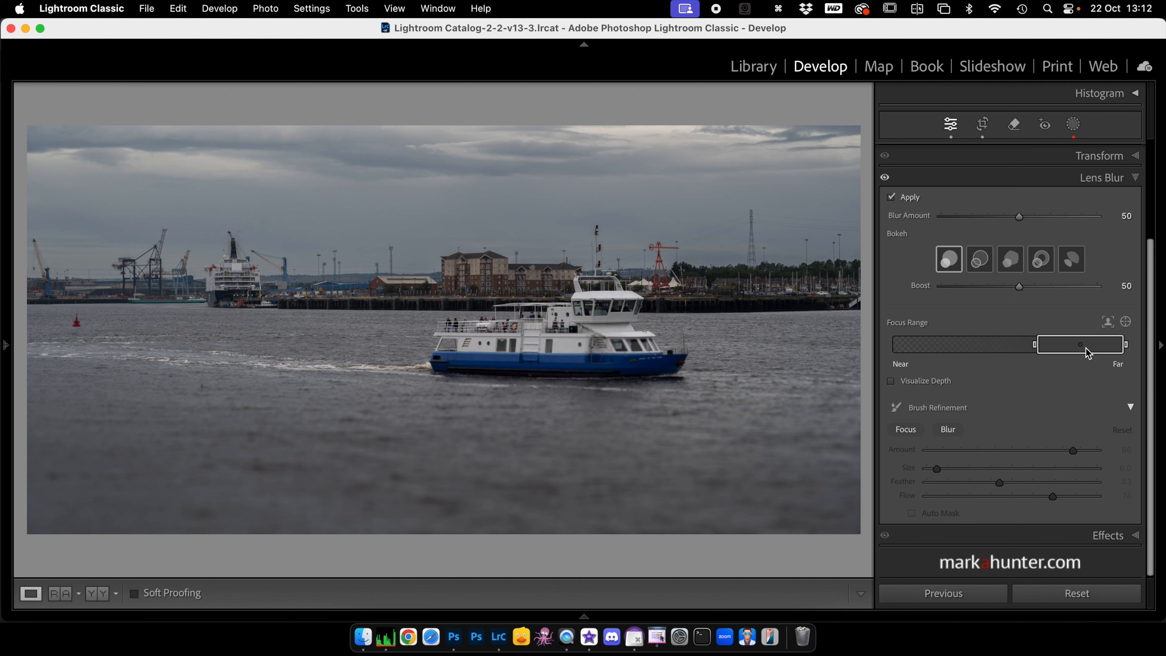
Set the Lens Blur focus range around the ferry's depth and narrow it from both ends.
left_click_drag(1072, 347, 1017, 354)
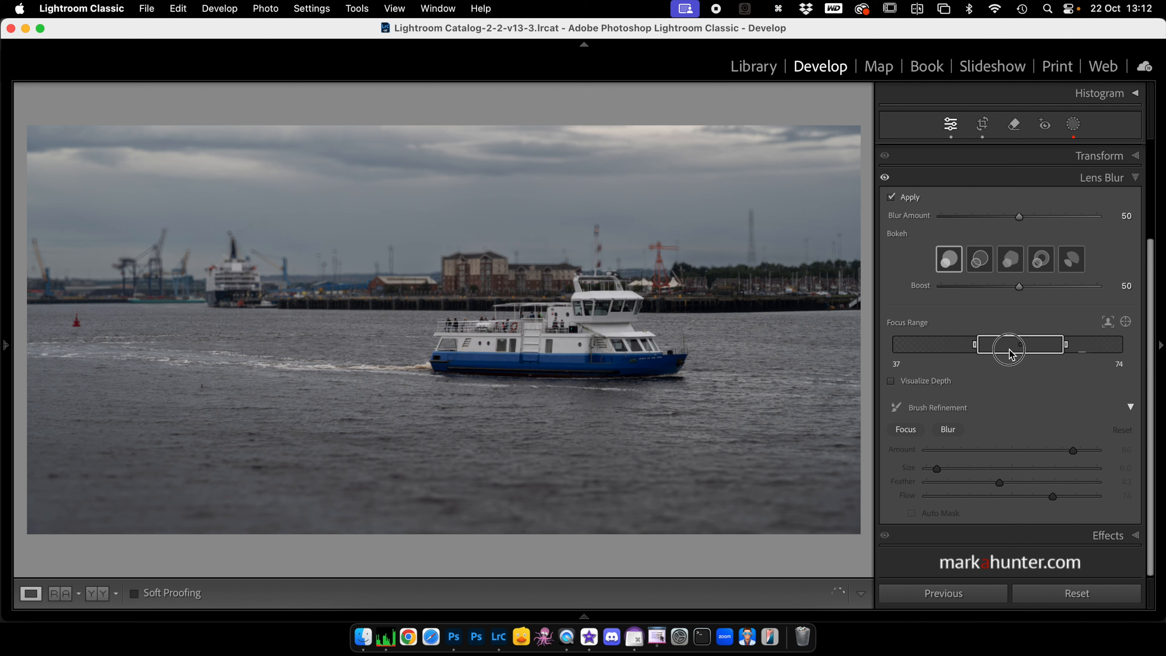
left_click_drag(1018, 347, 1017, 346)
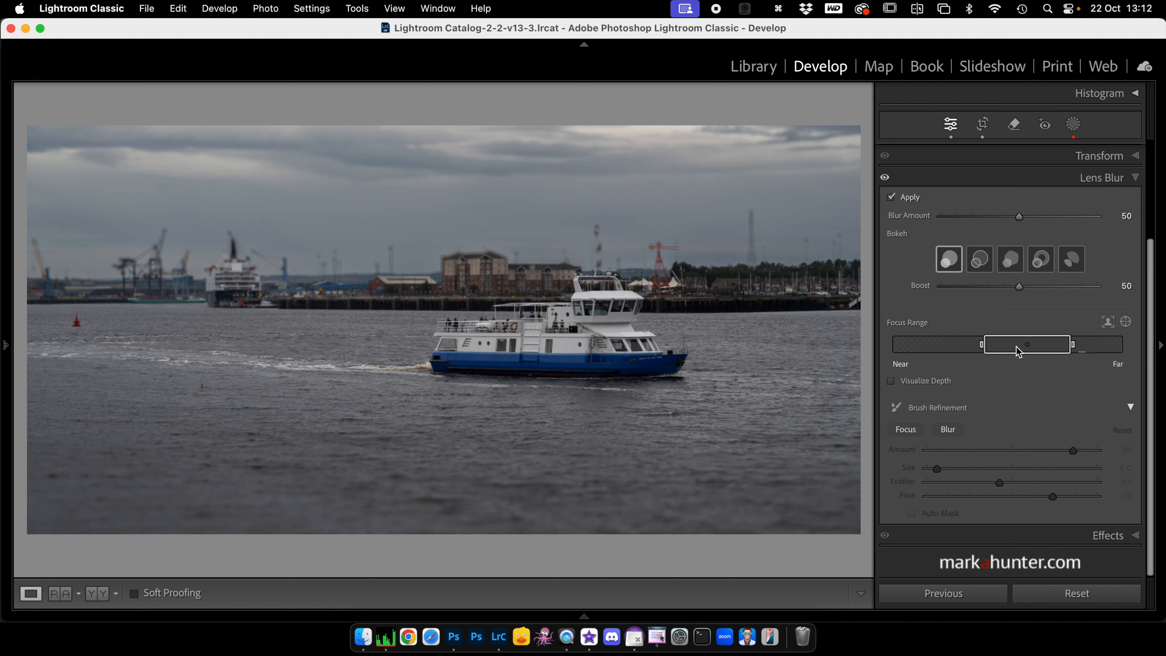
left_click_drag(1016, 346, 1013, 348)
left_click_drag(979, 349, 996, 349)
left_click_drag(1068, 345, 1065, 345)
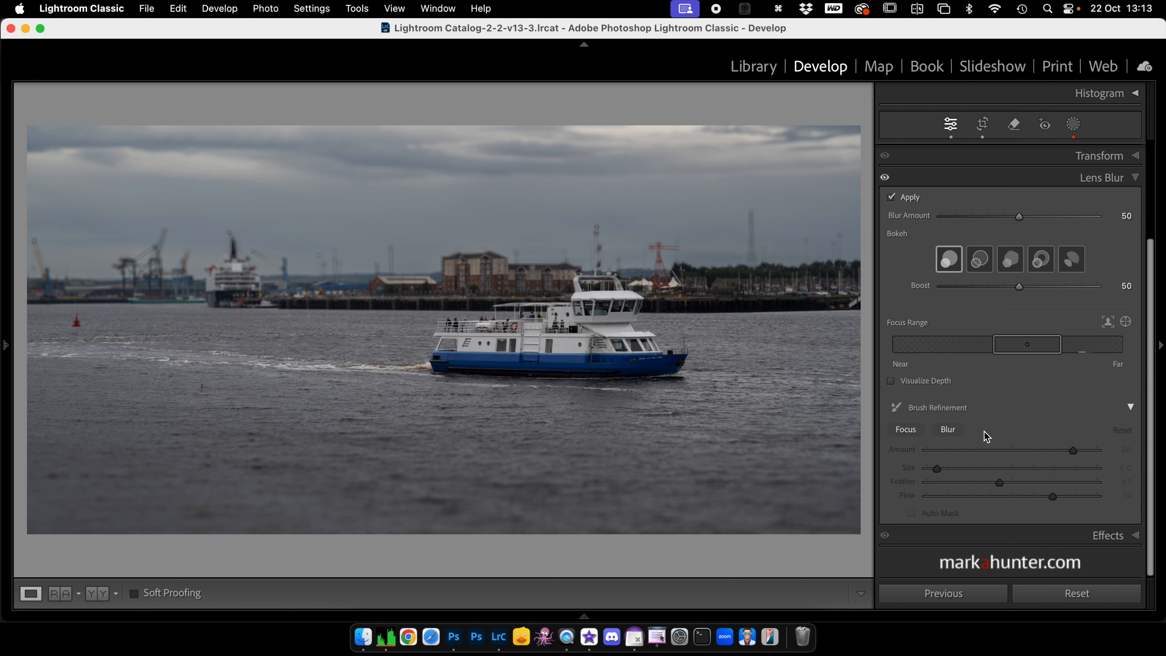
Paint sharpness back onto the ferry's mast and the railing above its wheelhouse with the Focus brush at amount 86 and size 6.0.
left_click(948, 430)
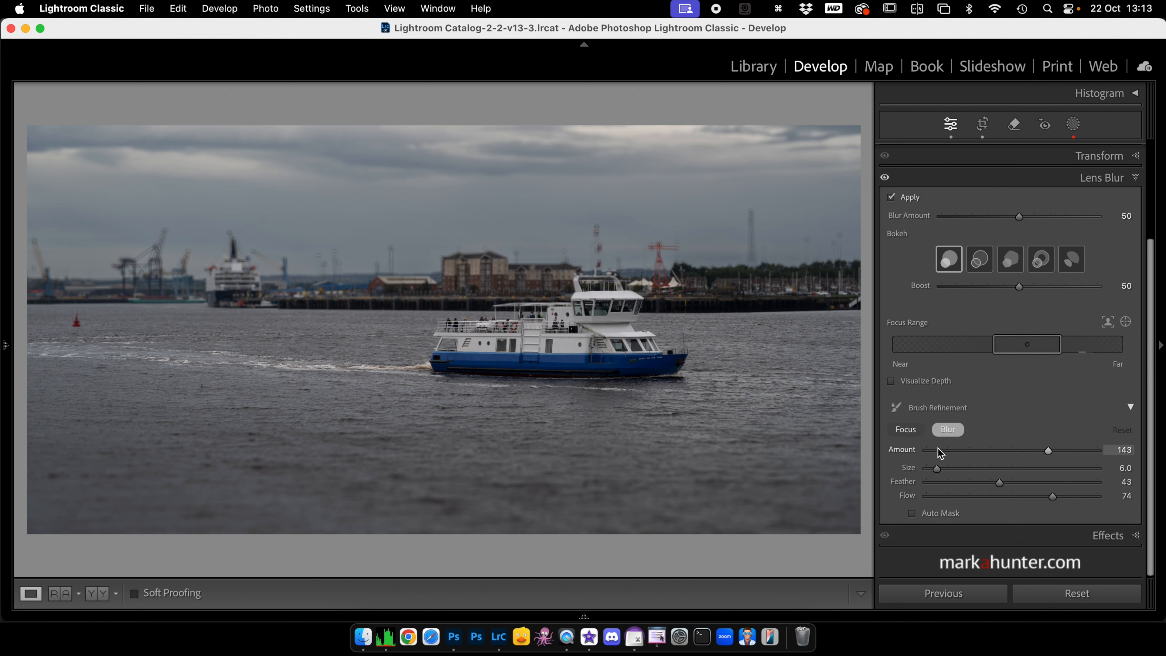
left_click(905, 431)
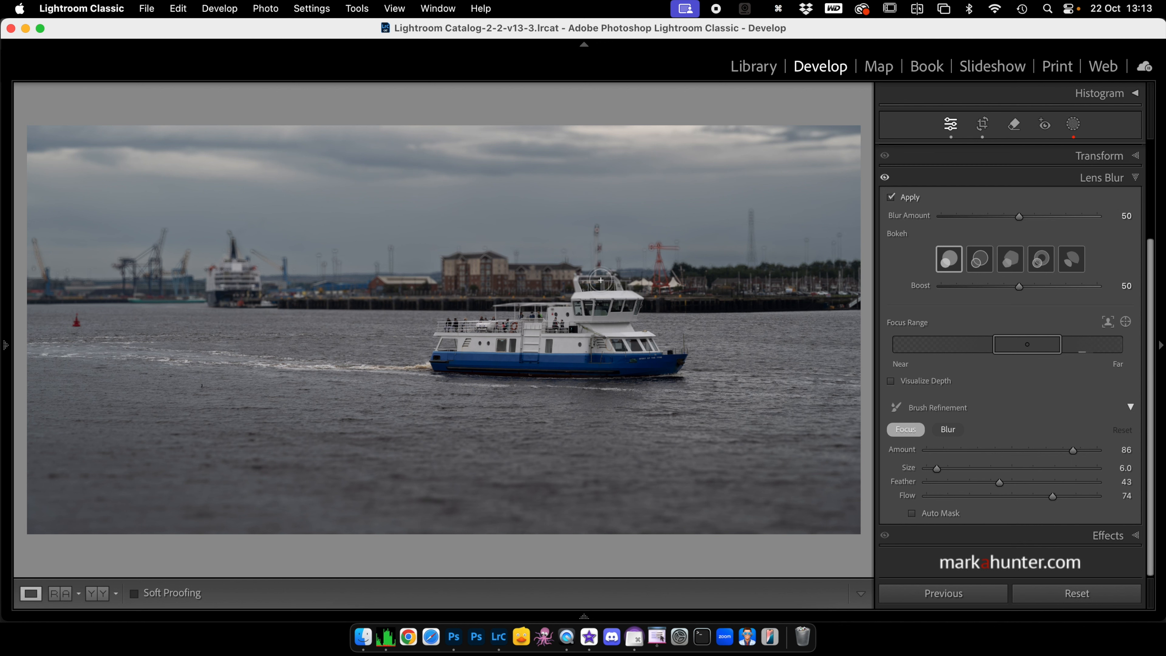
key("super+equal")
key("super+equal")
key("super+equal")
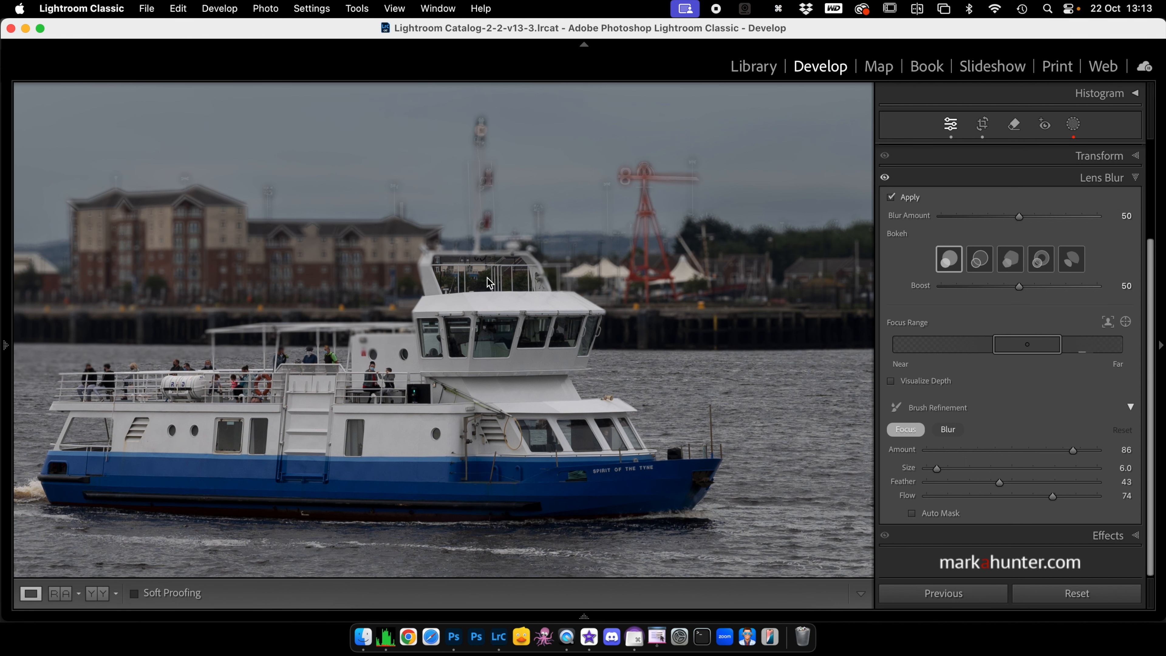
key("space")
mouse_move(446, 278)
left_mouse_down()
mouse_move(551, 407)
mouse_move(512, 384)
left_mouse_up()
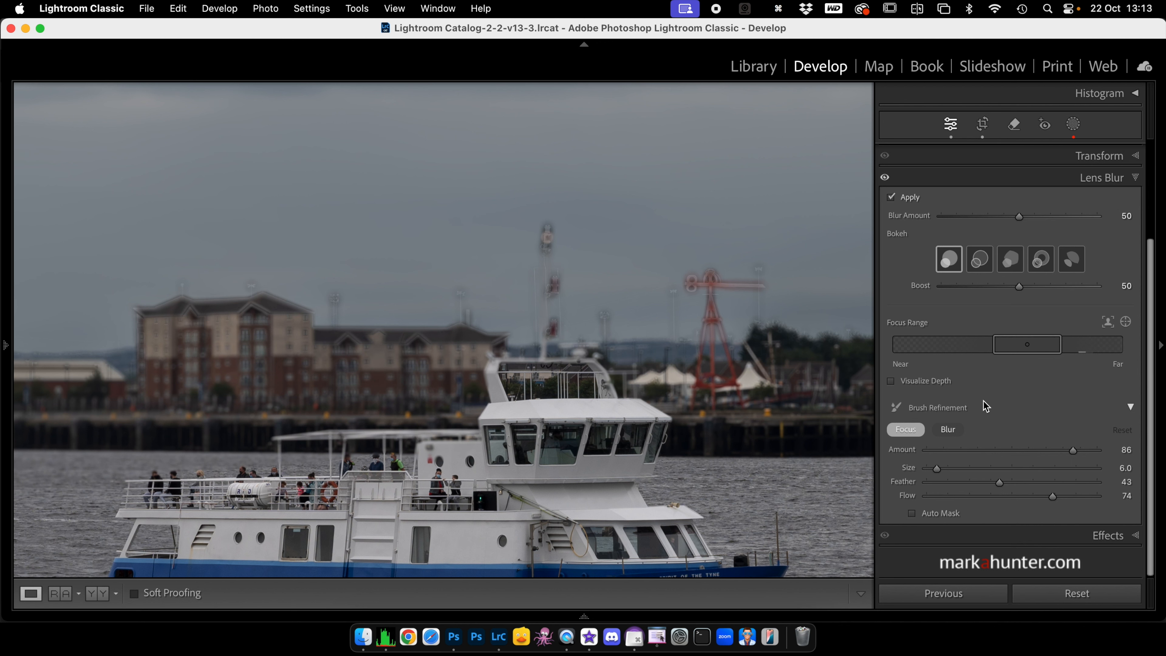
left_click_drag(547, 230, 547, 355)
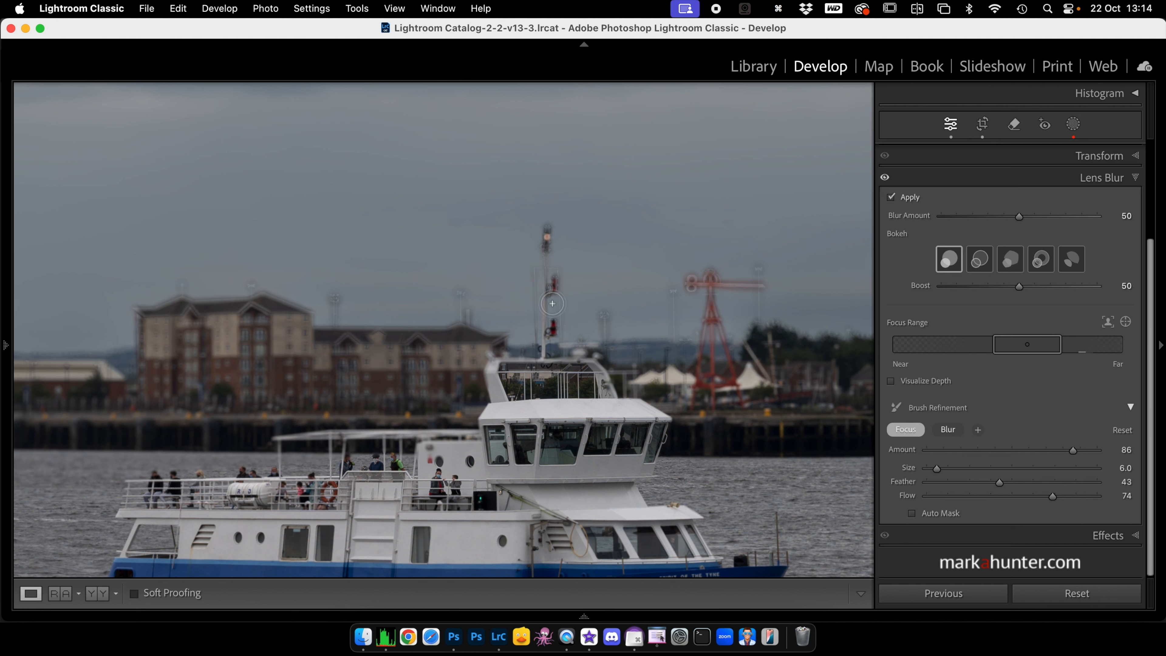
mouse_move(548, 230)
left_mouse_down()
mouse_move(536, 293)
mouse_move(548, 265)
mouse_move(549, 275)
mouse_move(546, 218)
mouse_move(555, 337)
mouse_move(546, 279)
left_mouse_up()
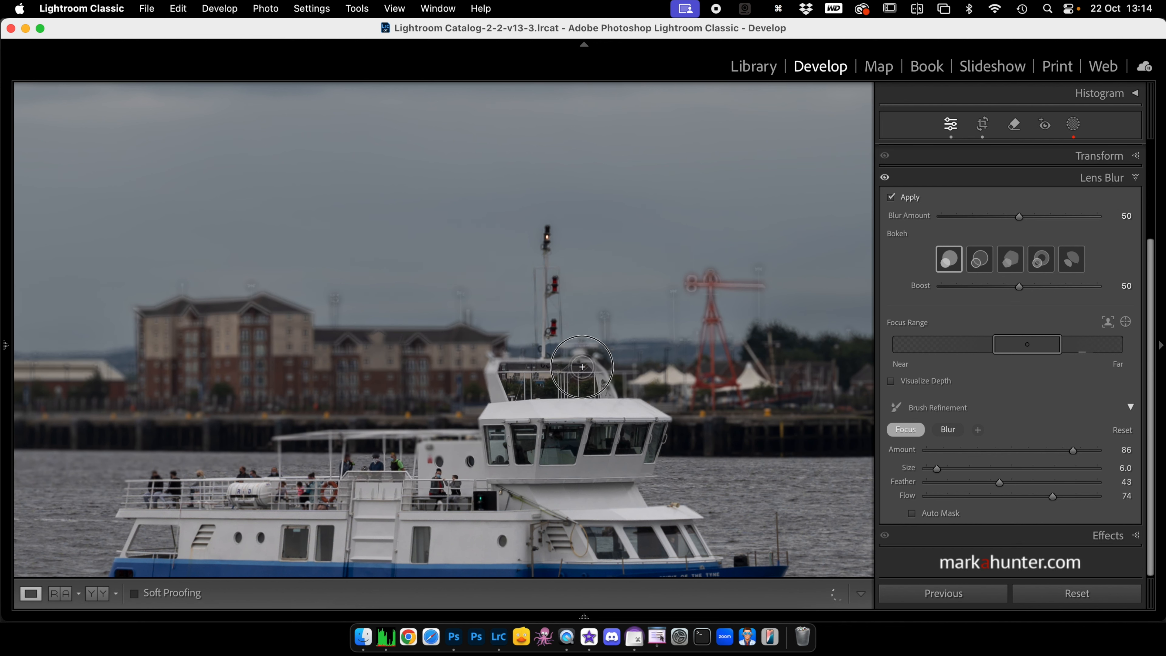
mouse_move(564, 350)
left_mouse_down()
mouse_move(592, 372)
mouse_move(488, 358)
mouse_move(499, 395)
mouse_move(489, 363)
mouse_move(493, 384)
left_mouse_up()
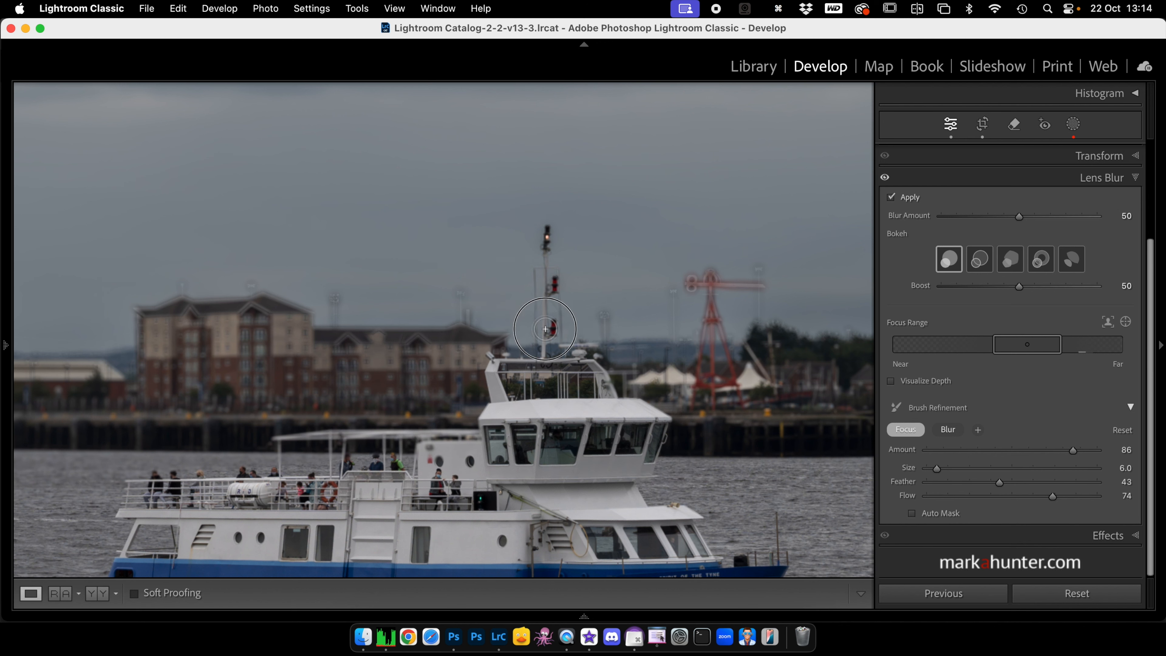
Restore focus on the top of the mast and blur the background showing between the wheelhouse railings with the Blur brush at amount 143.
left_click(542, 230)
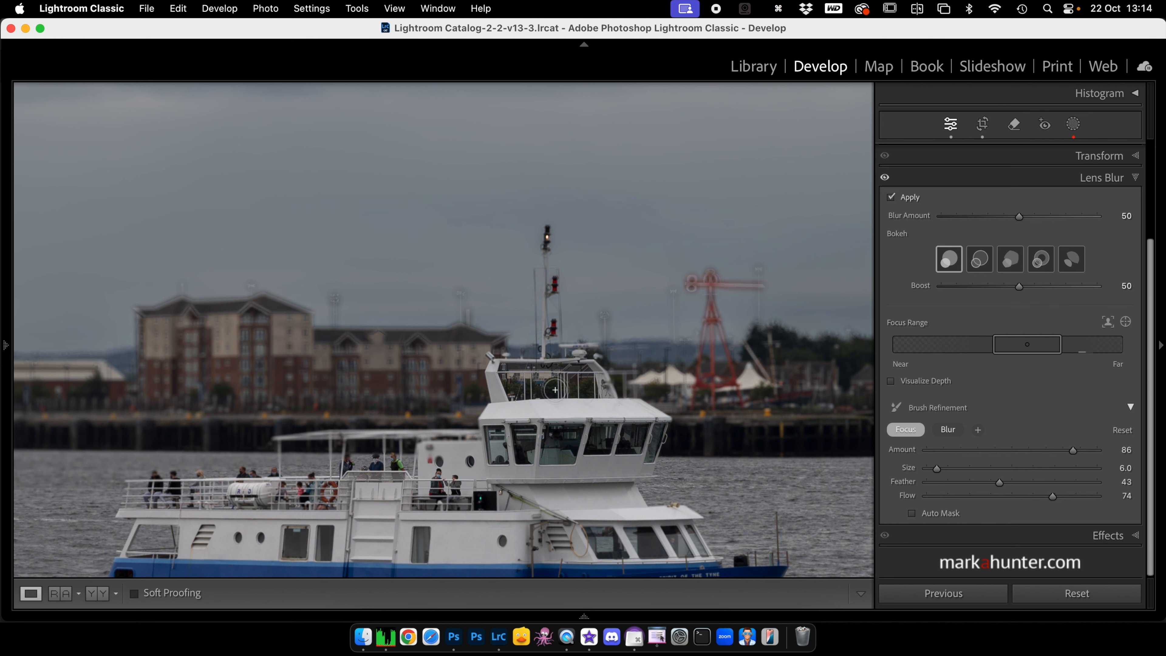
key("super+equal")
key("super+equal")
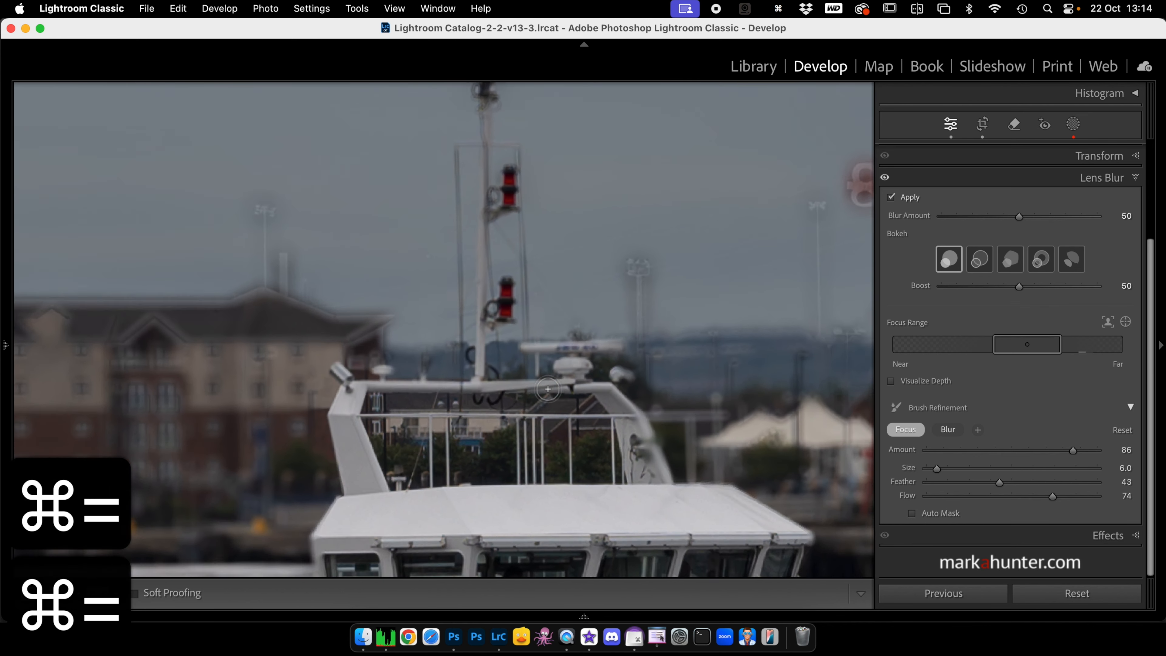
key("space")
left_click_drag(492, 484, 534, 299)
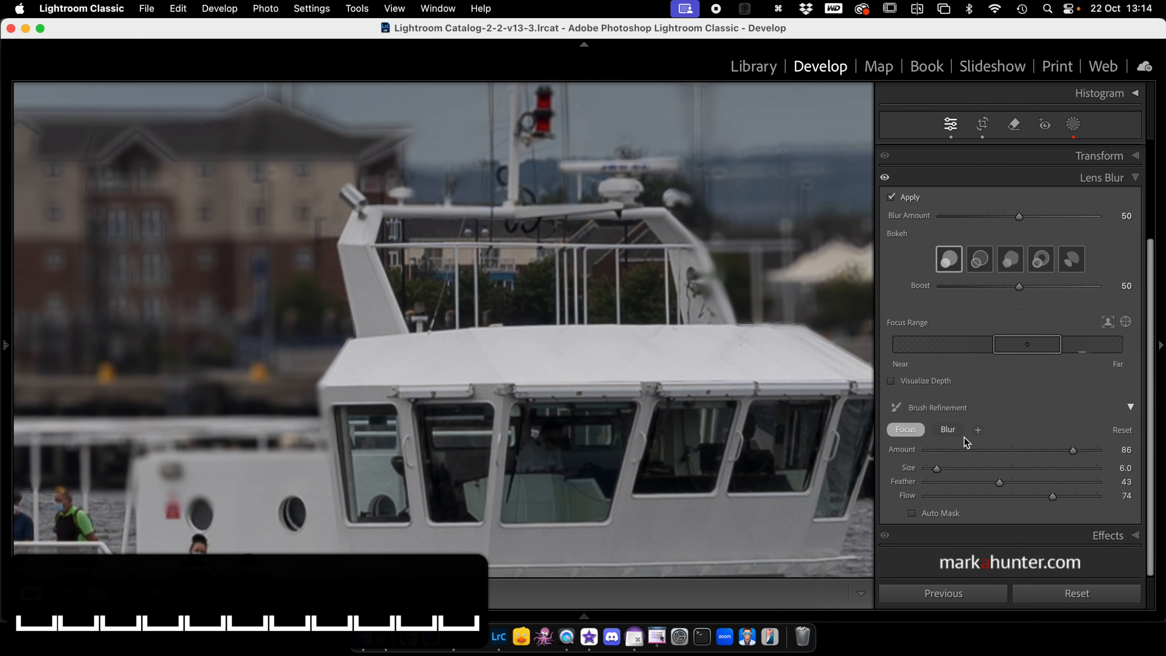
left_click(951, 431)
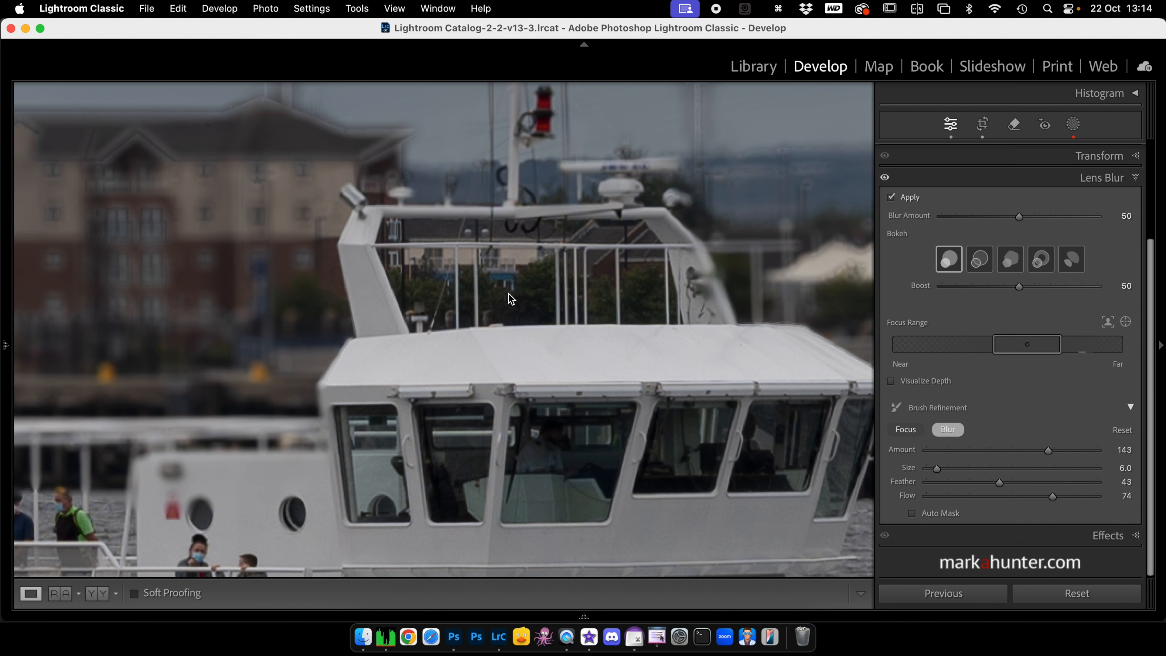
mouse_move(502, 269)
left_mouse_down()
mouse_move(529, 279)
mouse_move(529, 309)
mouse_move(503, 309)
mouse_move(494, 257)
mouse_move(528, 267)
mouse_move(534, 294)
mouse_move(521, 294)
left_mouse_up()
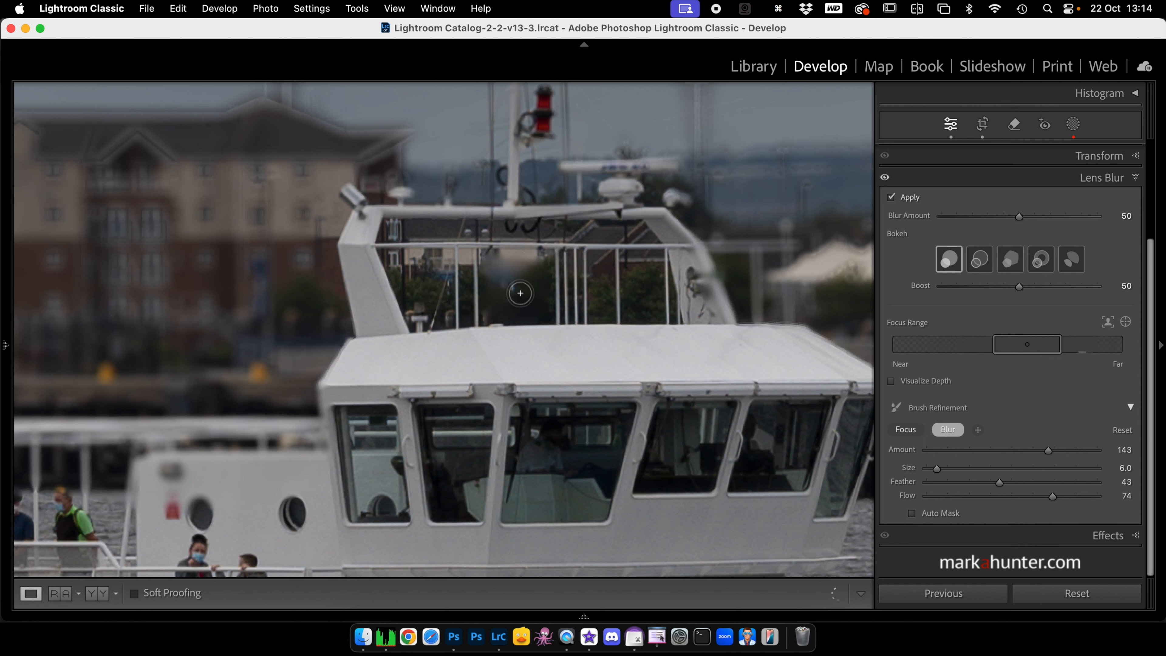
mouse_move(400, 264)
left_mouse_down()
mouse_move(420, 300)
mouse_move(437, 268)
mouse_move(401, 263)
mouse_move(398, 228)
left_mouse_up()
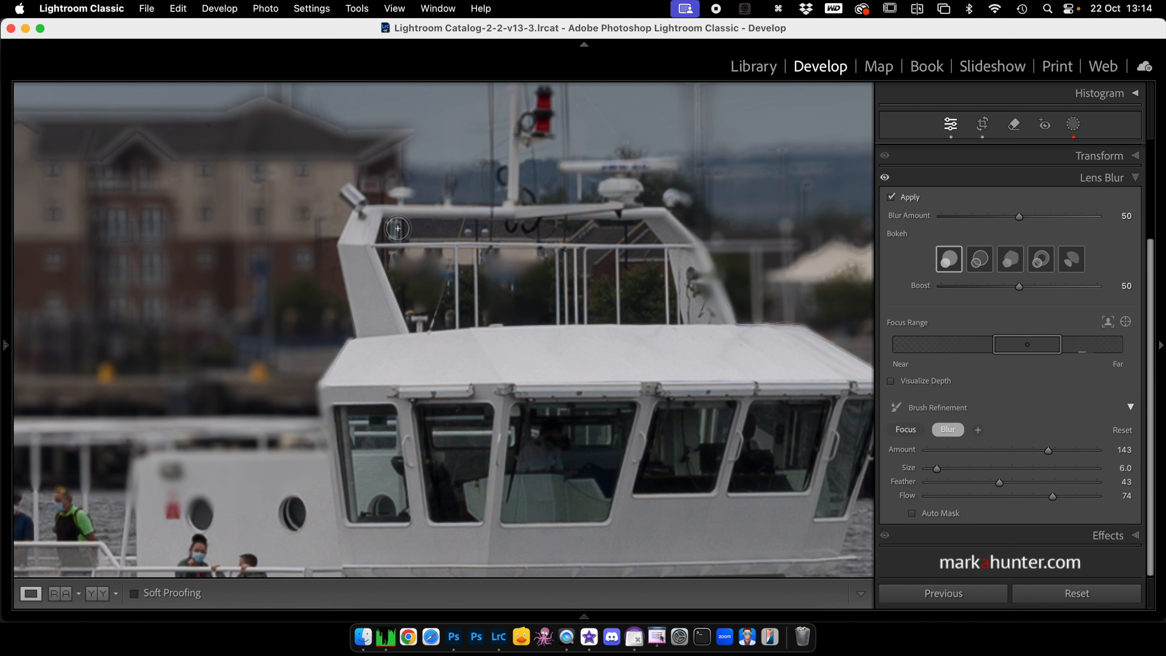
Reduce the Blur brush size to 3.0 and blur the remaining background gaps within the railing frame above the wheelhouse.
key("bracketleft")
key("bracketleft")
key("bracketleft")
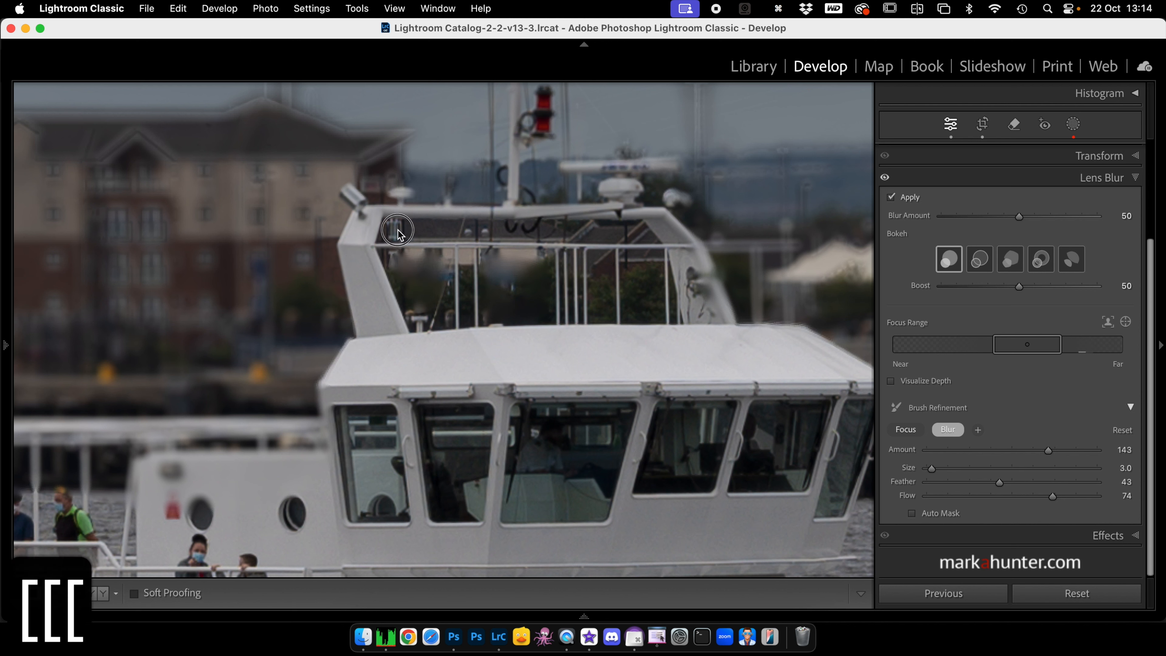
left_click_drag(449, 238, 394, 233)
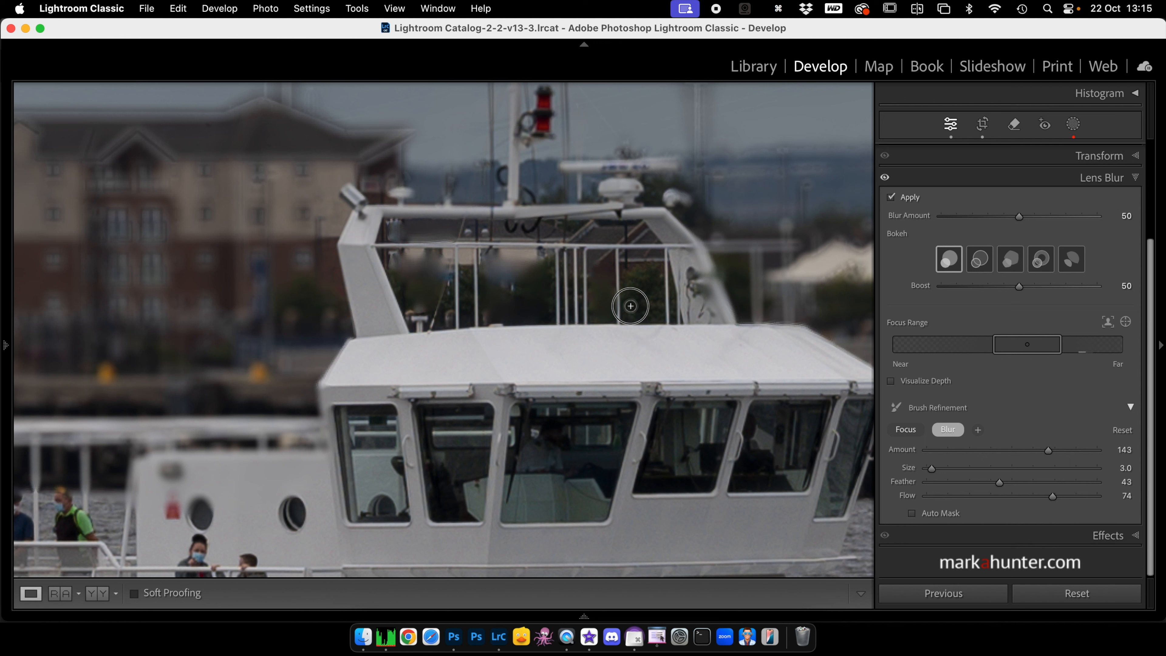
mouse_move(647, 317)
left_mouse_down()
mouse_move(648, 259)
mouse_move(646, 307)
left_mouse_up()
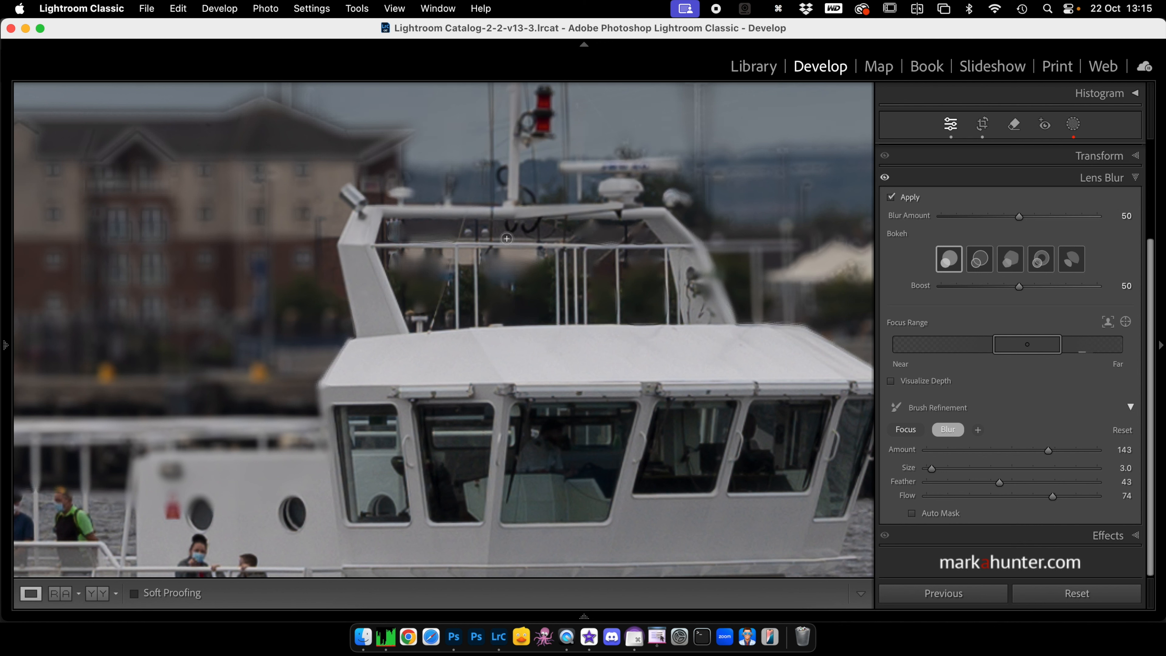
left_click(396, 227)
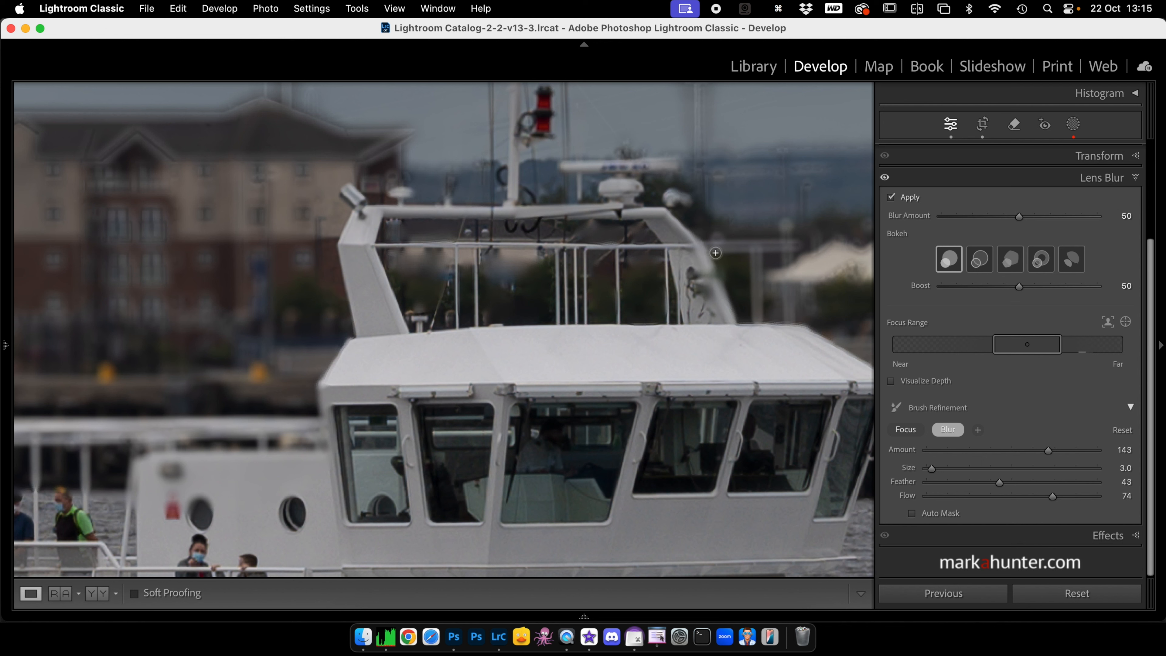
Paint sharpness onto the frame's right upright, the outer railing, roof fittings and radar with the Focus brush at amount 86 and size 3.0.
left_click(906, 429)
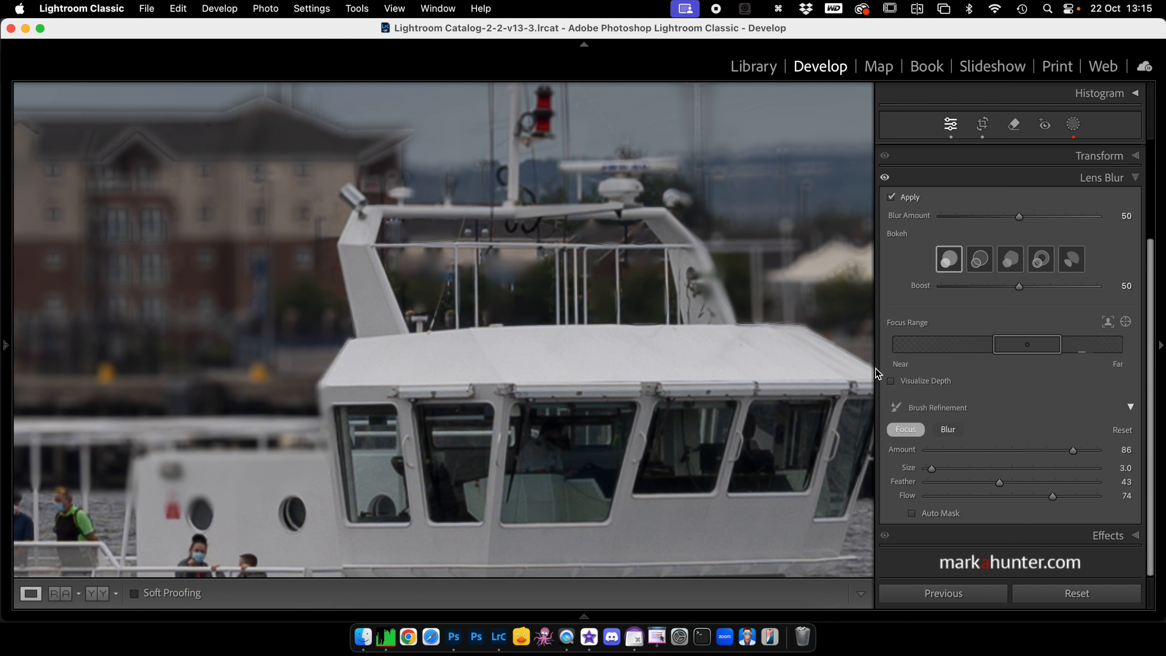
mouse_move(696, 248)
left_mouse_down()
mouse_move(728, 302)
mouse_move(698, 249)
mouse_move(701, 284)
mouse_move(720, 276)
mouse_move(702, 275)
left_mouse_up()
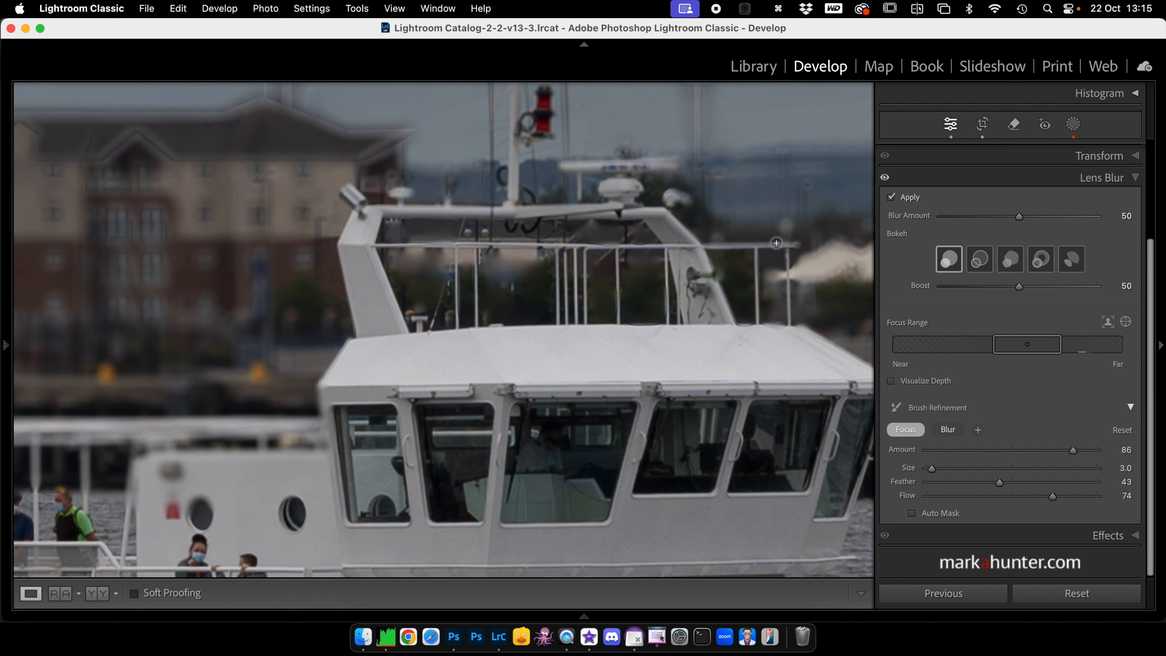
mouse_move(677, 202)
left_mouse_down()
mouse_move(667, 198)
mouse_move(675, 213)
left_mouse_up()
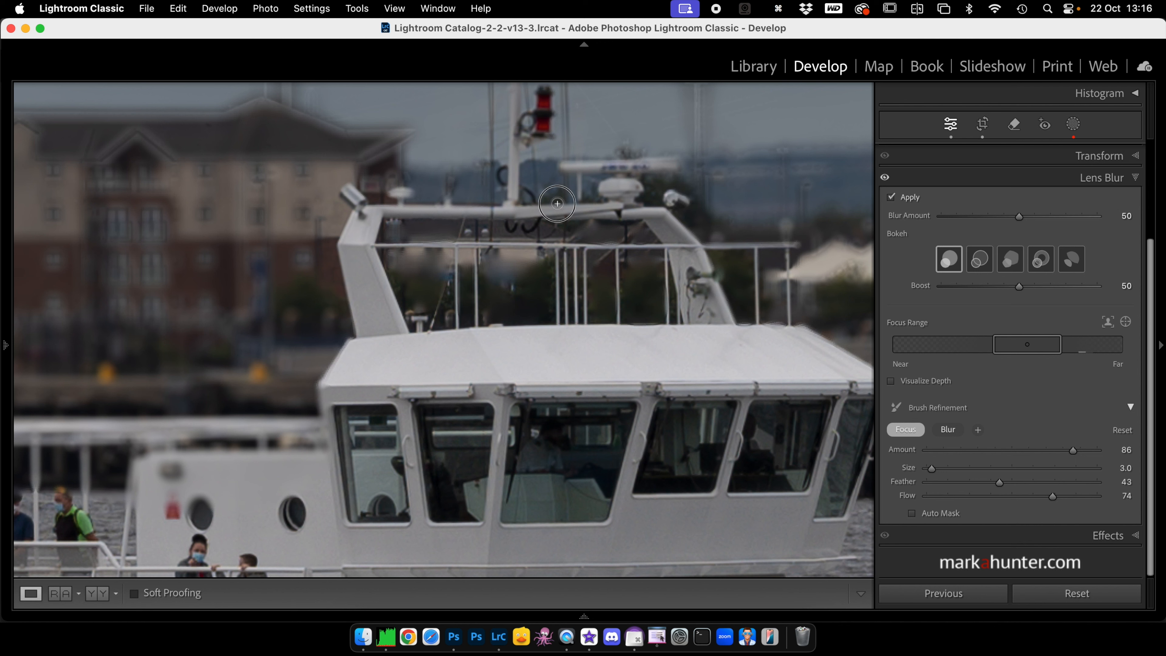
mouse_move(382, 210)
left_mouse_down()
mouse_move(402, 193)
mouse_move(407, 210)
left_mouse_up()
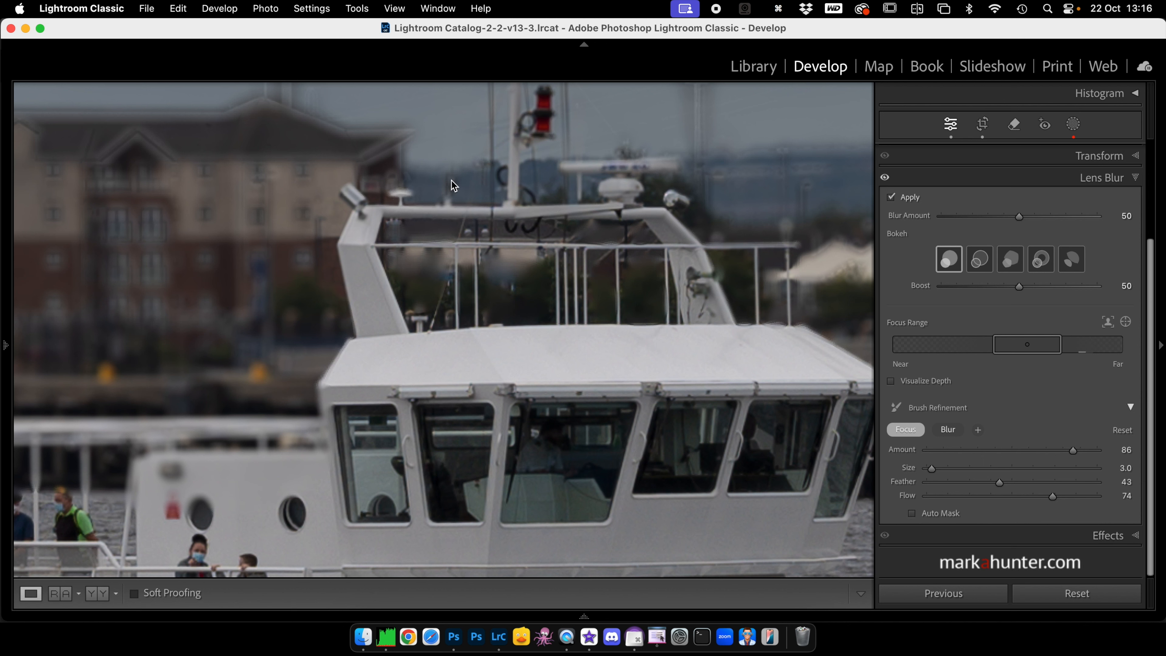
left_click_drag(448, 212, 449, 200)
mouse_move(572, 166)
left_mouse_down()
mouse_move(561, 172)
mouse_move(687, 169)
mouse_move(673, 163)
left_mouse_up()
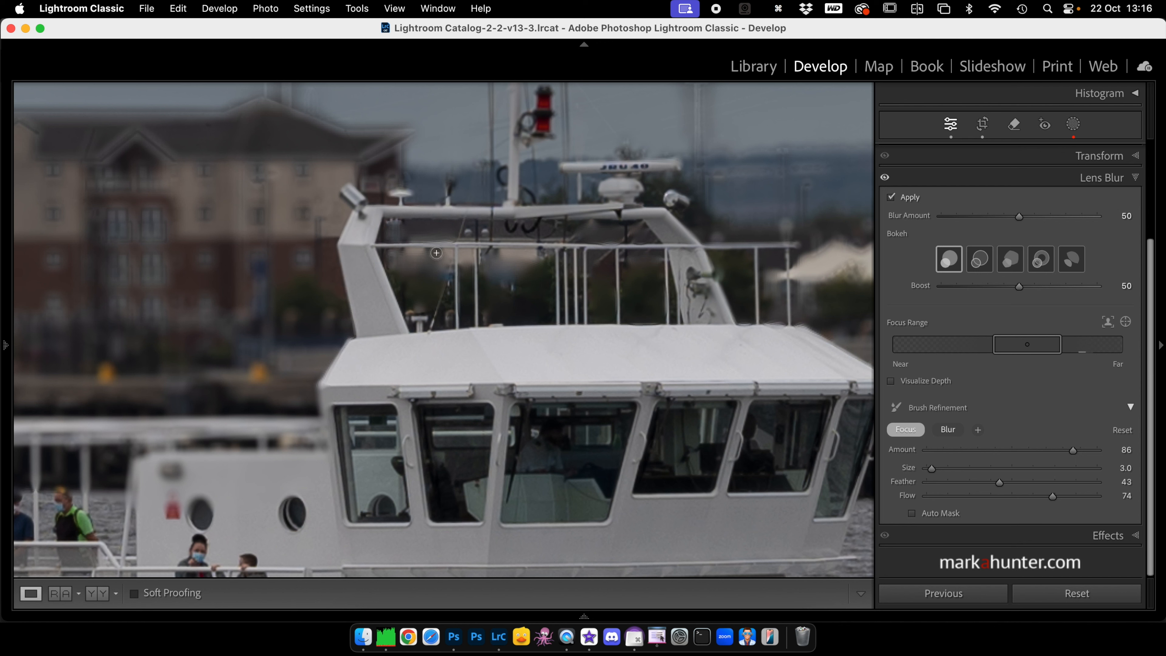
mouse_move(679, 161)
left_mouse_down()
mouse_move(565, 166)
mouse_move(673, 166)
left_mouse_up()
Collapse the Lens Blur settings and set the Post-Crop Vignetting amount to -11 for the ferry photo.
key("super+minus")
key("super+minus")
key("super+minus")
key("super+minus")
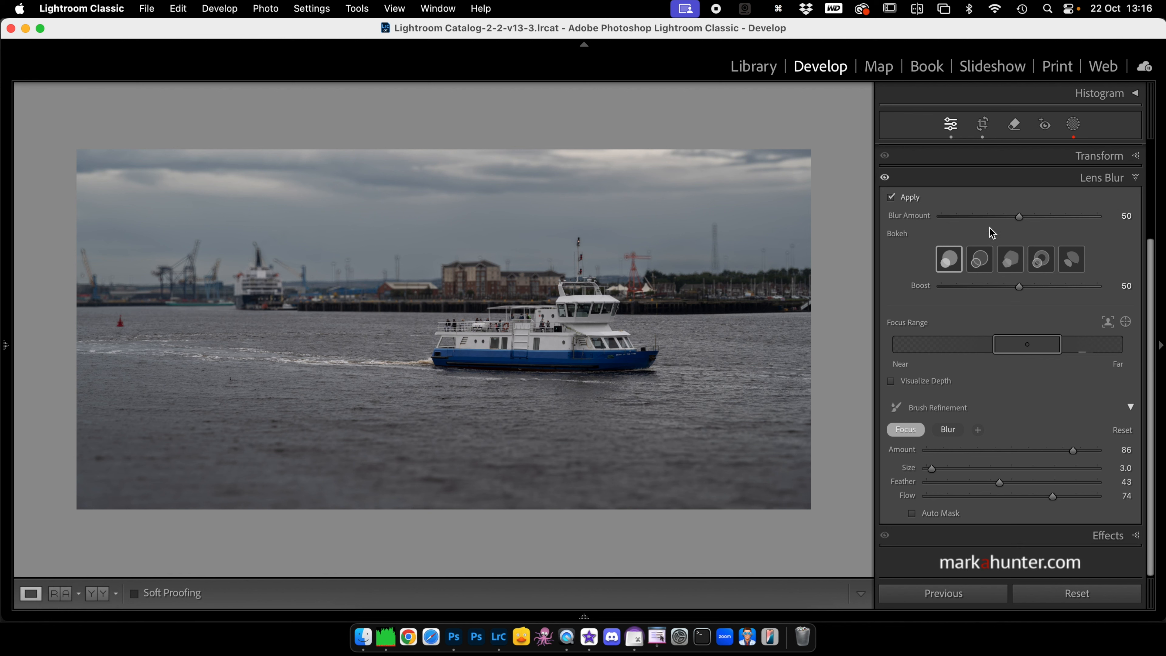
left_click(1137, 180)
left_click(1136, 327)
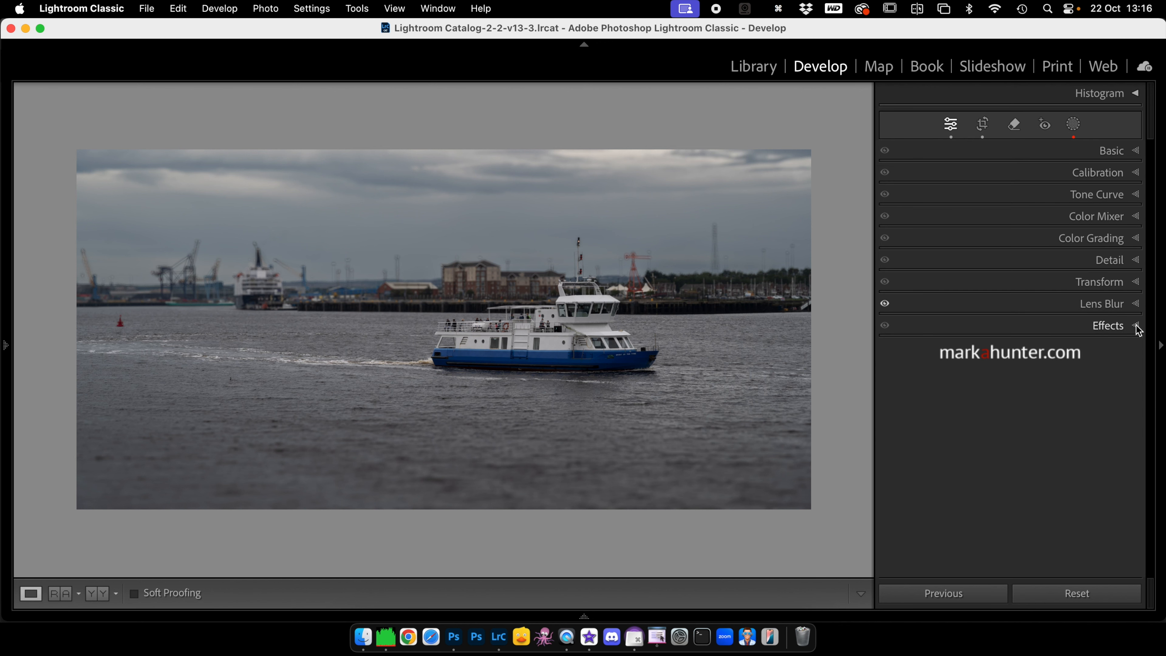
left_click_drag(1014, 374, 1007, 377)
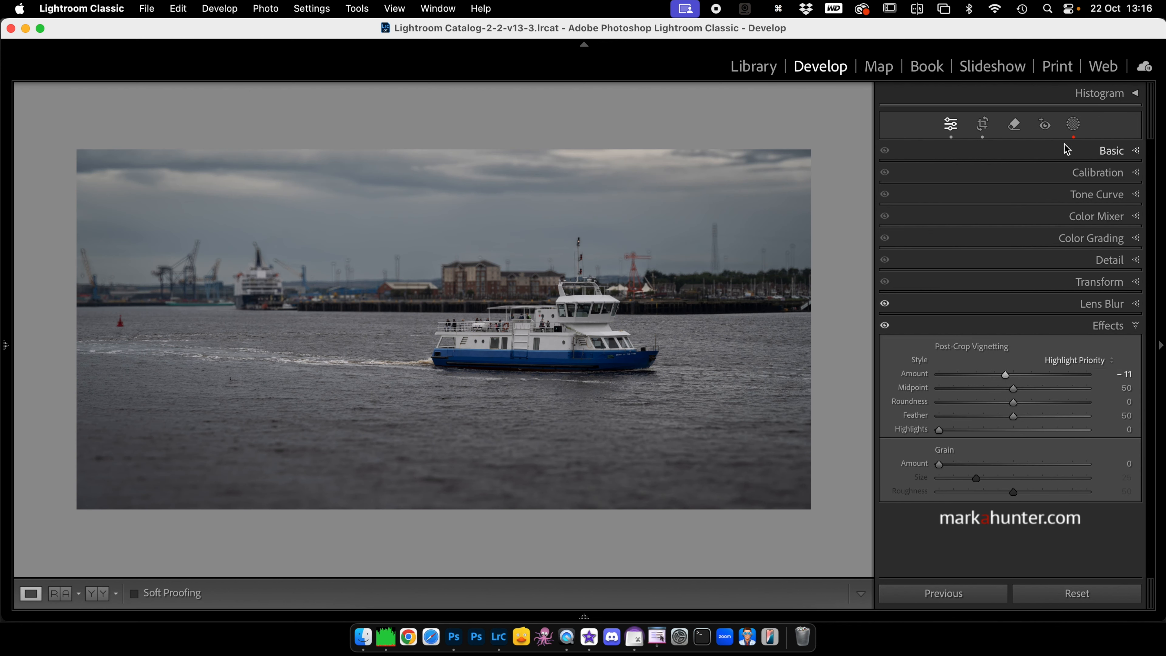
Update the ferry photo's AI masks and leave masking.
left_click(1075, 125)
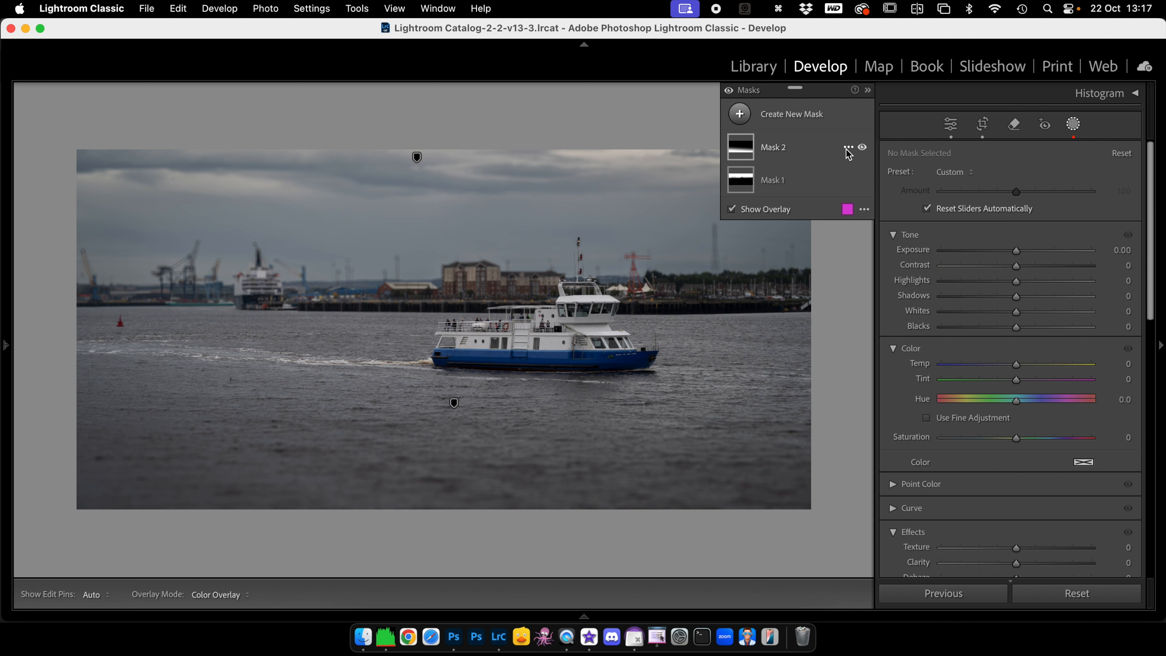
left_click(849, 148)
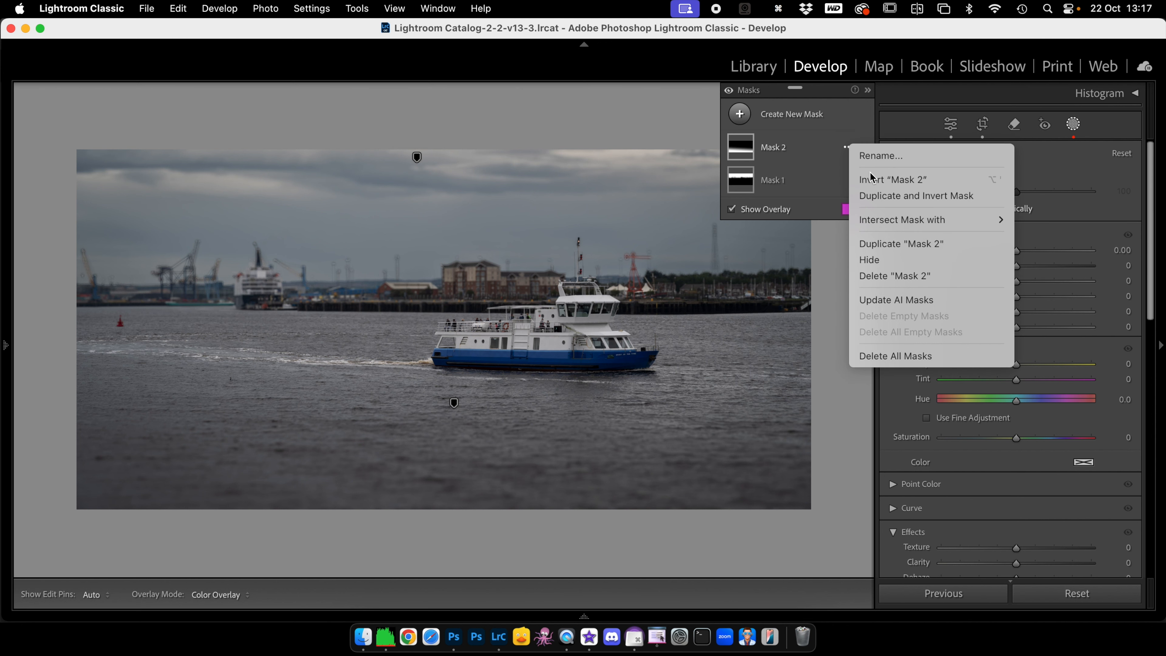
left_click(907, 305)
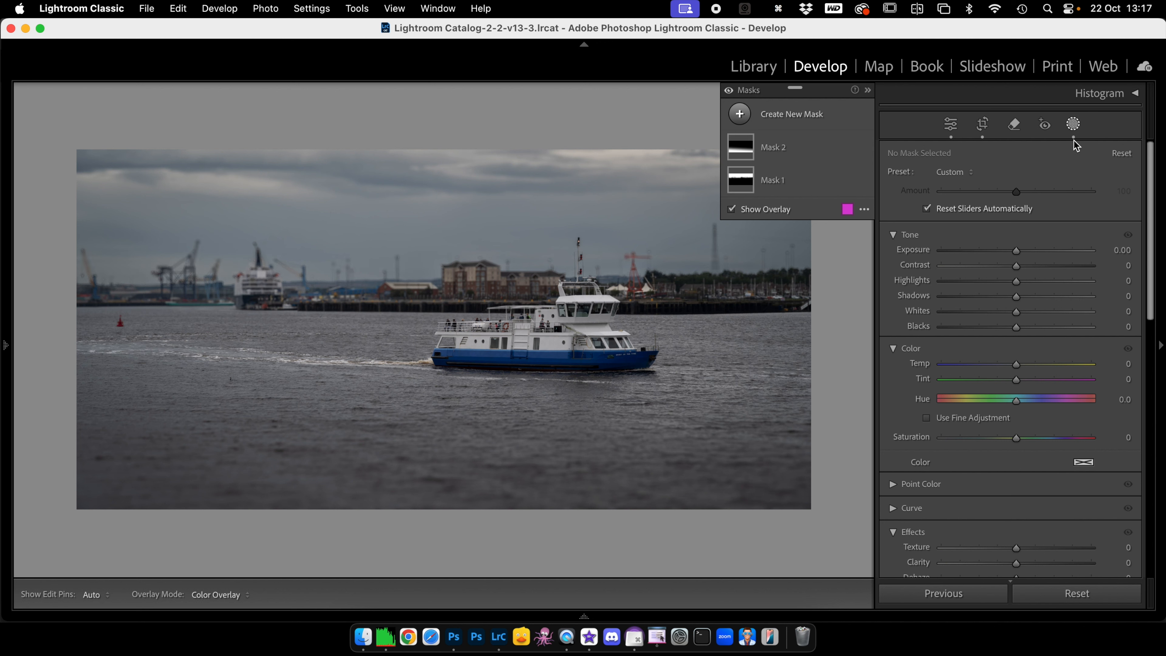
left_click(1075, 125)
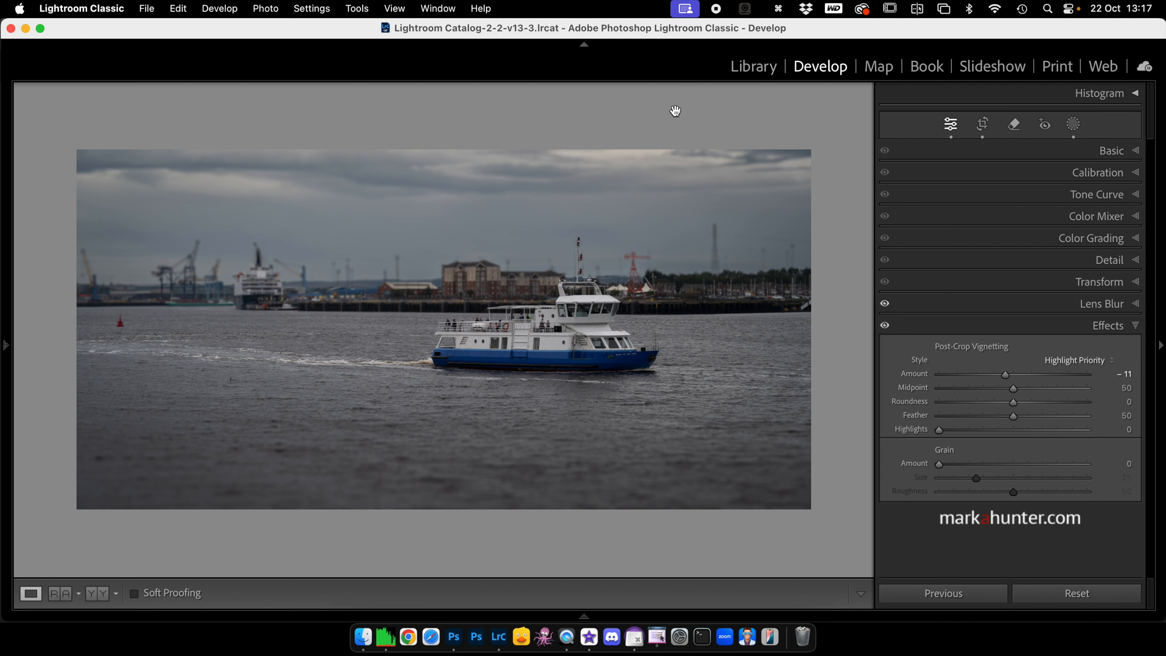
Compare the ferry photo before and after the edits several times.
key("backslash")
key("backslash")
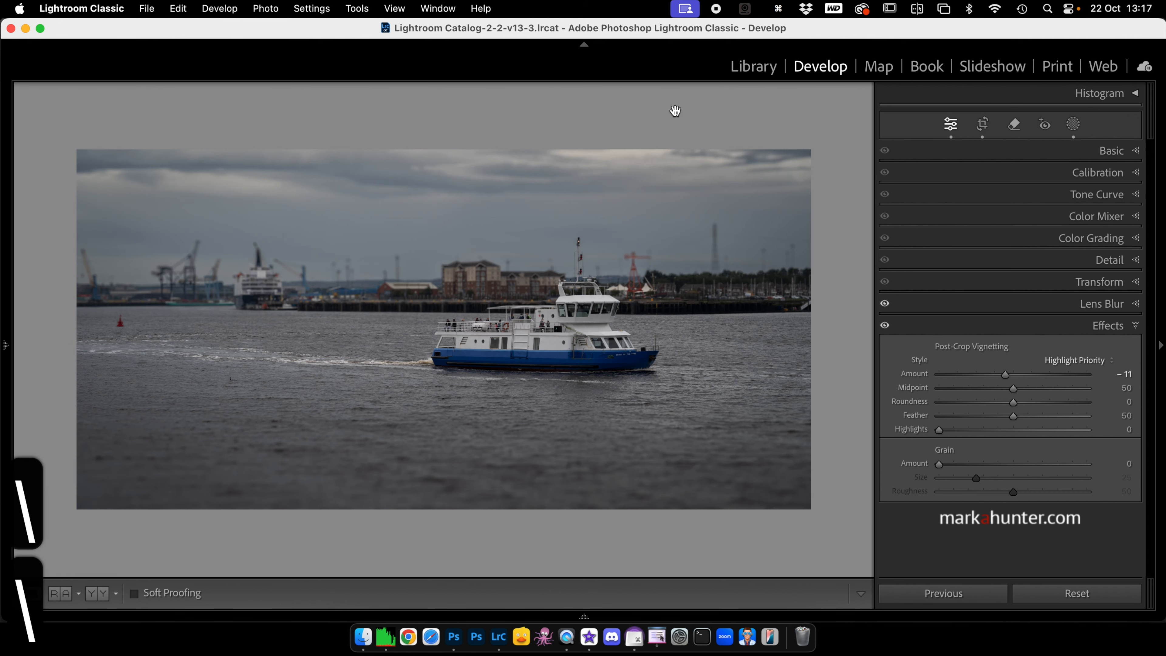
key("backslash")
key("backslash")
key("backslash")
key("backslash")
Try the Lens Blur amount at 73 and at the maximum of 100, and bring it back to mid-range.
left_click(1139, 305)
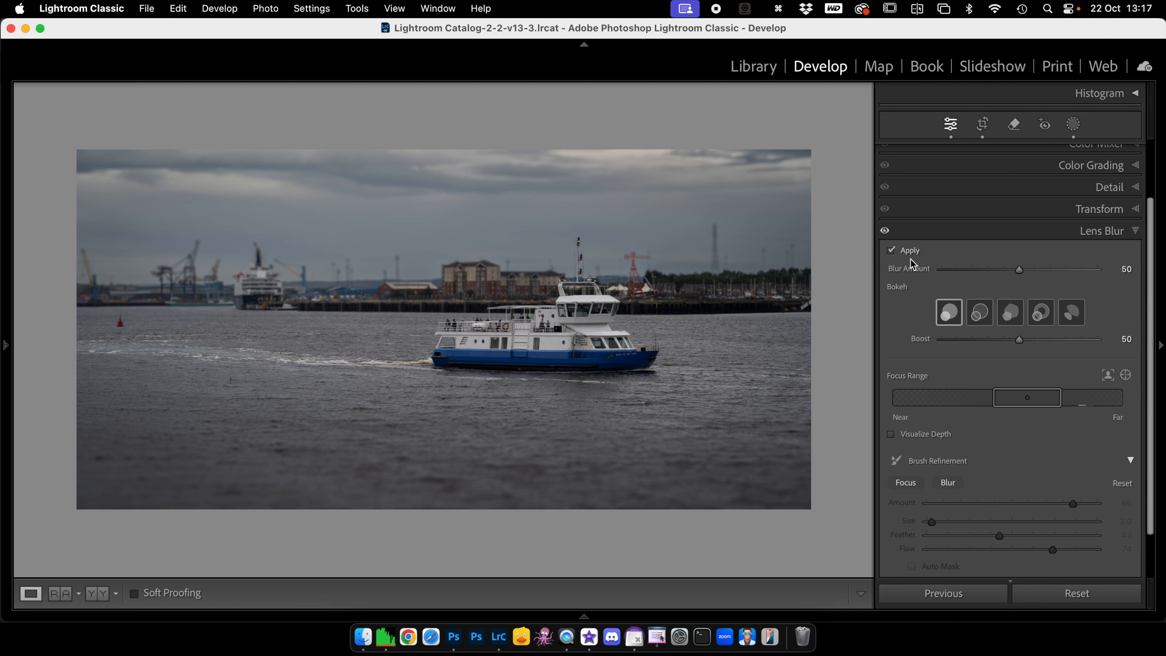
left_click_drag(1020, 274, 1057, 275)
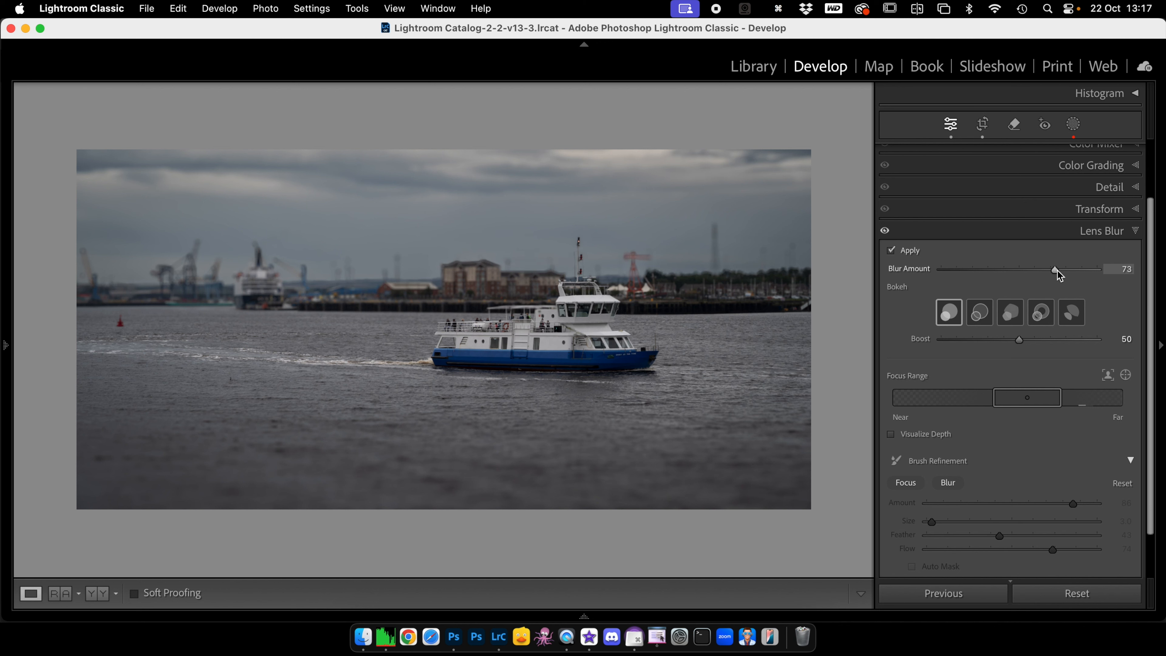
left_click_drag(1057, 271, 1104, 269)
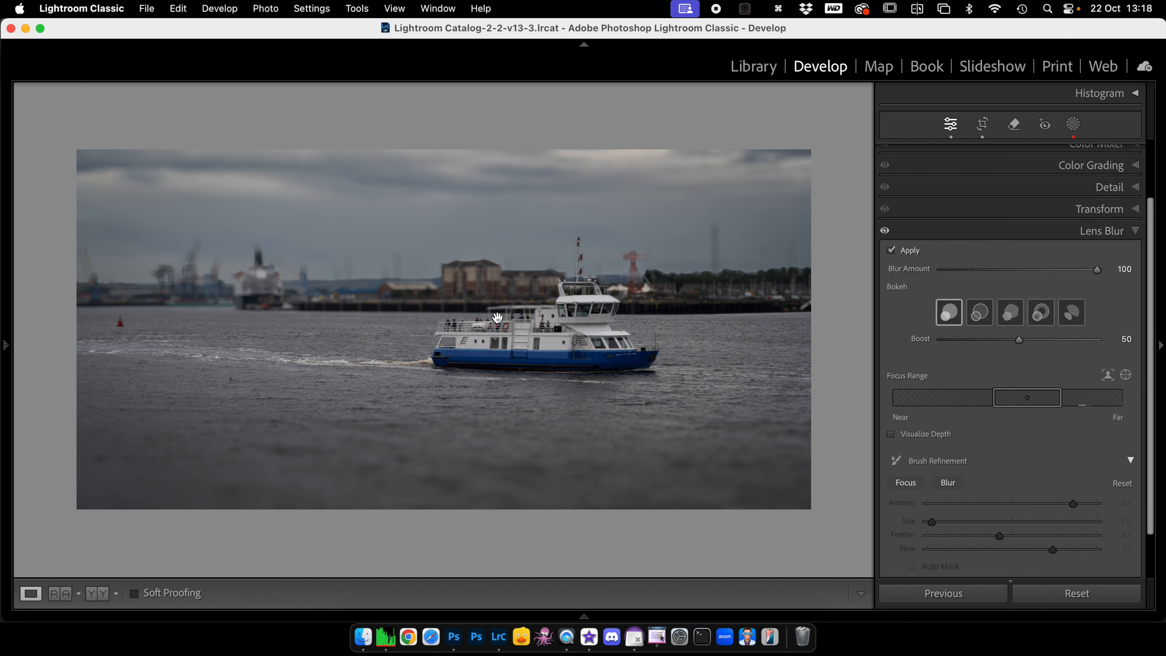
left_click(1021, 273)
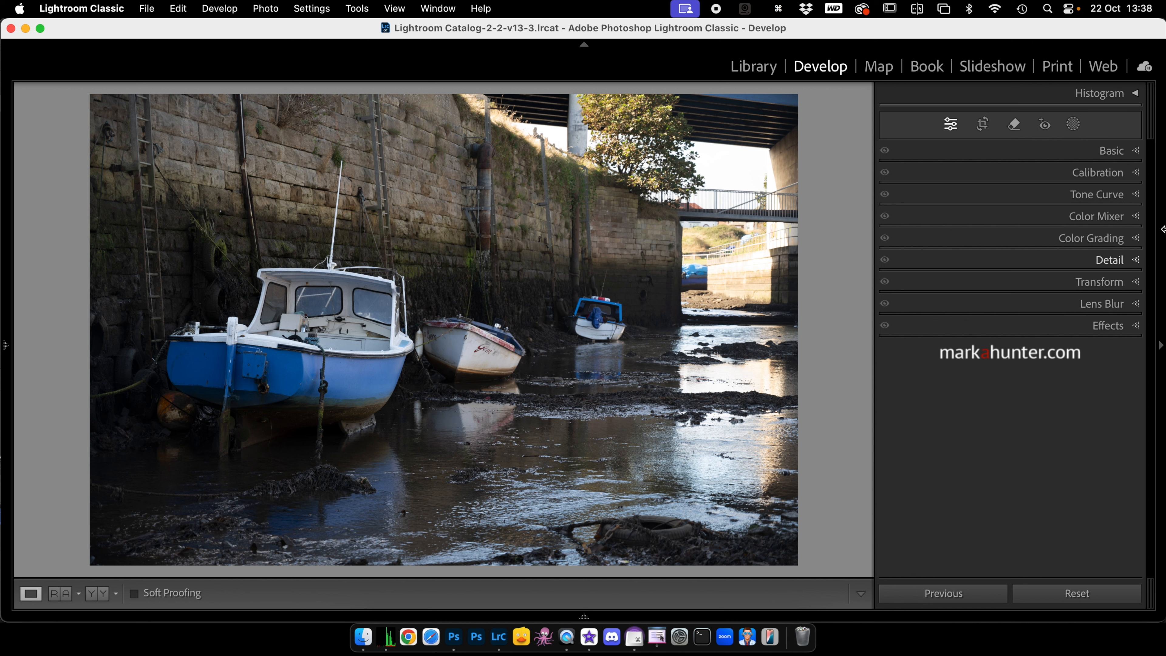
Add a linear gradient mask from the bright bridge opening towards the small far boat, with Highlights -71 and Exposure -0.38.
left_click(1075, 126)
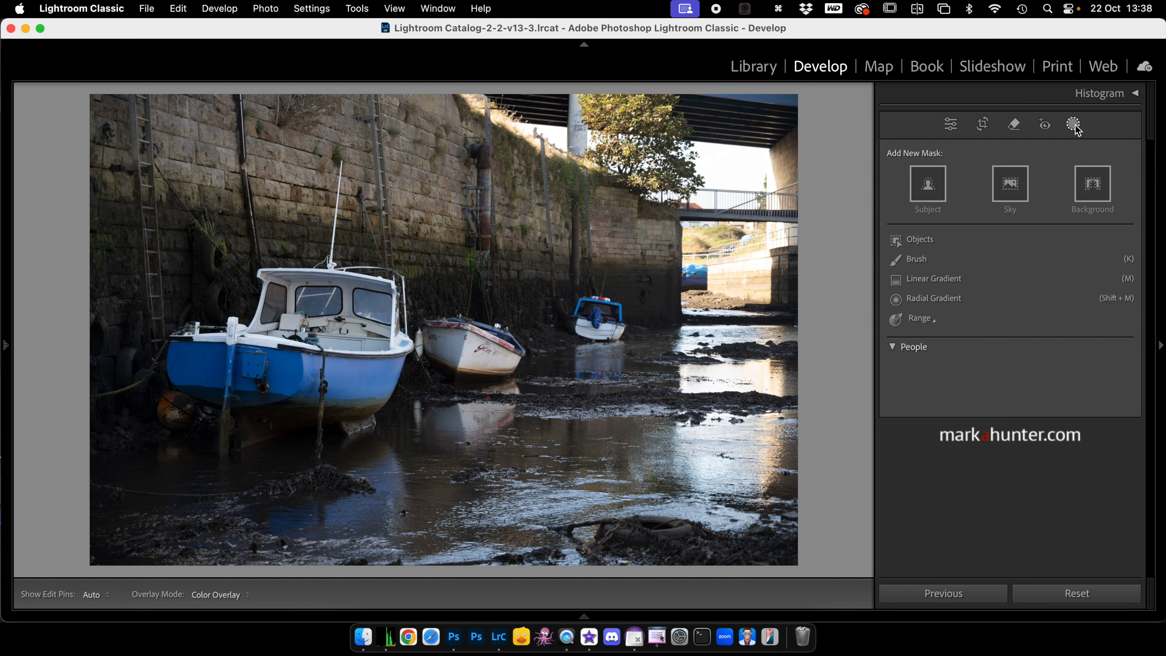
left_click(925, 283)
left_click_drag(759, 242, 547, 343)
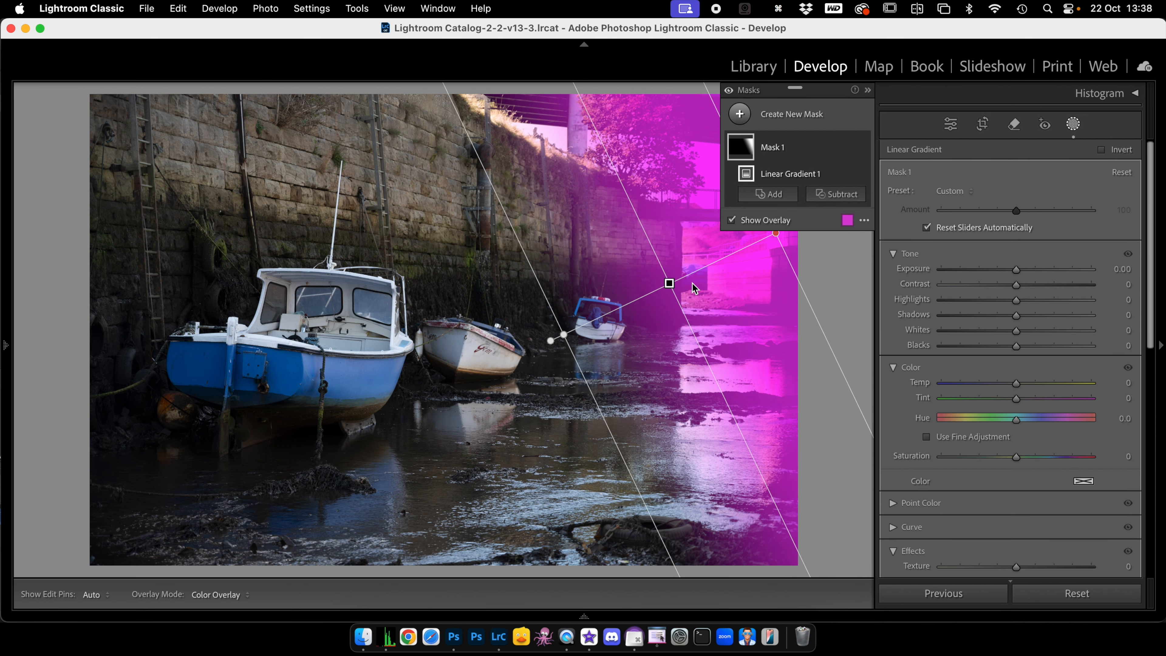
left_click_drag(1016, 300, 964, 306)
left_click_drag(1016, 270, 1013, 274)
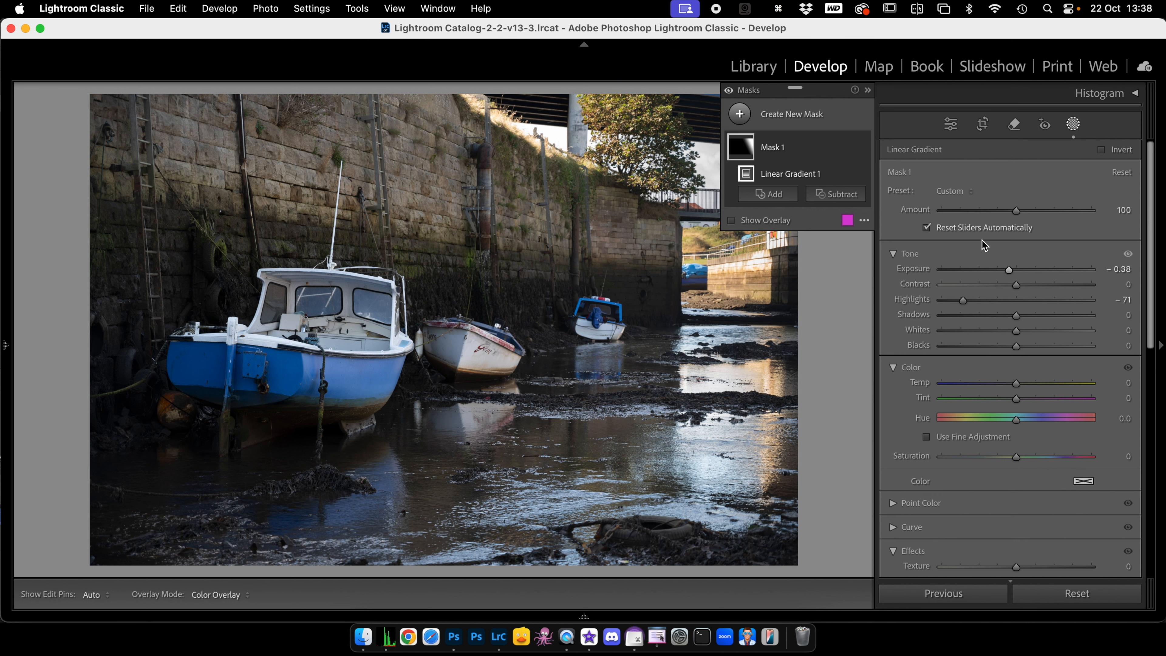
Add a second linear gradient from the muddy lower-left foreground up to the blue boat, set Exposure to -0.98 and compare before and after.
left_click(738, 116)
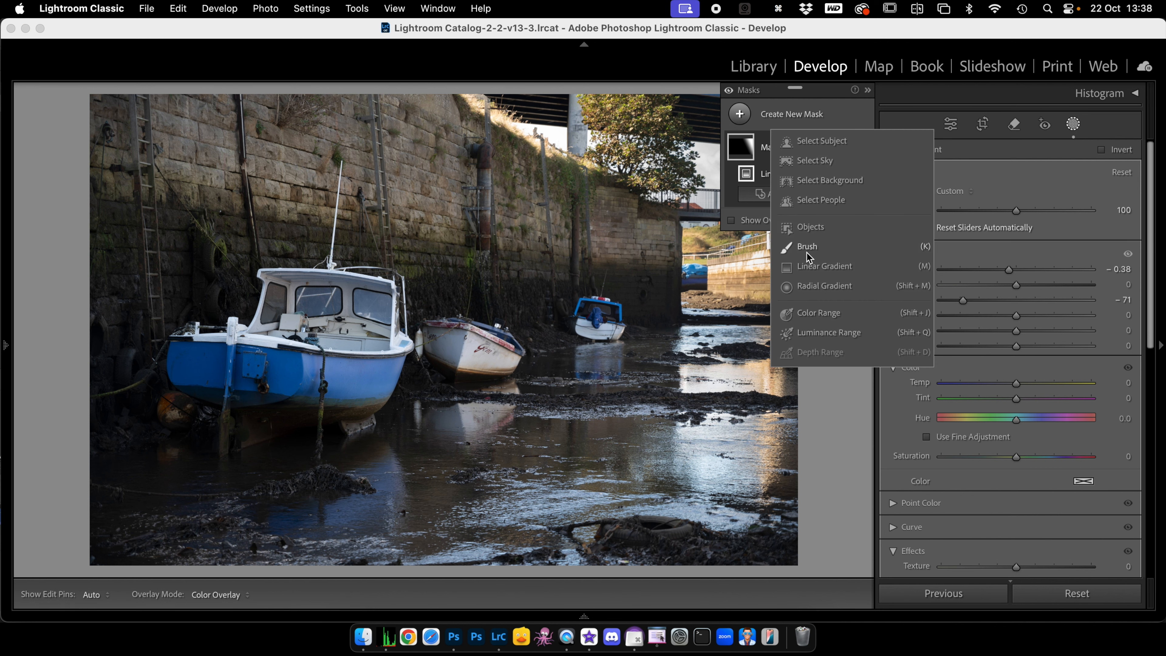
left_click(807, 268)
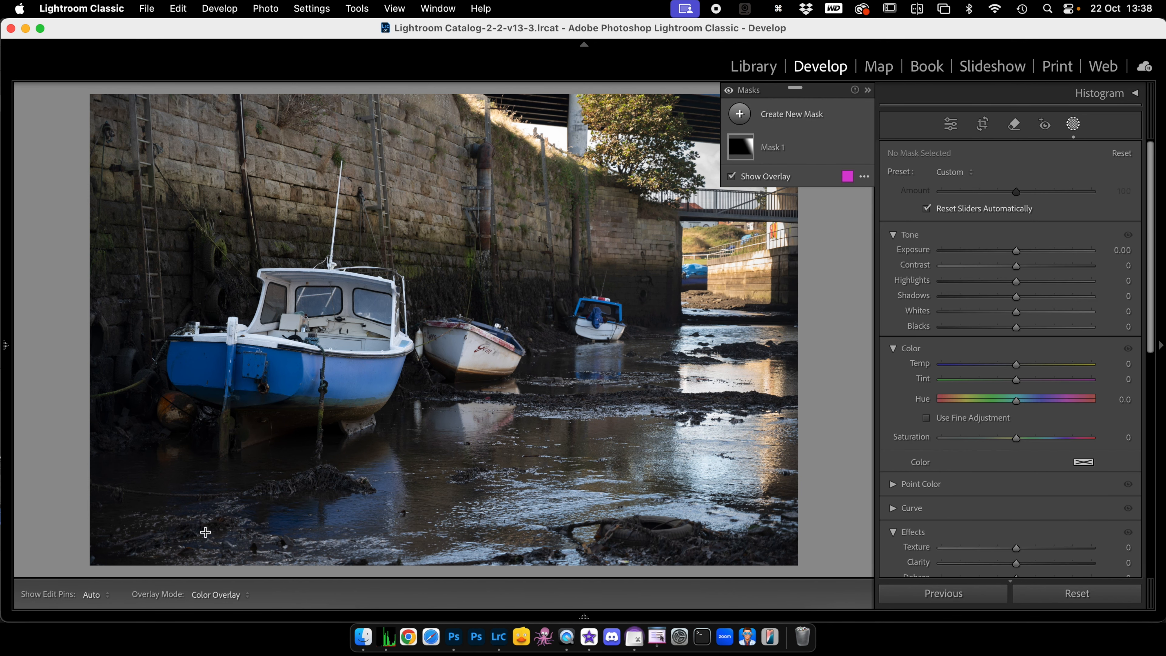
left_click_drag(208, 516, 269, 339)
left_click_drag(1016, 270, 998, 274)
key("backslash")
key("backslash")
key("backslash")
key("backslash")
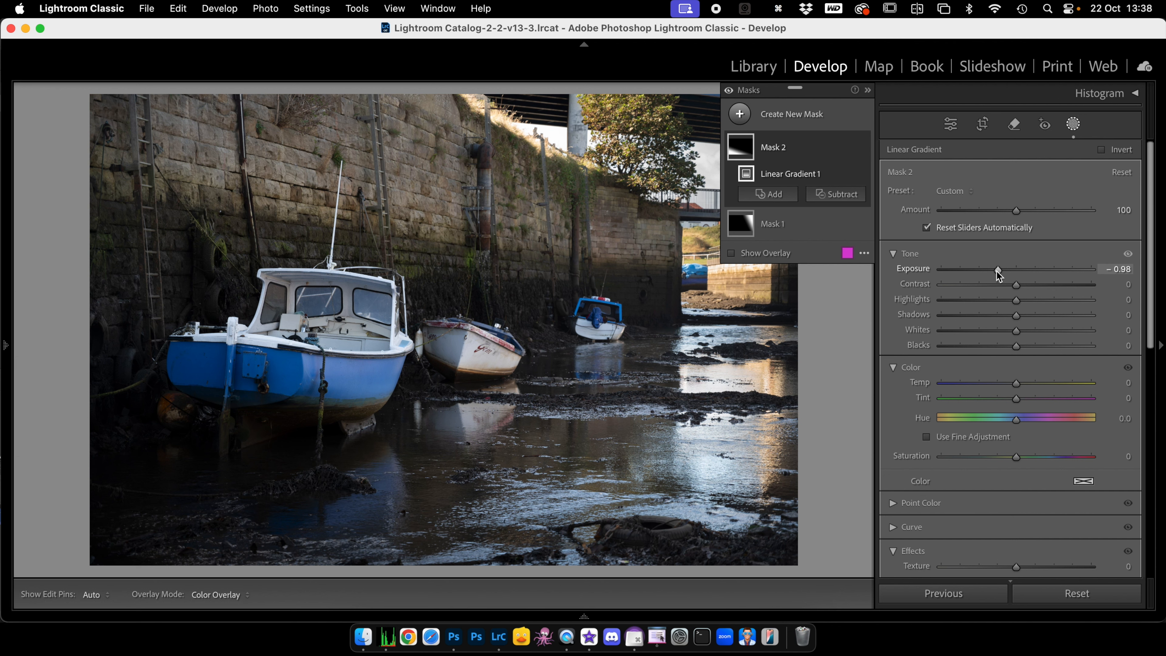
left_click(1076, 124)
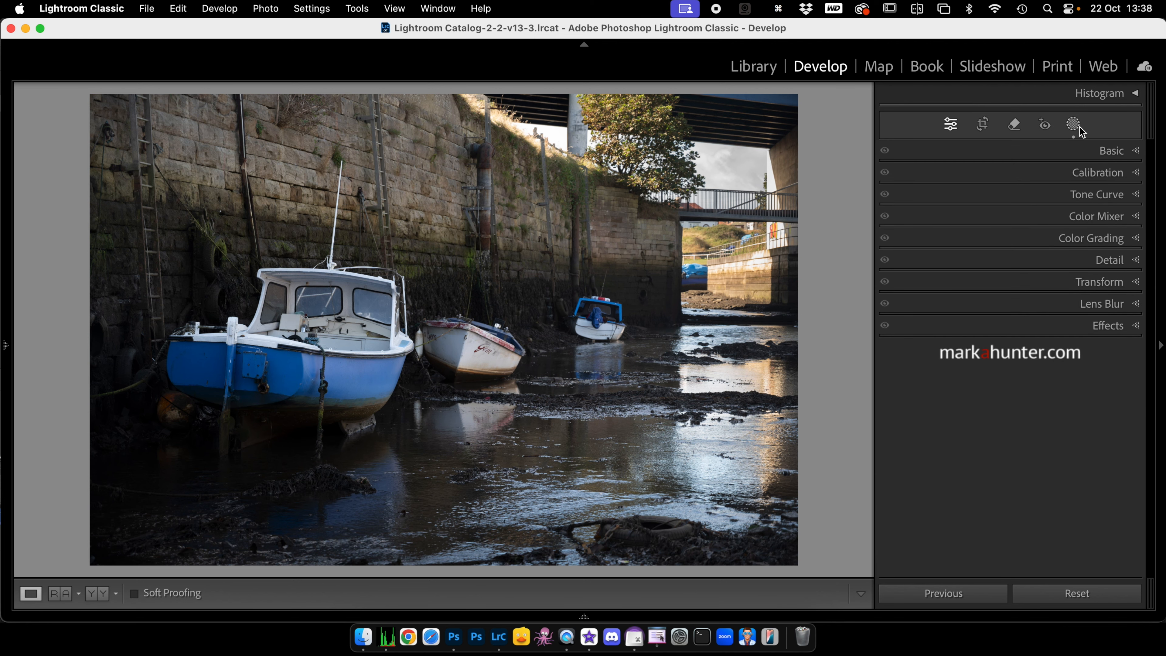
Crop the harbour photo to a wider format by trimming its top and bottom edges, and shift the photo slightly down within the crop.
key("r")
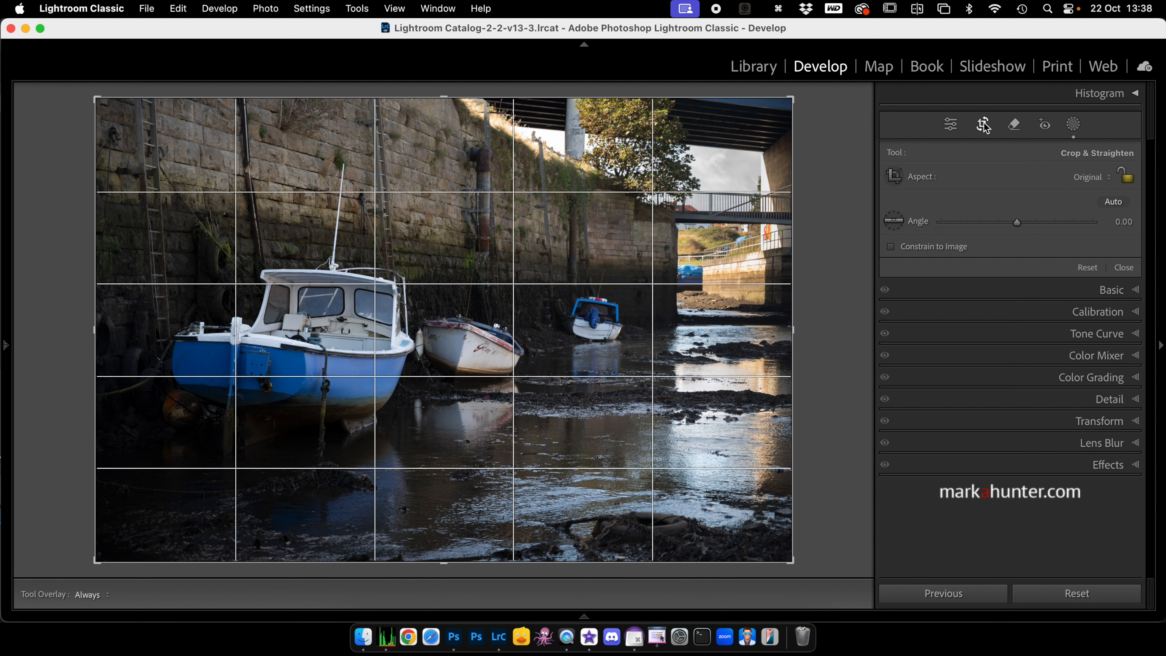
left_click_drag(444, 97, 438, 128)
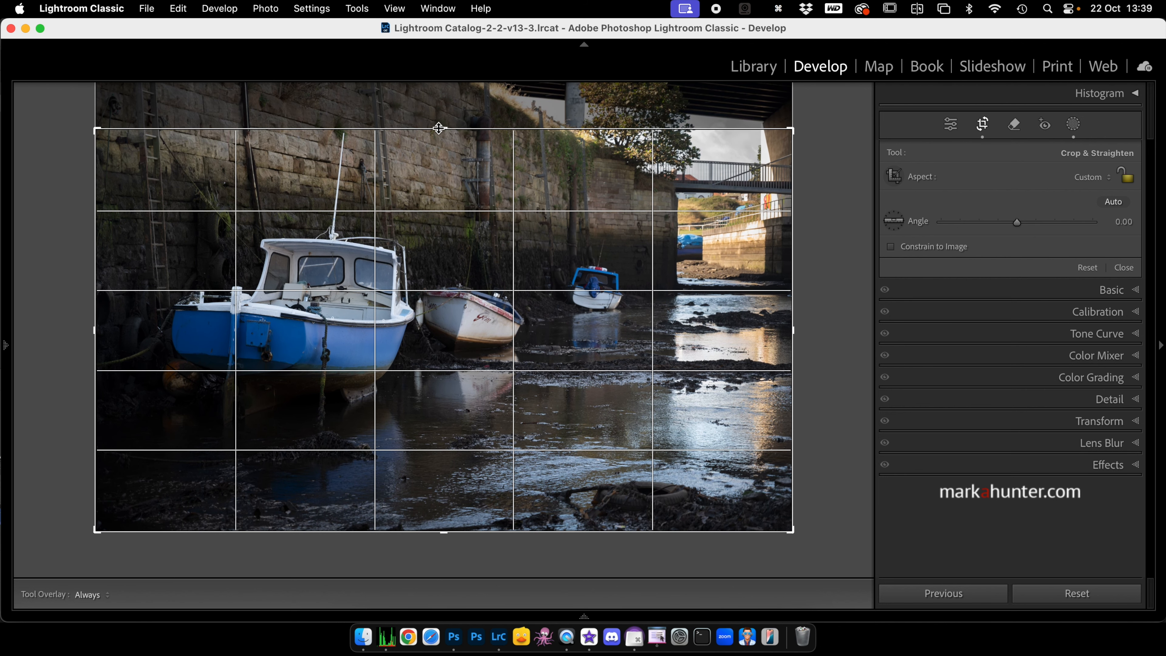
left_click_drag(445, 530, 448, 497)
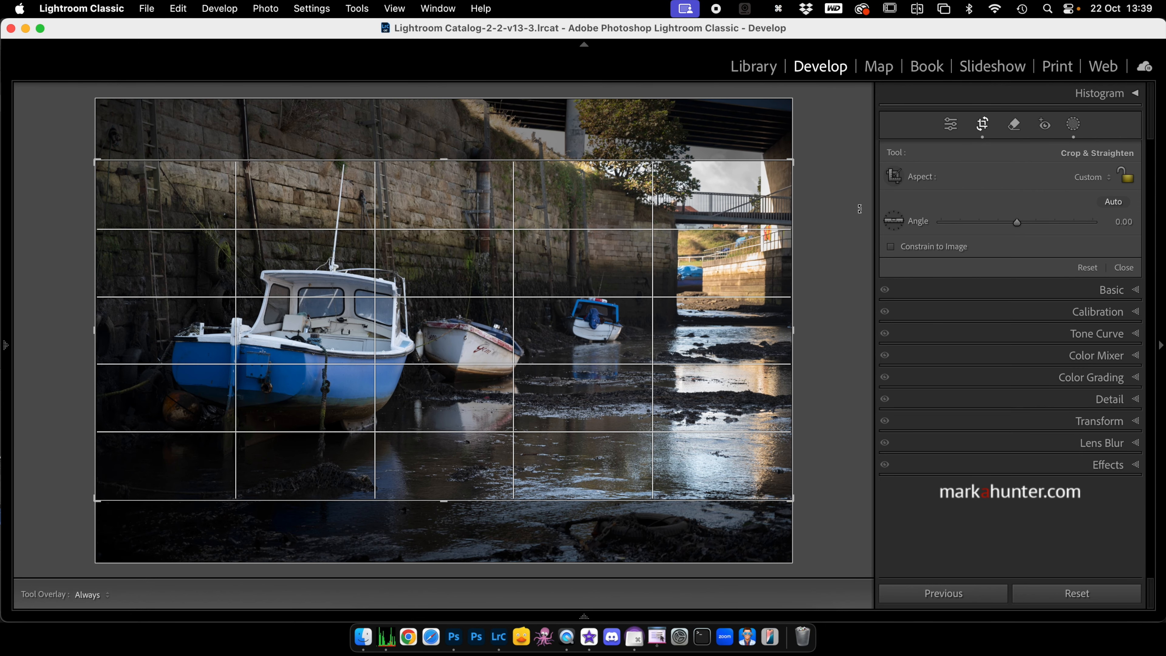
left_click_drag(584, 416, 580, 425)
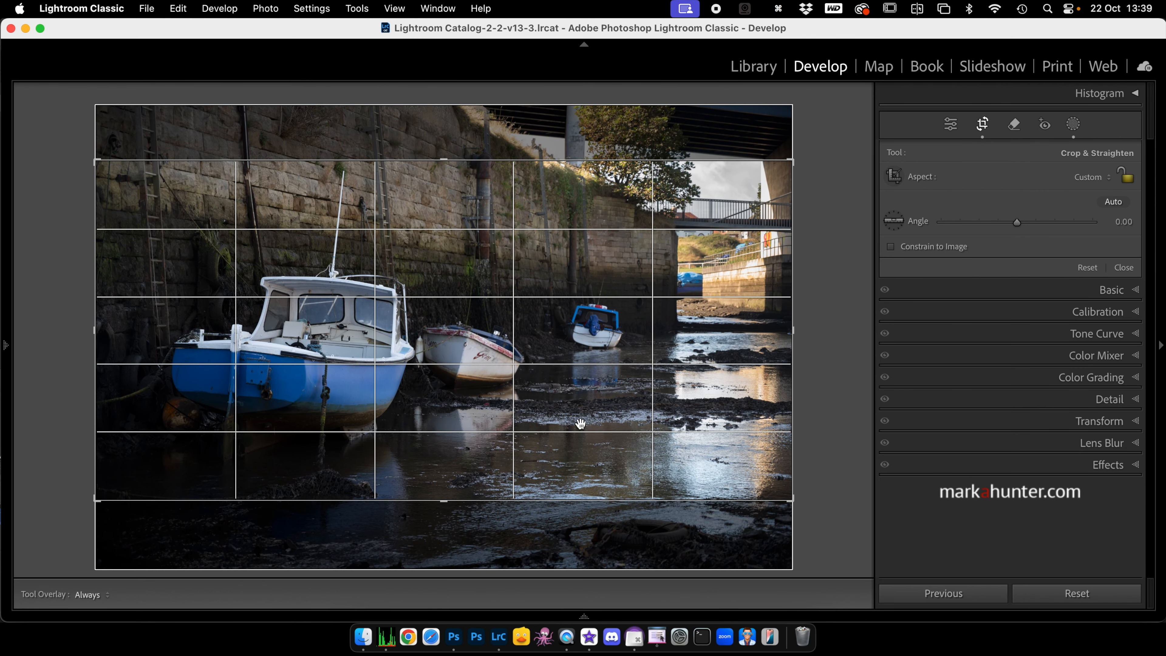
left_click(983, 127)
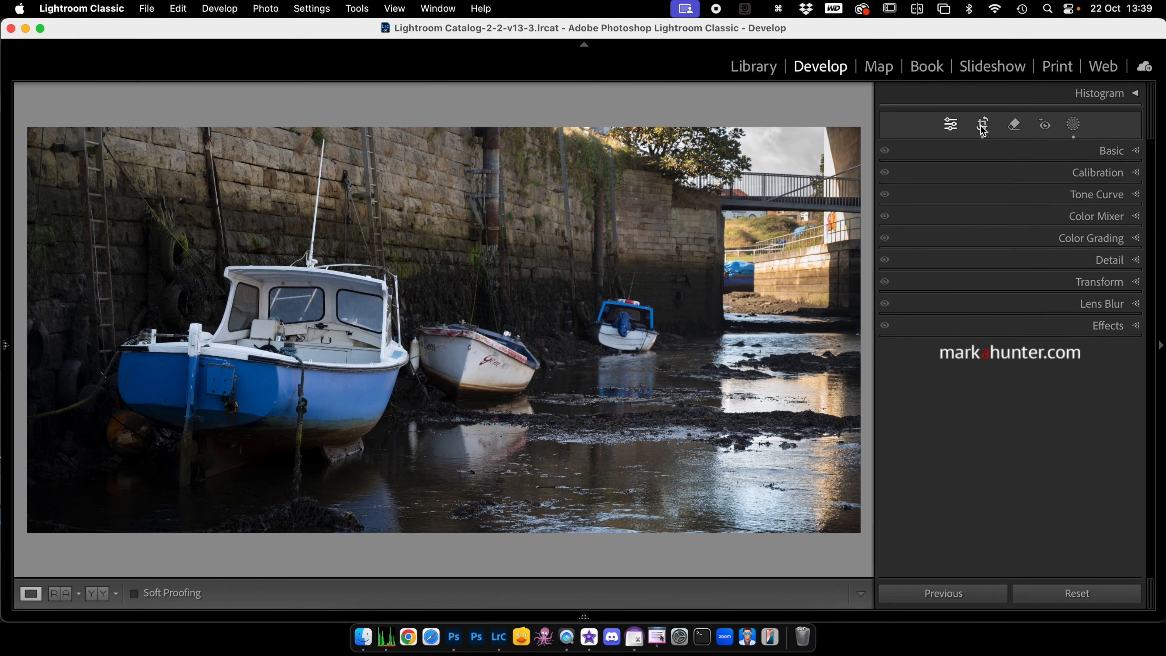
Raise the overall Exposure of the cropped harbour photo to +0.25 in the Basic adjustments.
left_click(1139, 153)
left_click_drag(1013, 292, 1018, 292)
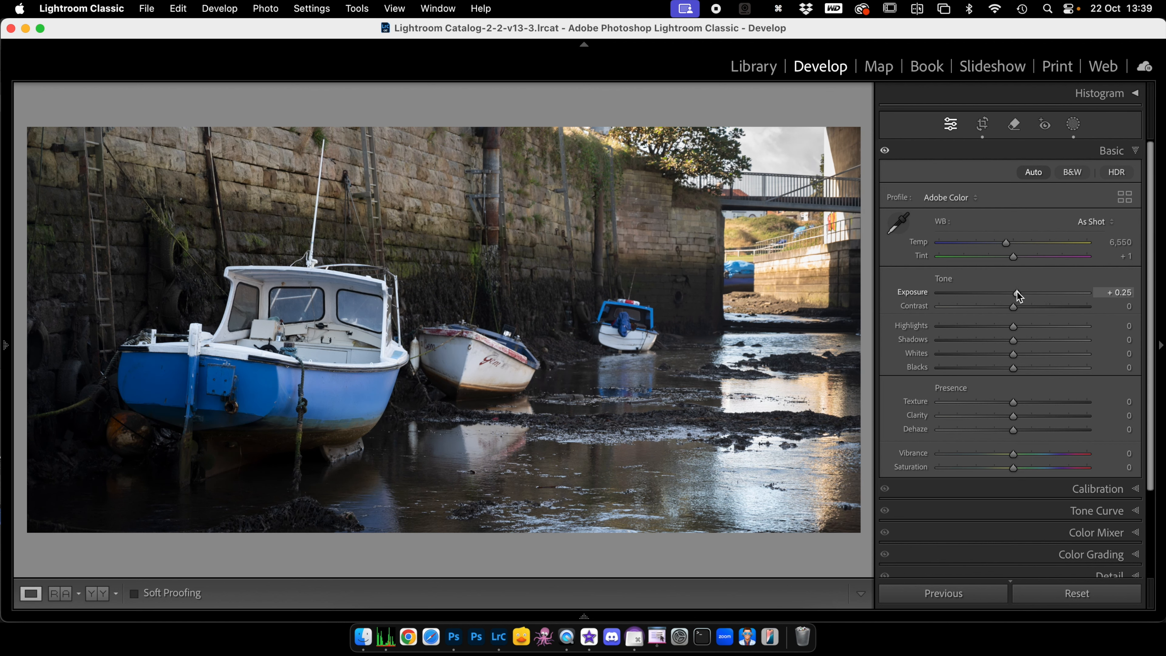
scroll(1018, 294, "down", 1)
scroll(1103, 208, "up", 1)
left_click(1137, 152)
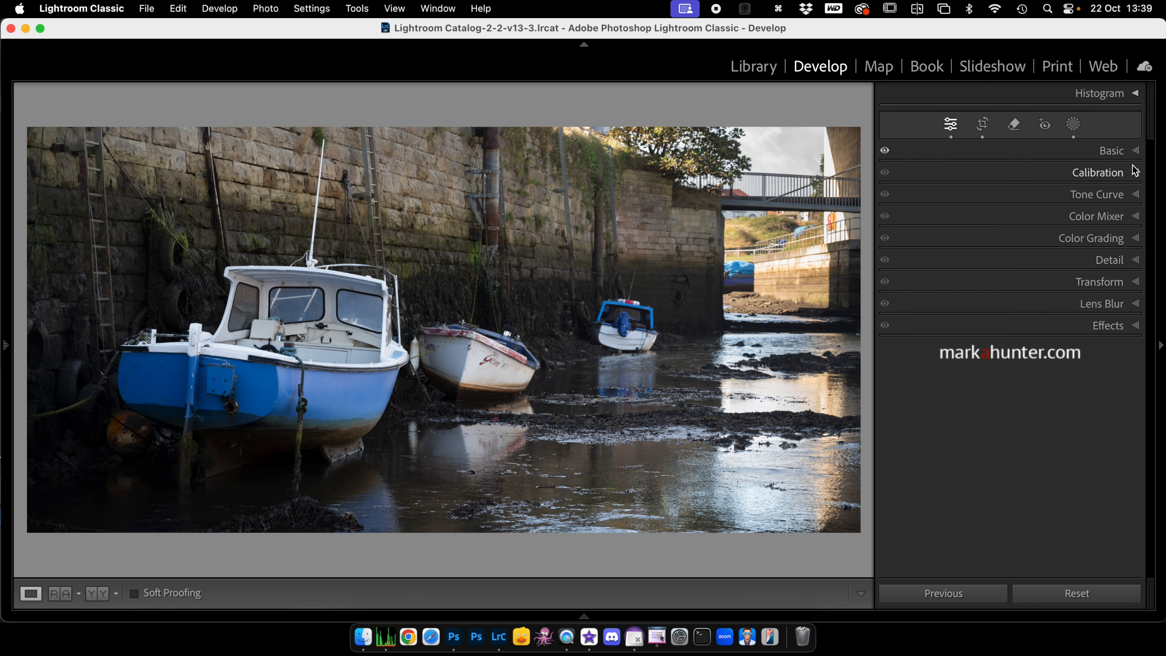
Apply Lens Blur to the harbour photo with the default blur amount of 50 and subject focus.
left_click(1136, 304)
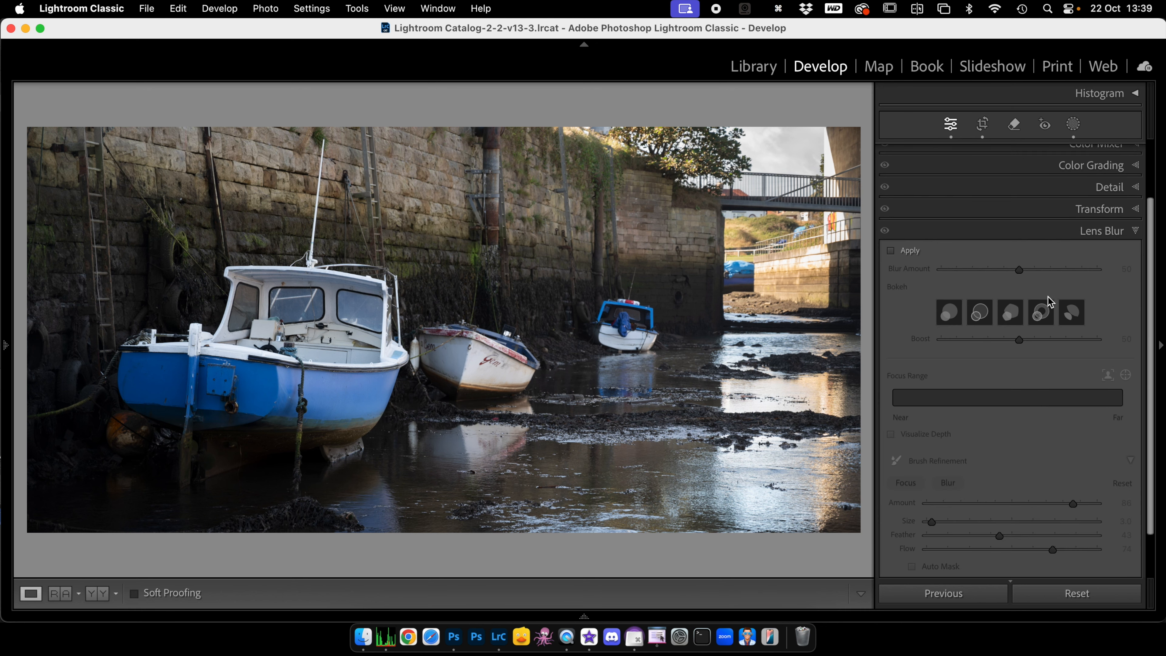
scroll(1049, 300, "down", 3)
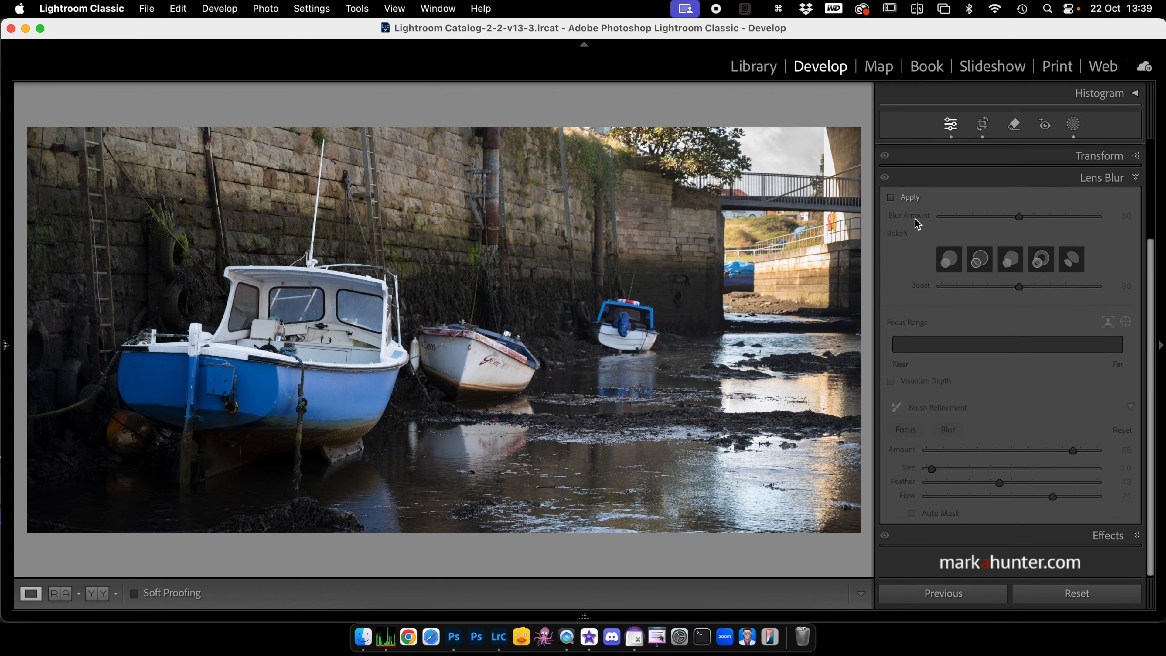
left_click(891, 198)
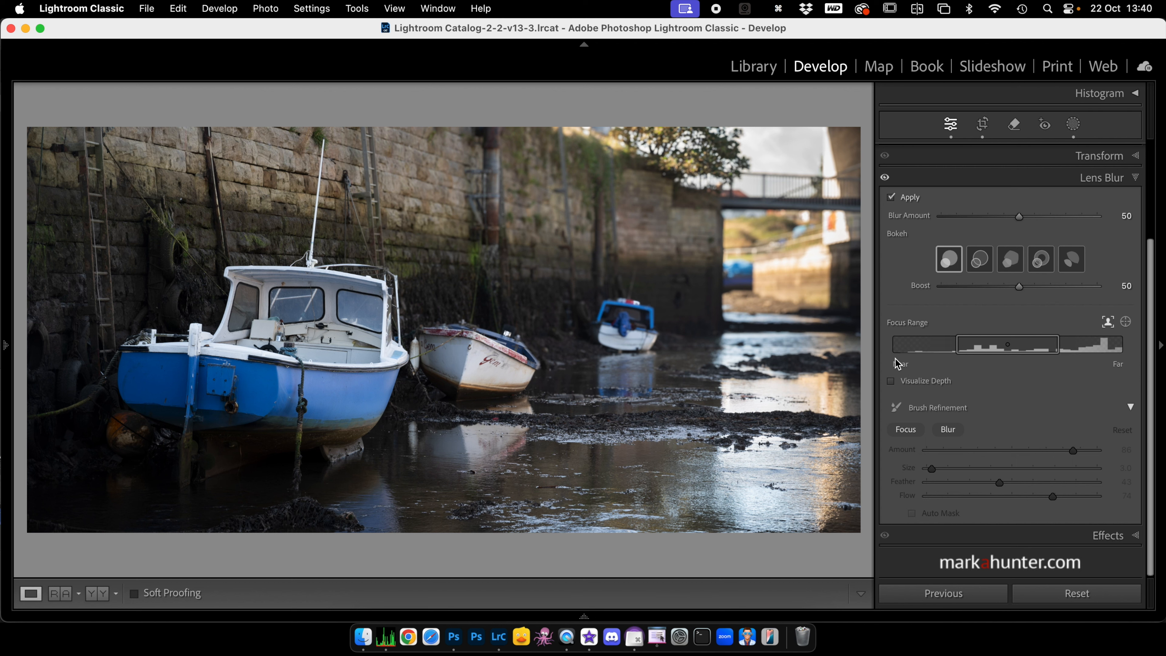
With the depth map visualised, try the Lens Blur focus range at the far end and over the near boat, and hide the depth map.
left_click(892, 381)
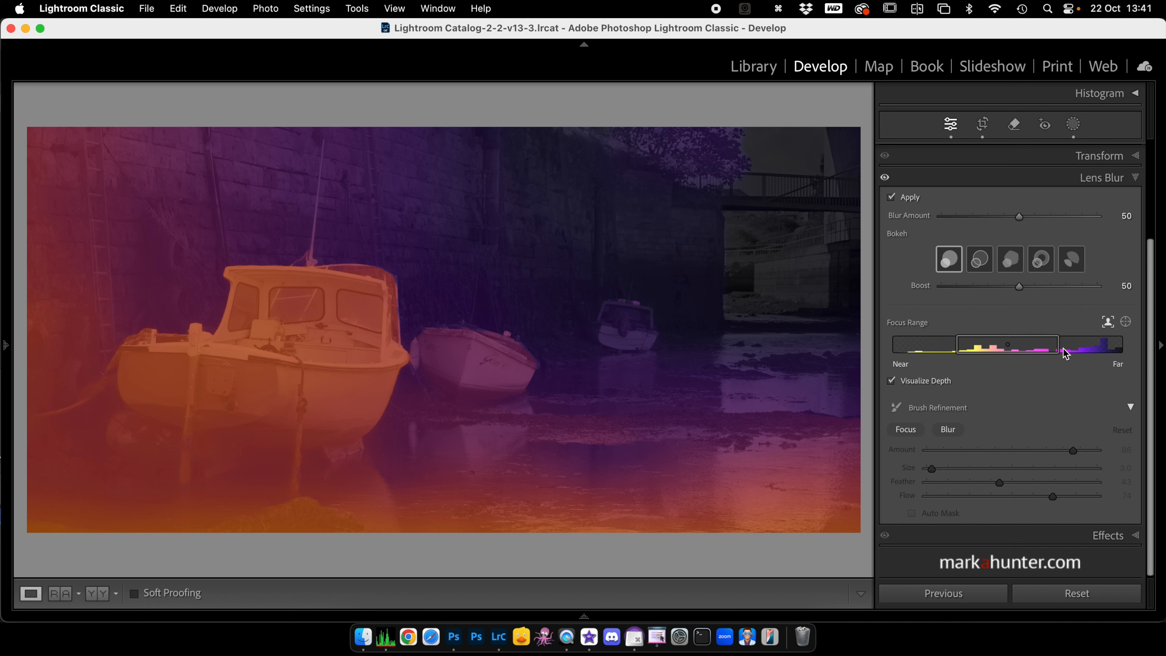
left_click_drag(1020, 351, 1095, 352)
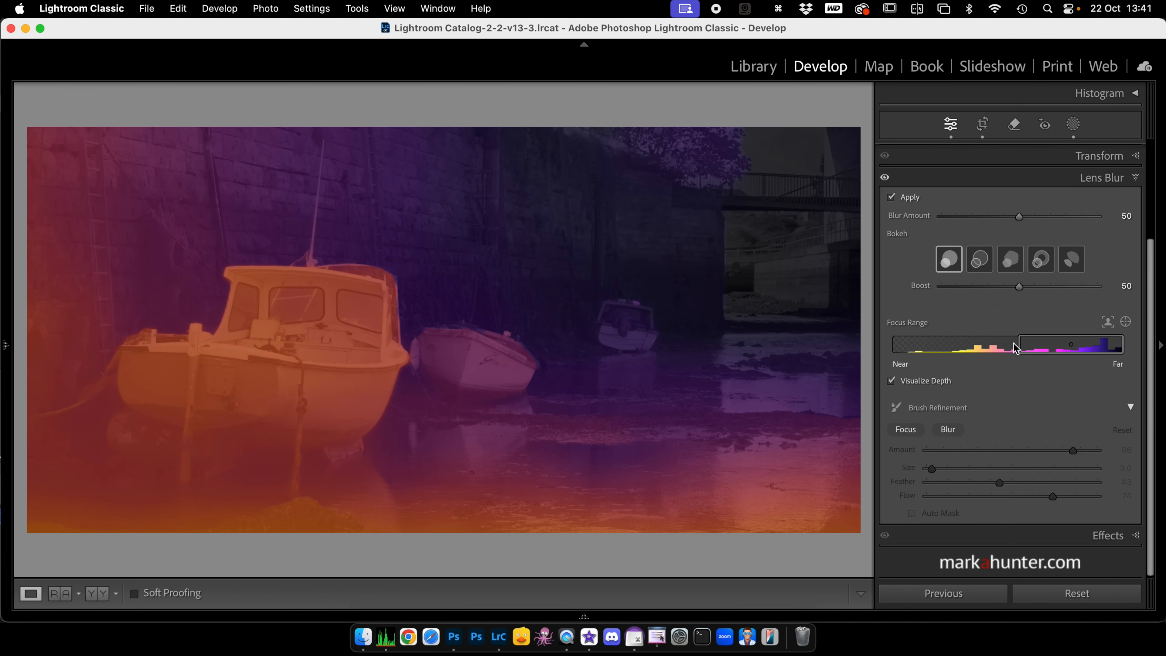
left_click_drag(1016, 344, 1066, 344)
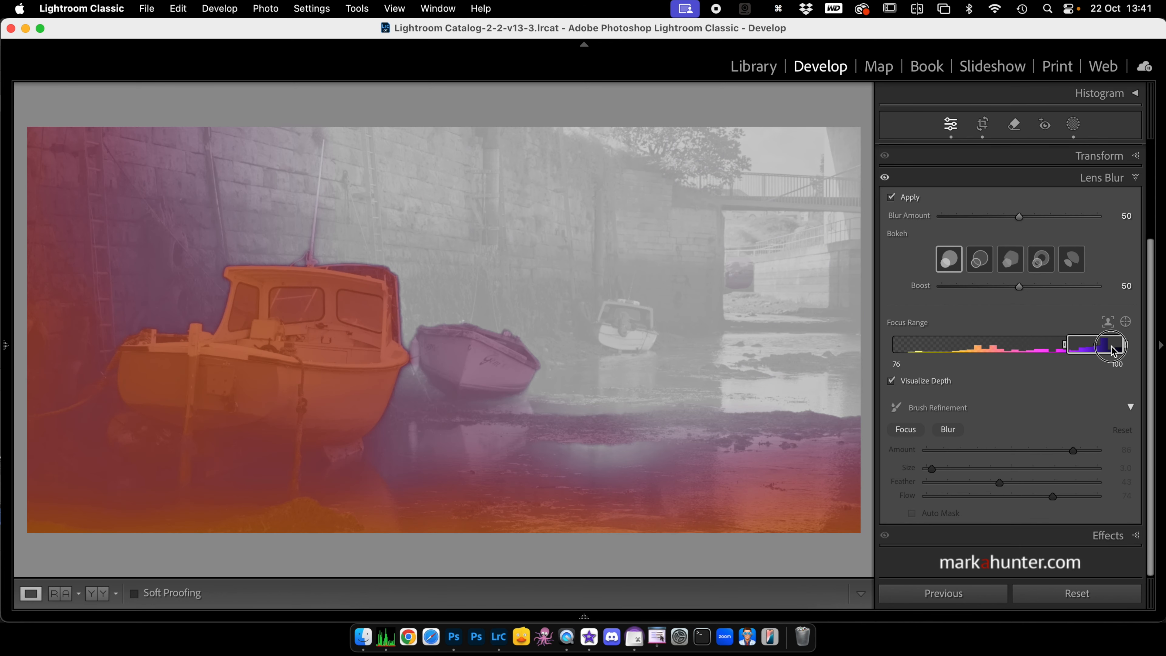
left_click_drag(1112, 351, 1047, 351)
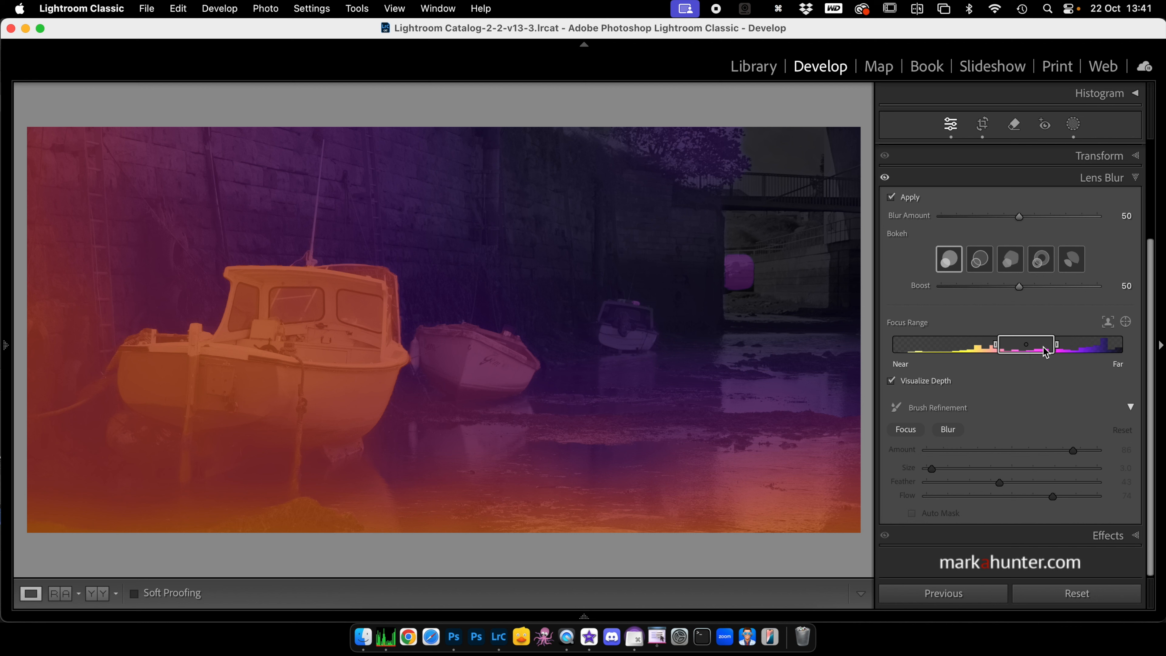
left_click_drag(1031, 353, 983, 345)
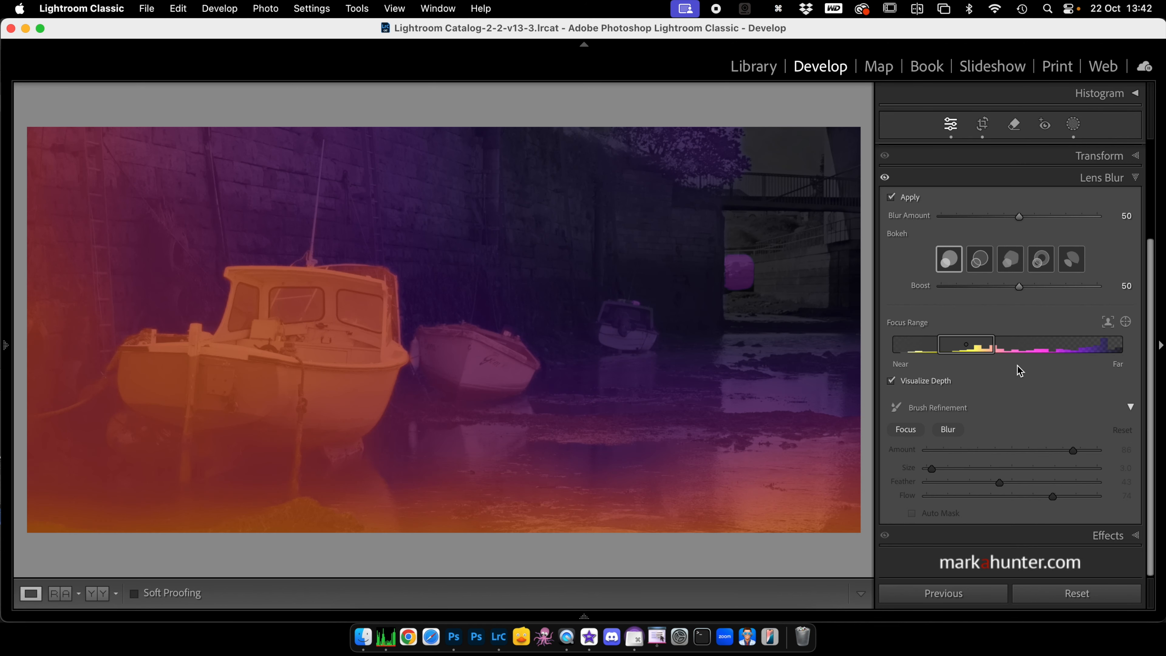
left_click_drag(982, 349, 932, 349)
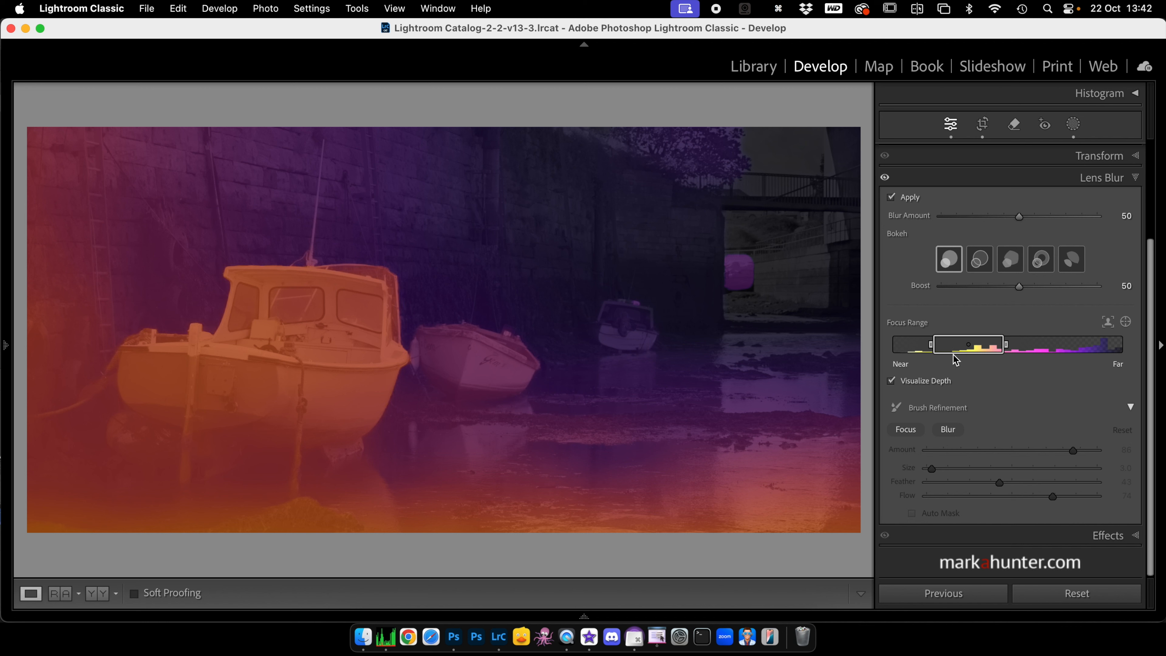
left_click(892, 382)
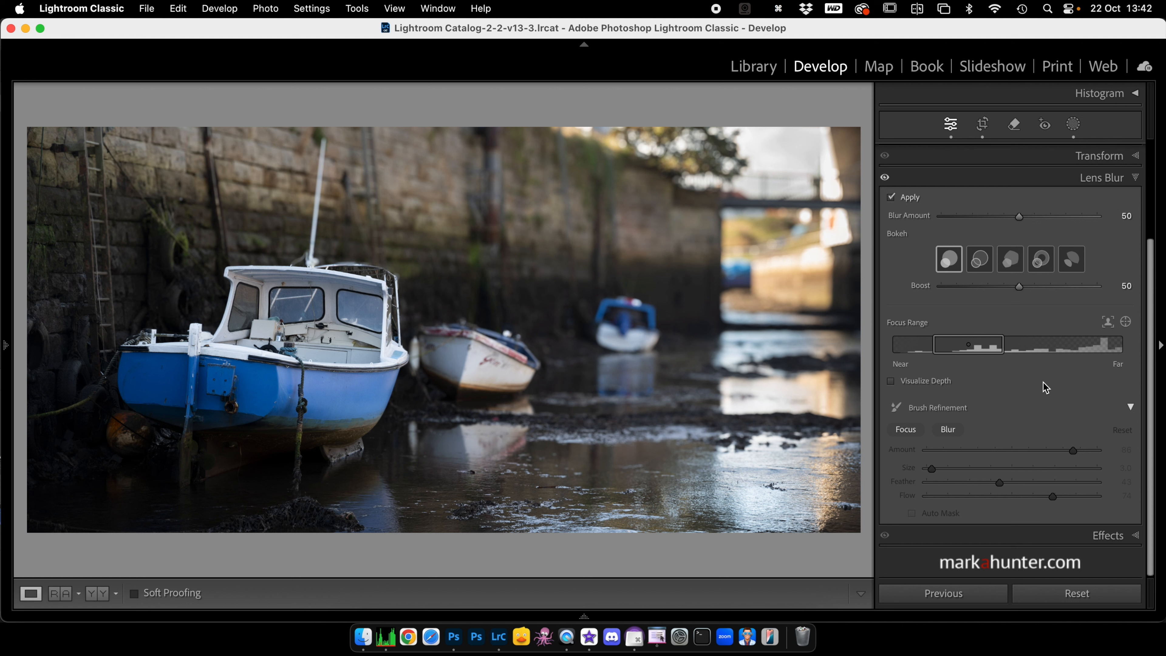
Try the focus range over the middle distance and slightly nearer to compare the boats' sharpness, and restore the automatic subject focus.
mouse_move(986, 349)
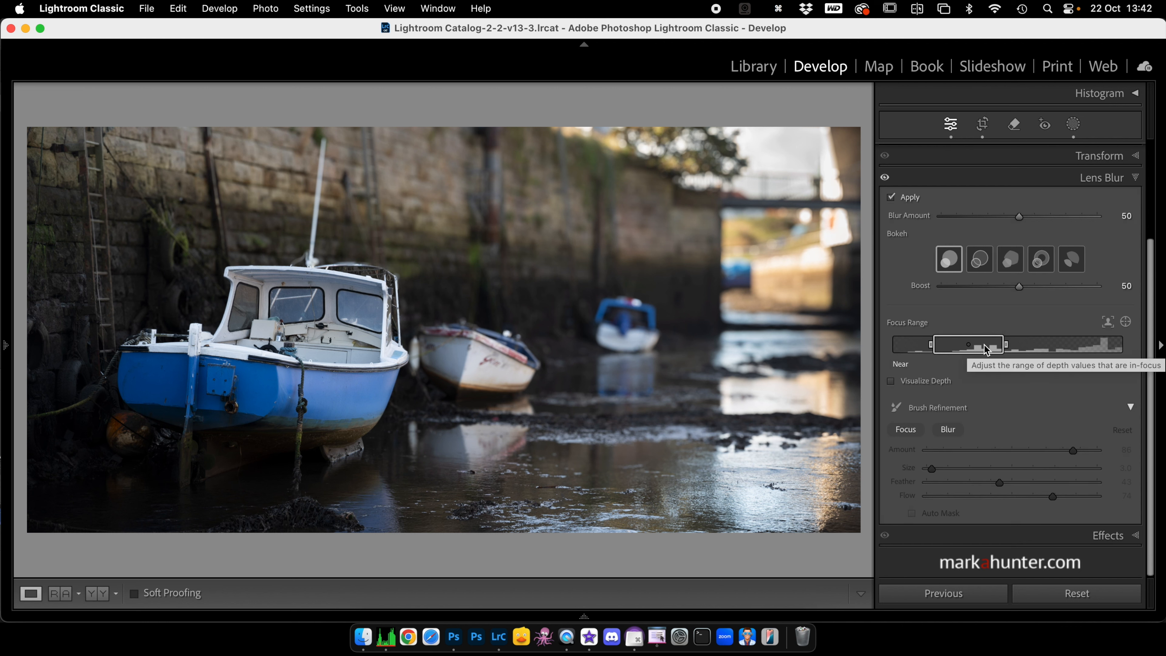
left_click_drag(987, 349, 1037, 349)
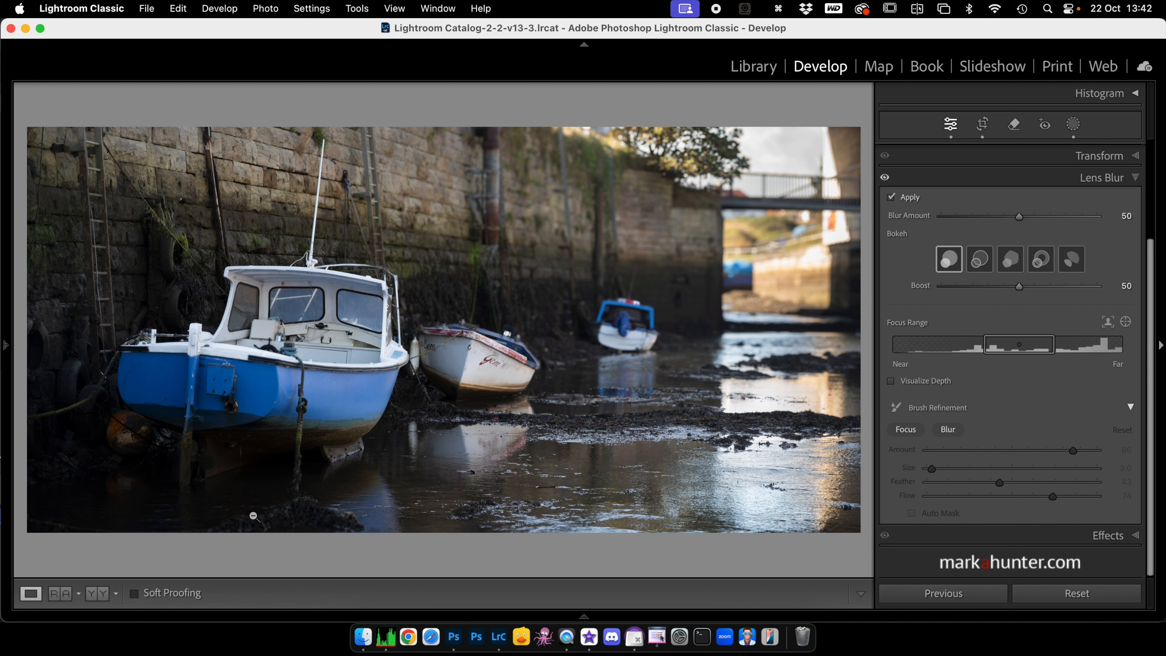
mouse_move(1006, 351)
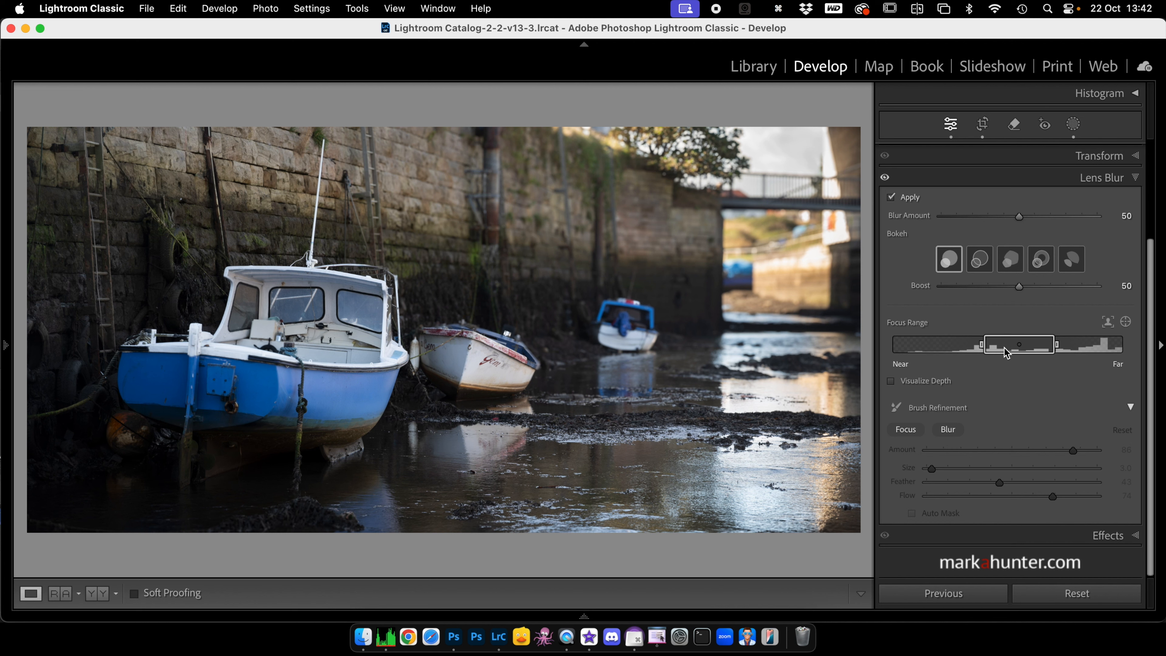
left_click_drag(1006, 352, 976, 352)
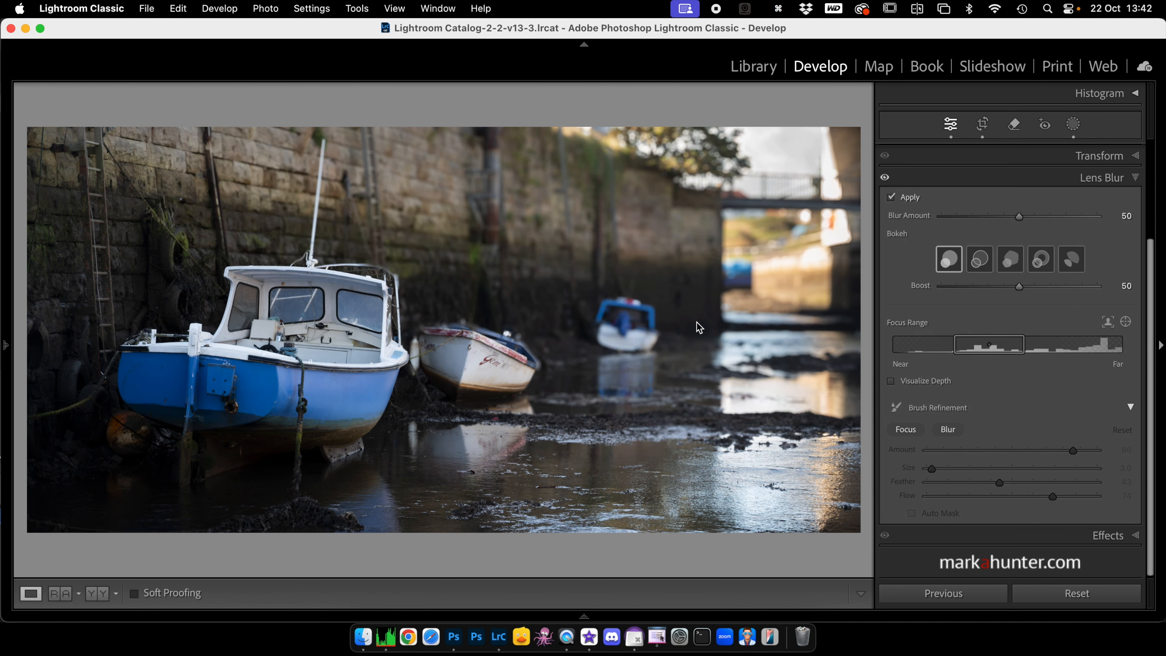
left_click(1108, 323)
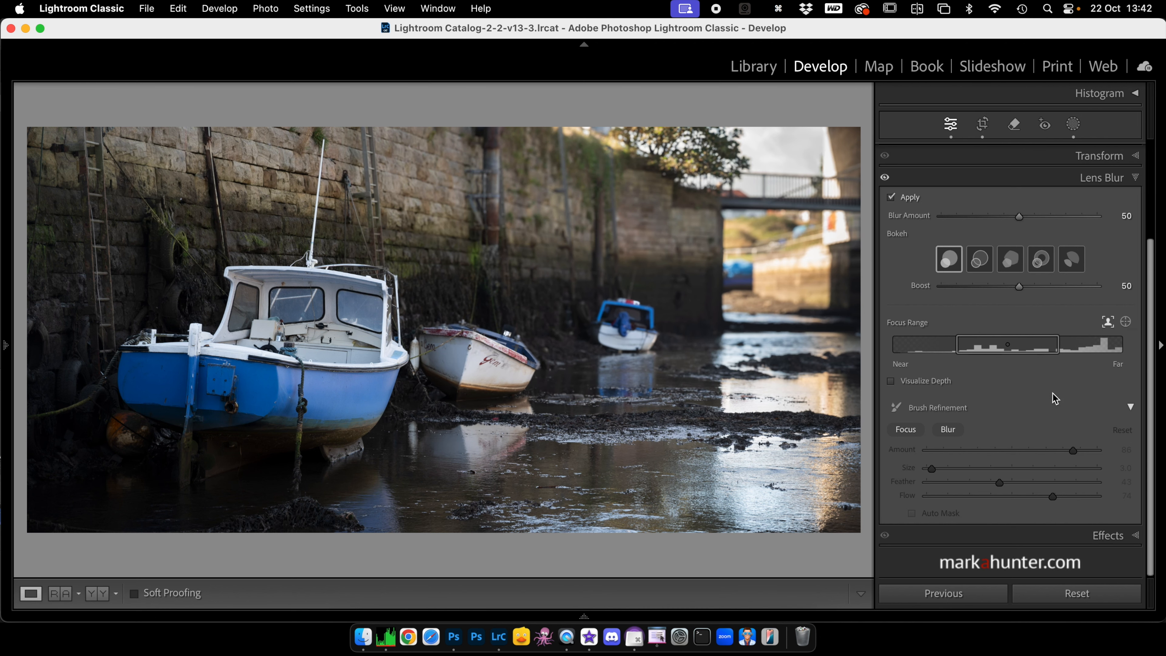
Try the focus range at the near end from 0 to 43, narrow it around the foreground, and return to subject focus.
left_click_drag(1045, 349, 992, 347)
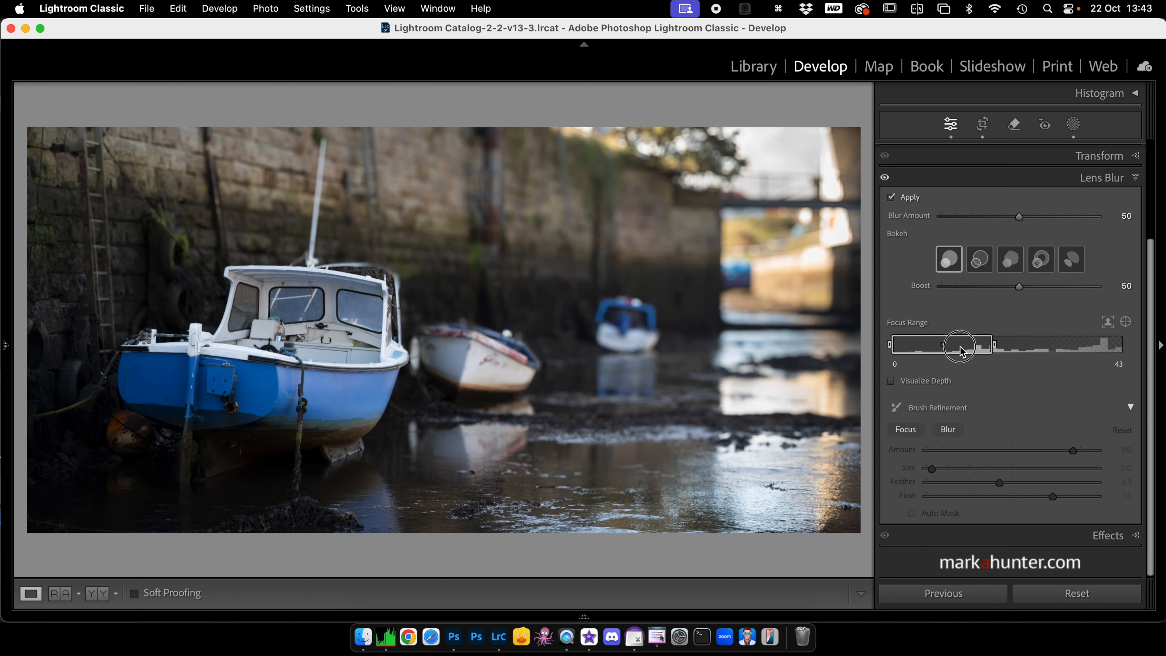
left_click_drag(891, 345, 923, 347)
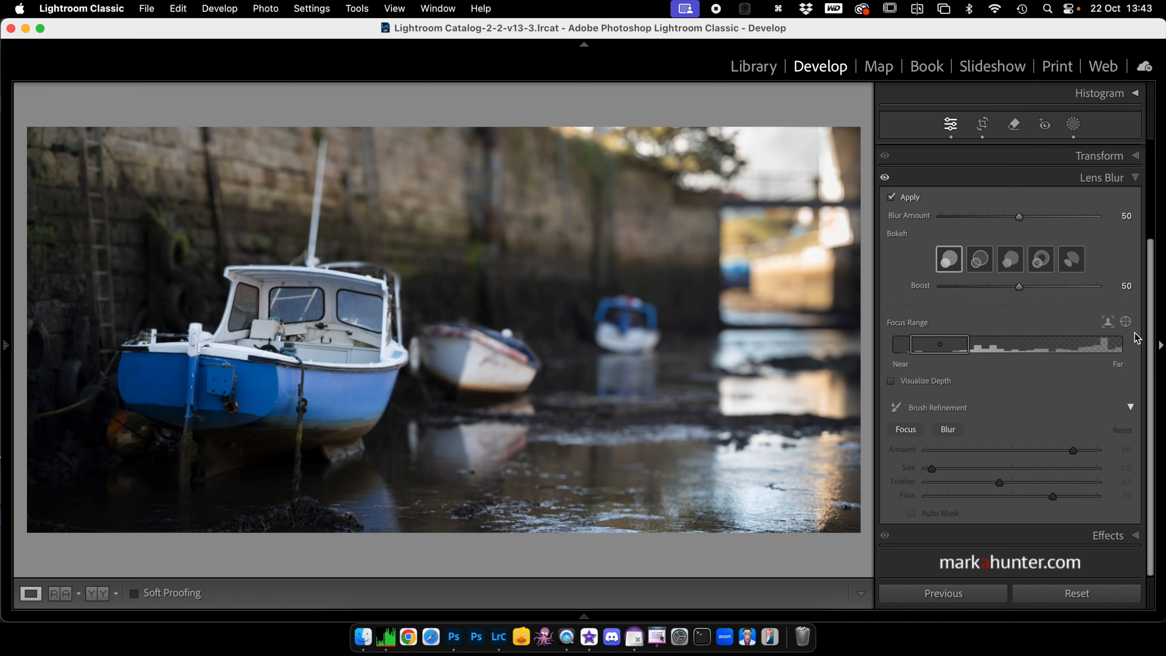
left_click(1109, 323)
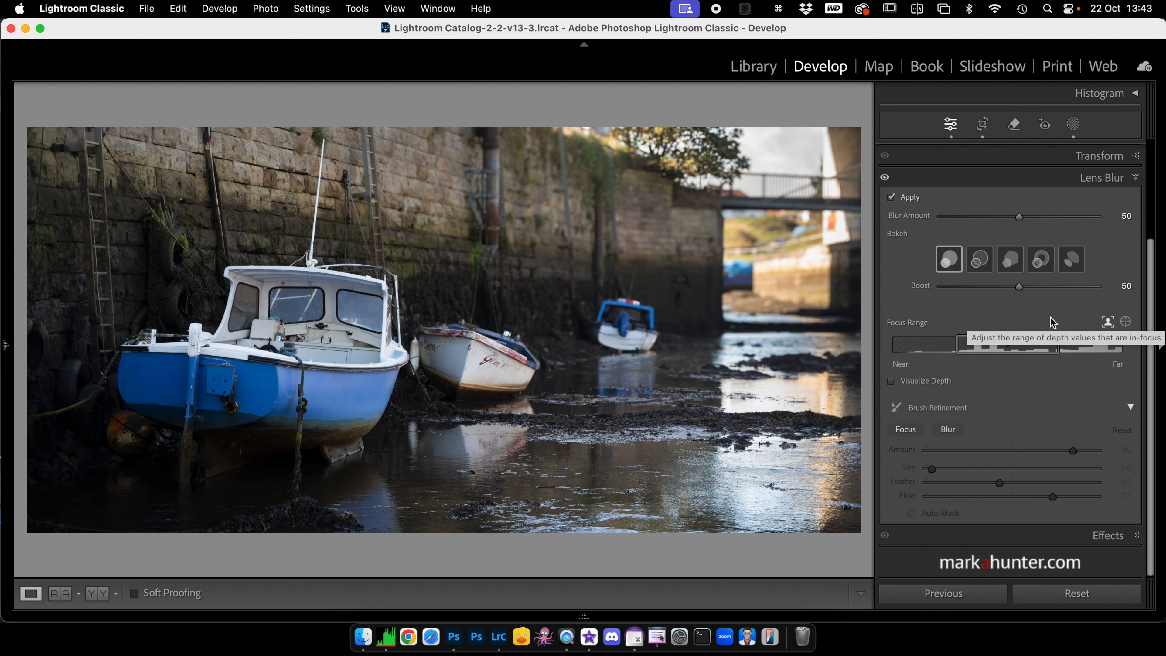
With Lens Blur switched off, preview a Select Subject mask on the boats, delete that mask and re-apply Lens Blur.
left_click(891, 197)
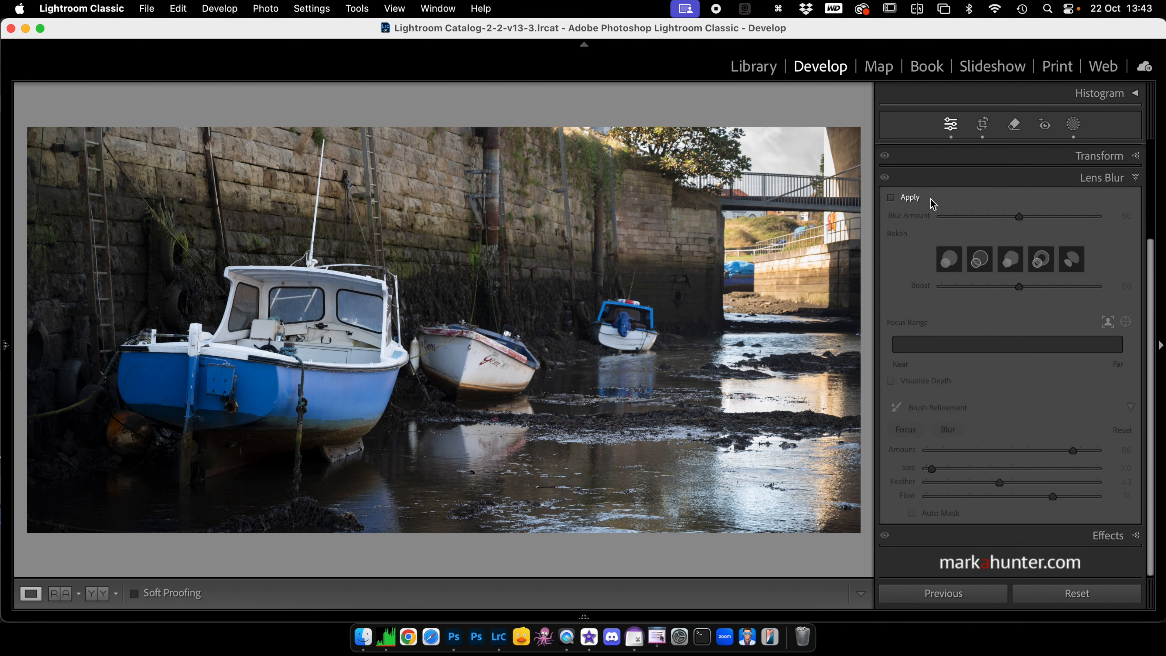
left_click(1074, 124)
left_click(741, 114)
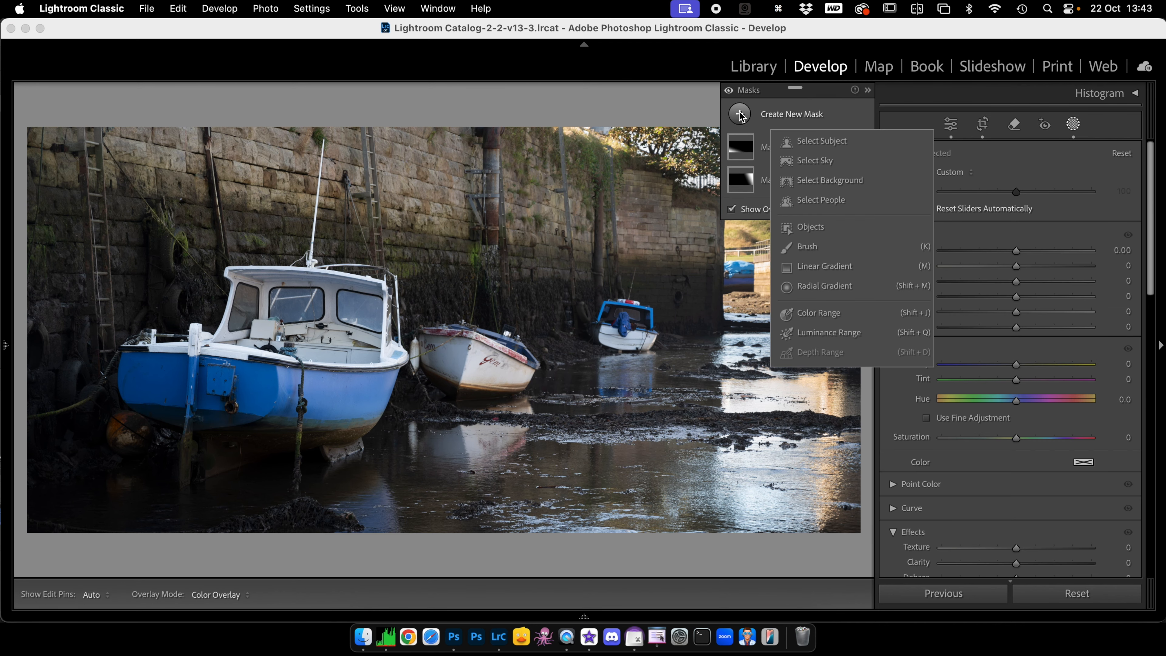
left_click(809, 143)
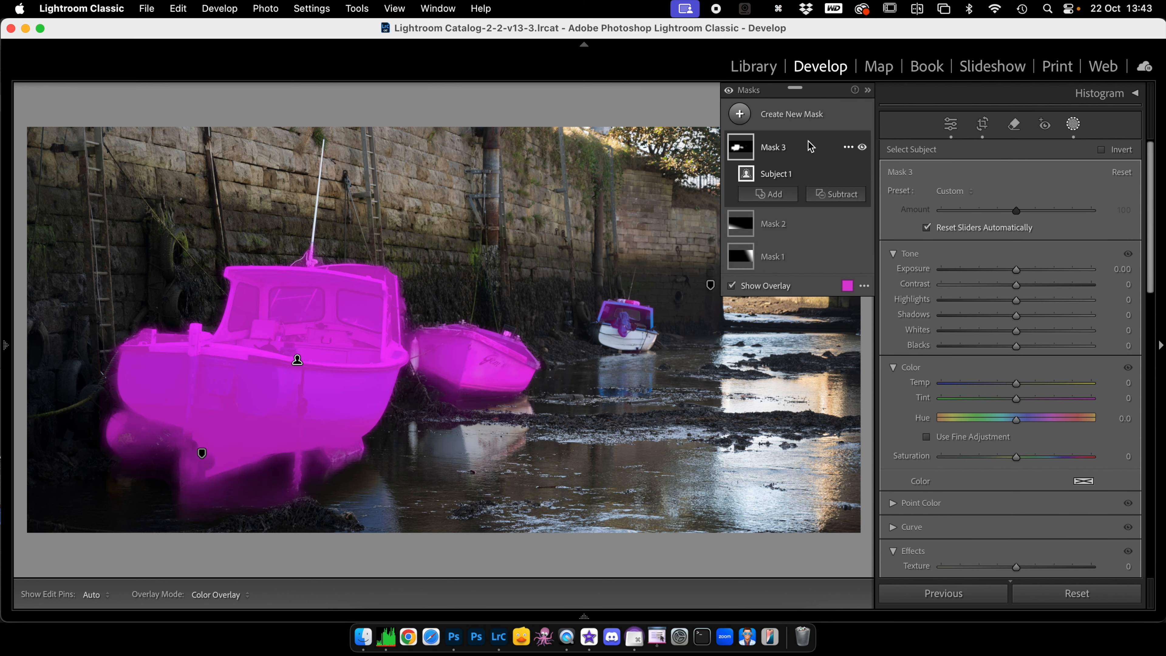
left_click(849, 150)
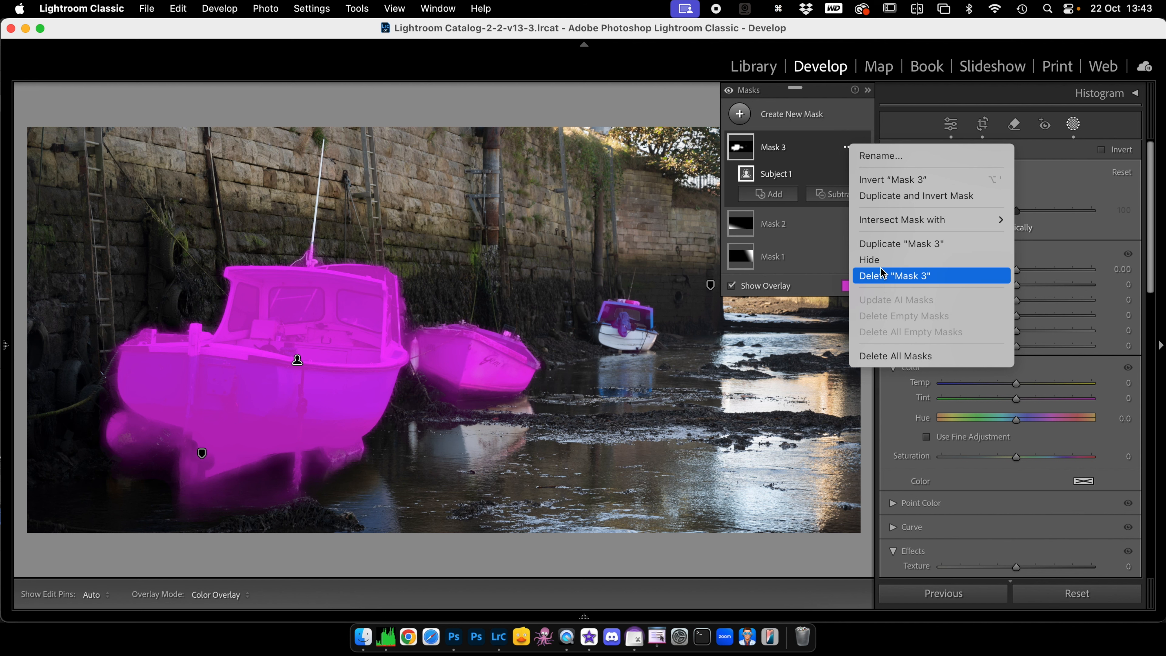
left_click(884, 277)
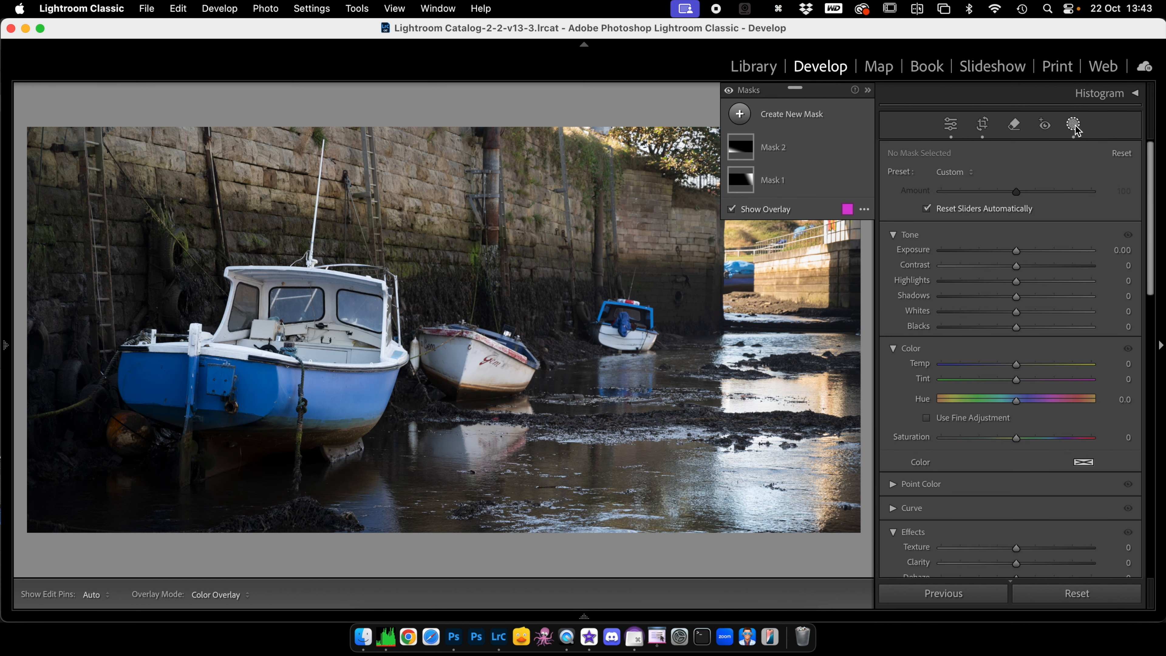
left_click(1074, 128)
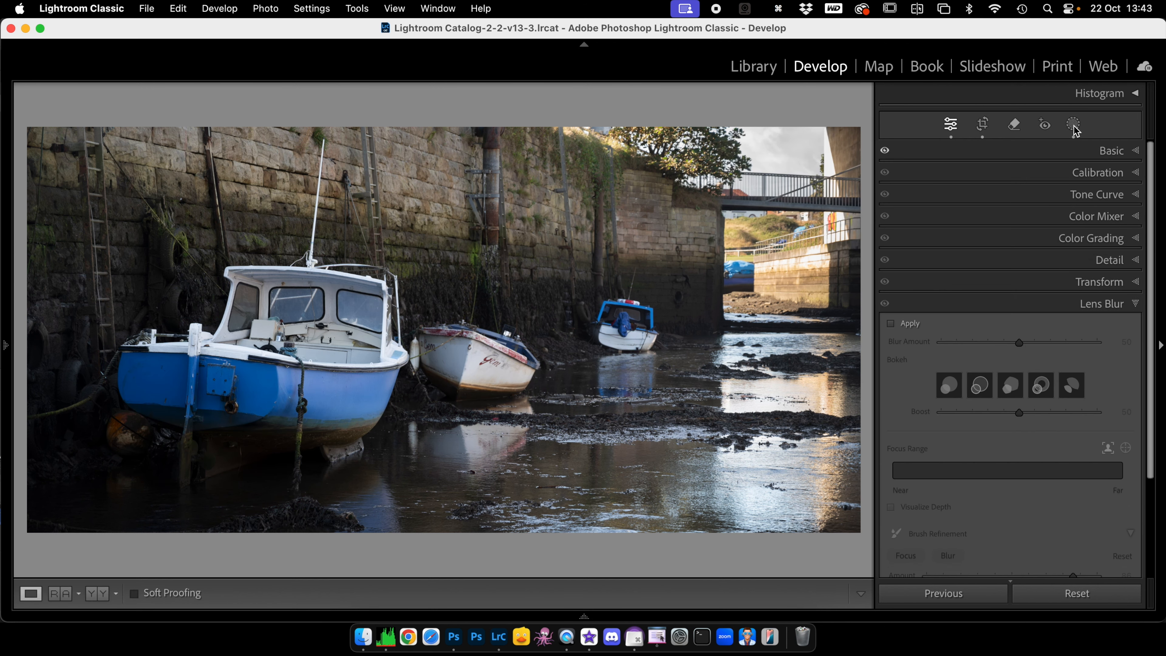
left_click(891, 323)
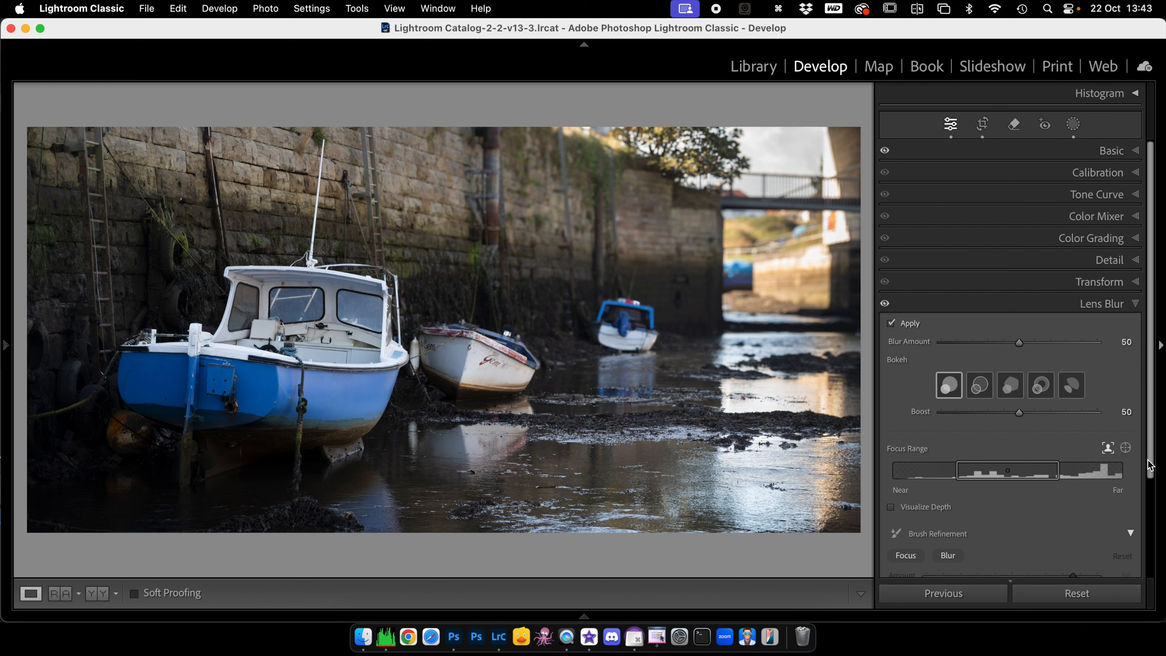
Try area focus by outlining the small far boat and the middle boat in the photo, and switch back to subject focus.
left_click(1126, 448)
mouse_move(580, 287)
left_mouse_down()
mouse_move(655, 323)
mouse_move(668, 369)
left_mouse_up()
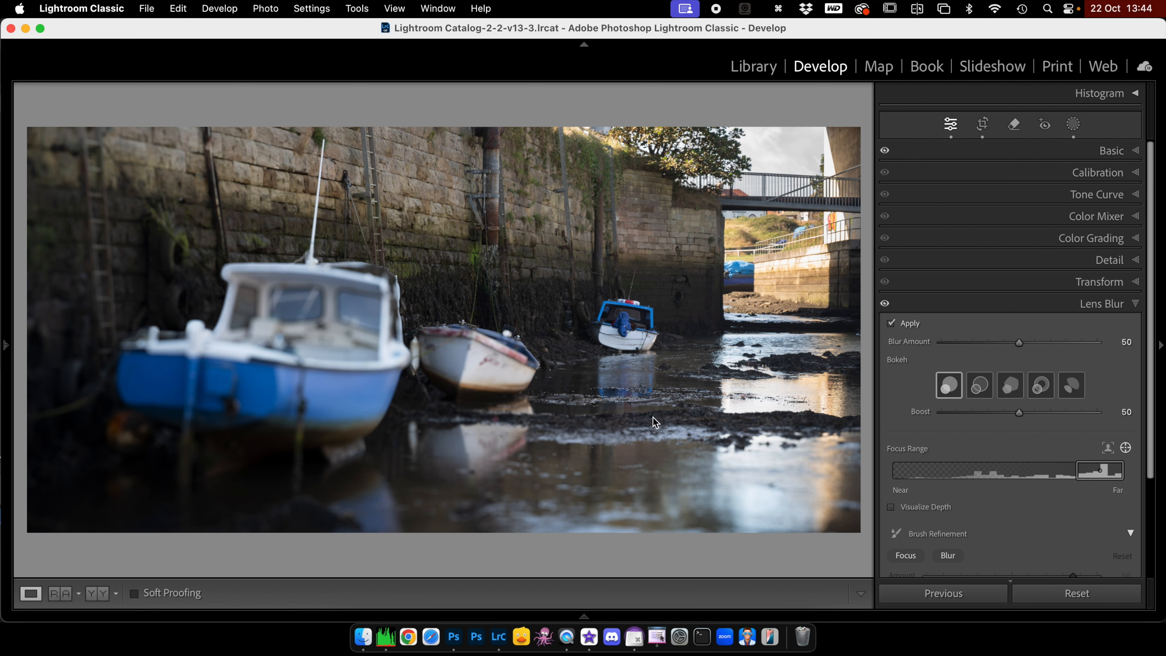
left_click_drag(548, 326, 399, 398)
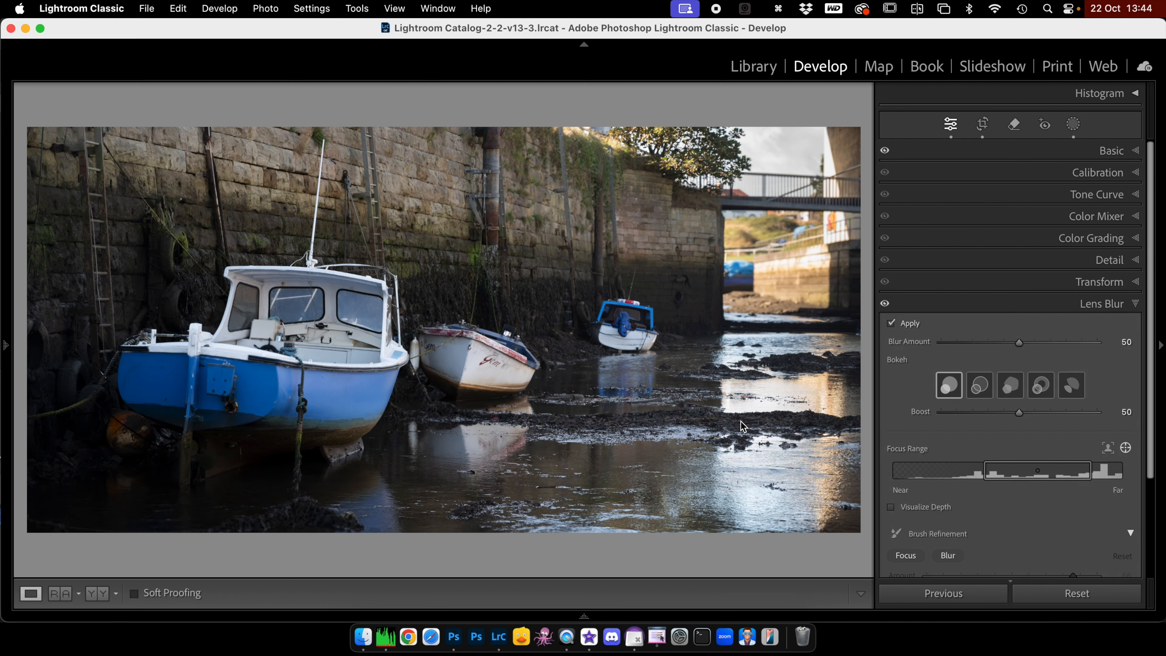
left_click(1108, 449)
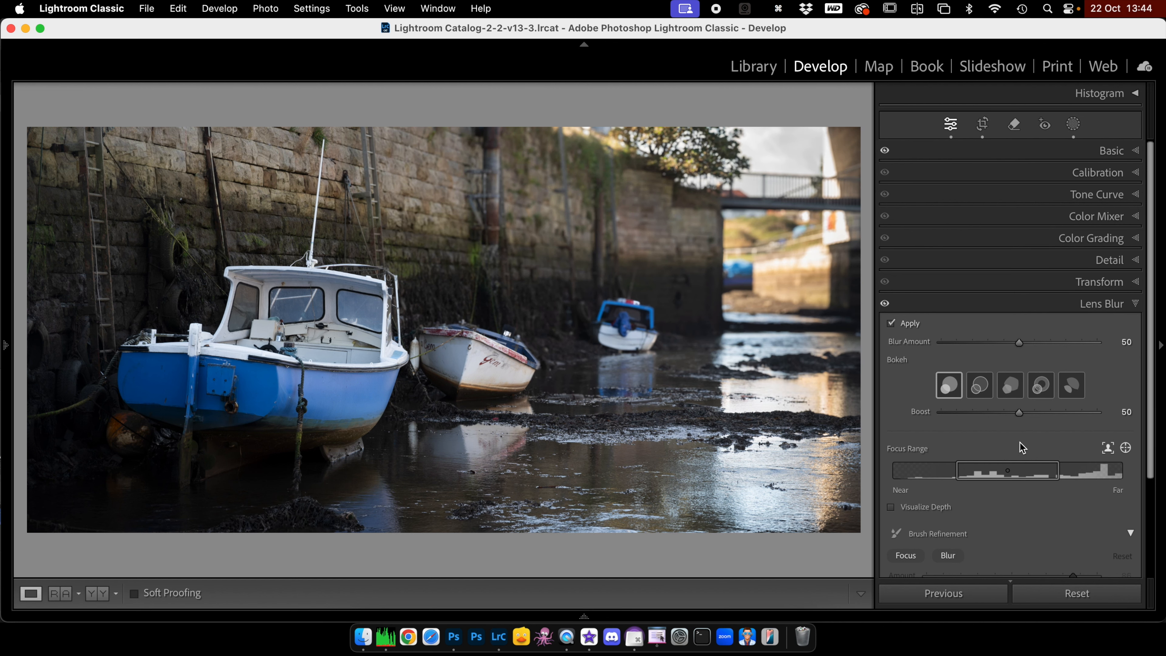
Shift the Lens Blur focus range to its nearest end around the blue boat and set Blur Amount to 61.
left_click_drag(1027, 474, 979, 478)
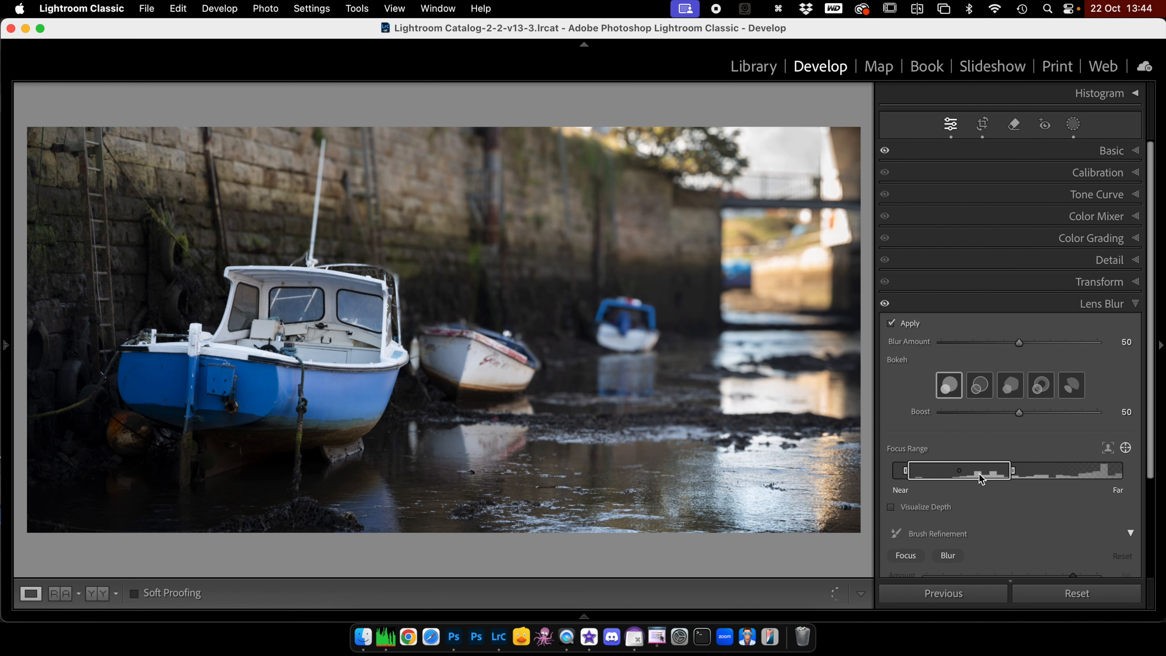
left_click_drag(979, 474, 956, 474)
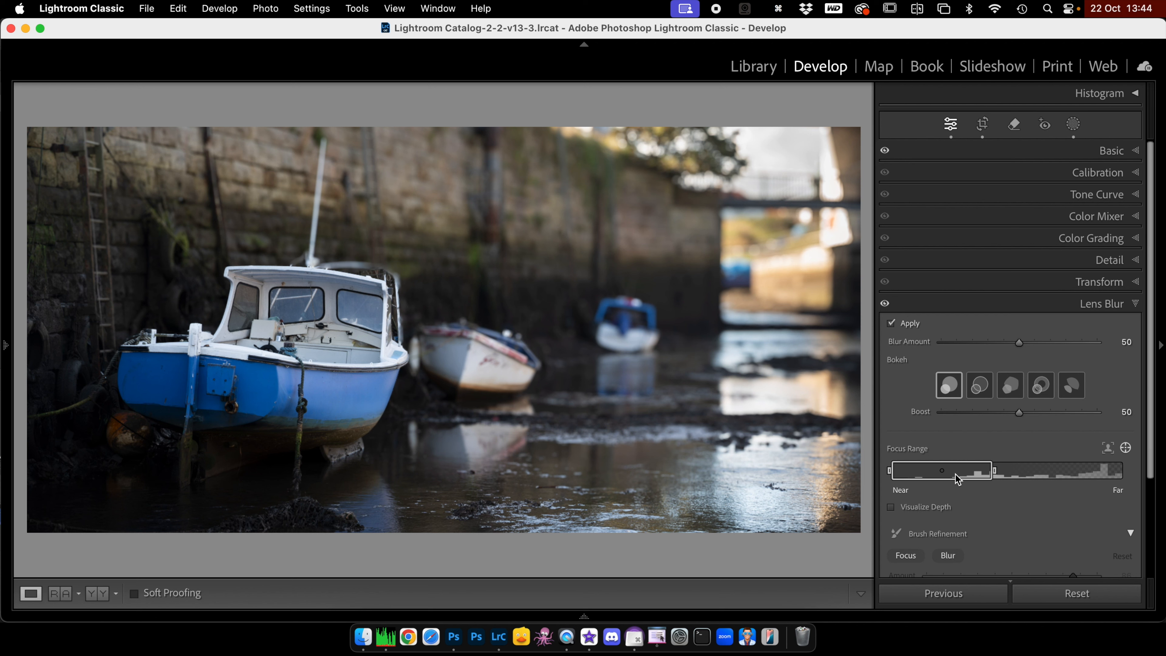
left_click_drag(1021, 343, 1039, 343)
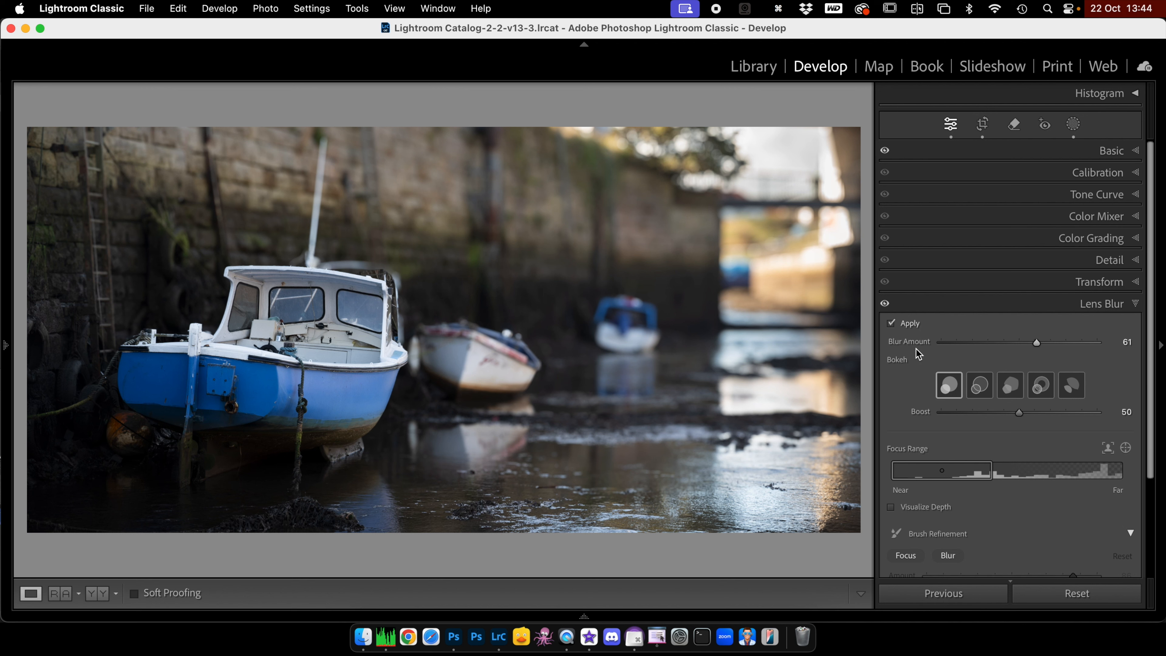
Paint along the blue boat's mast with the Lens Blur Focus refinement brush at size 4.0.
scroll(953, 497, "down", 5)
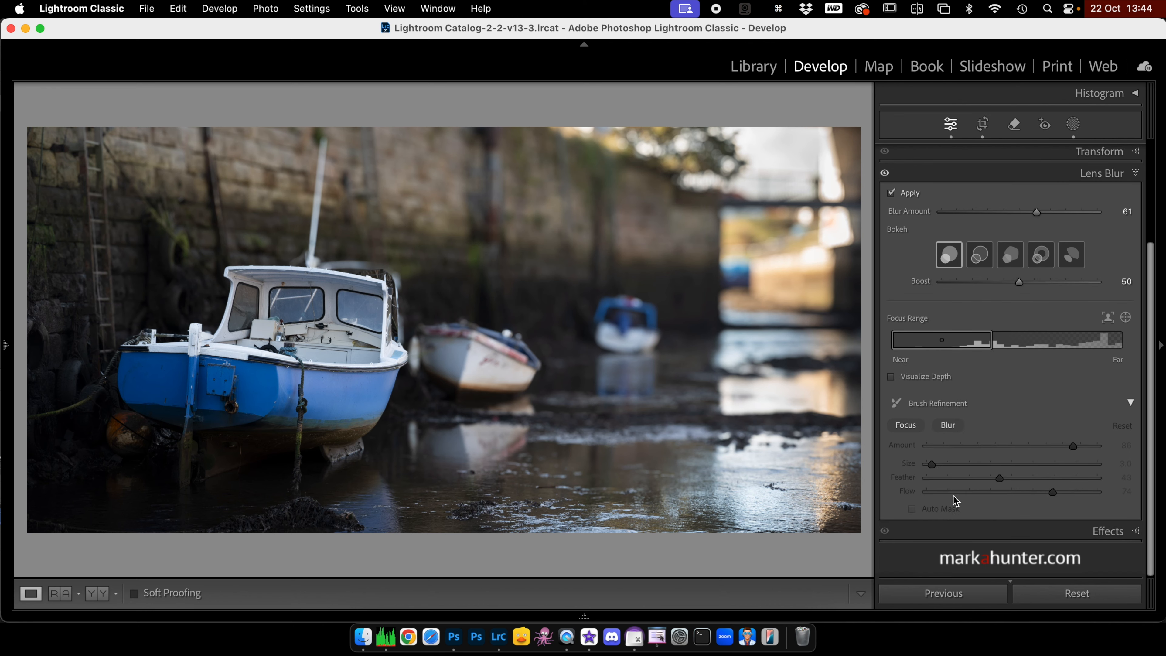
left_click(907, 431)
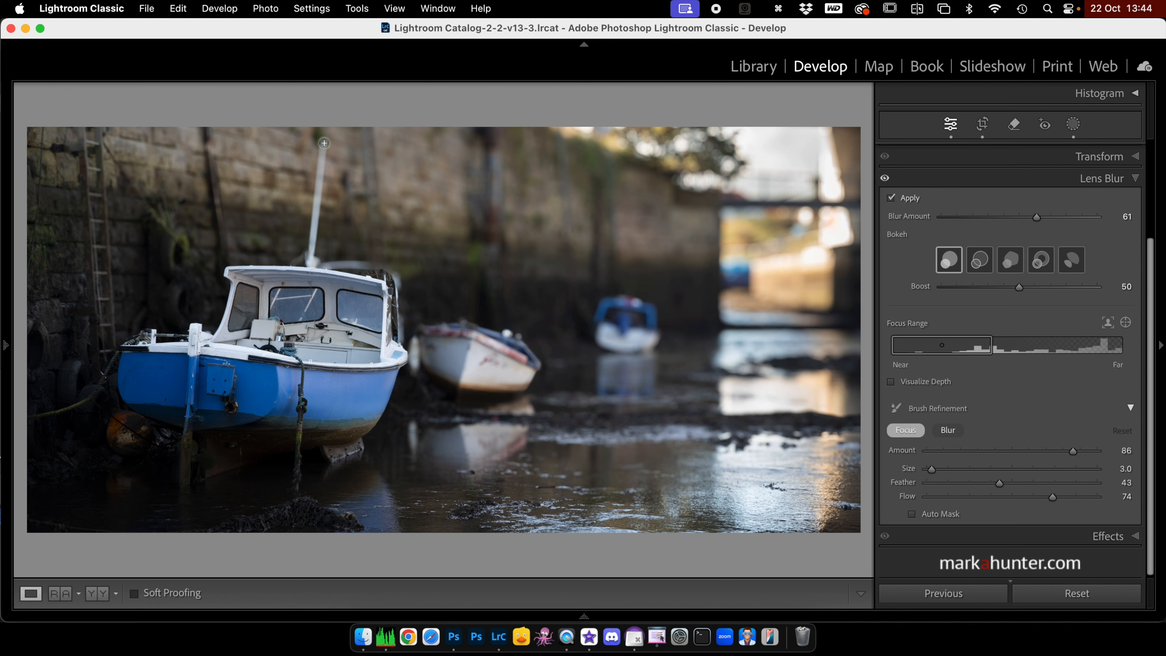
key("]")
left_click_drag(325, 142, 310, 259)
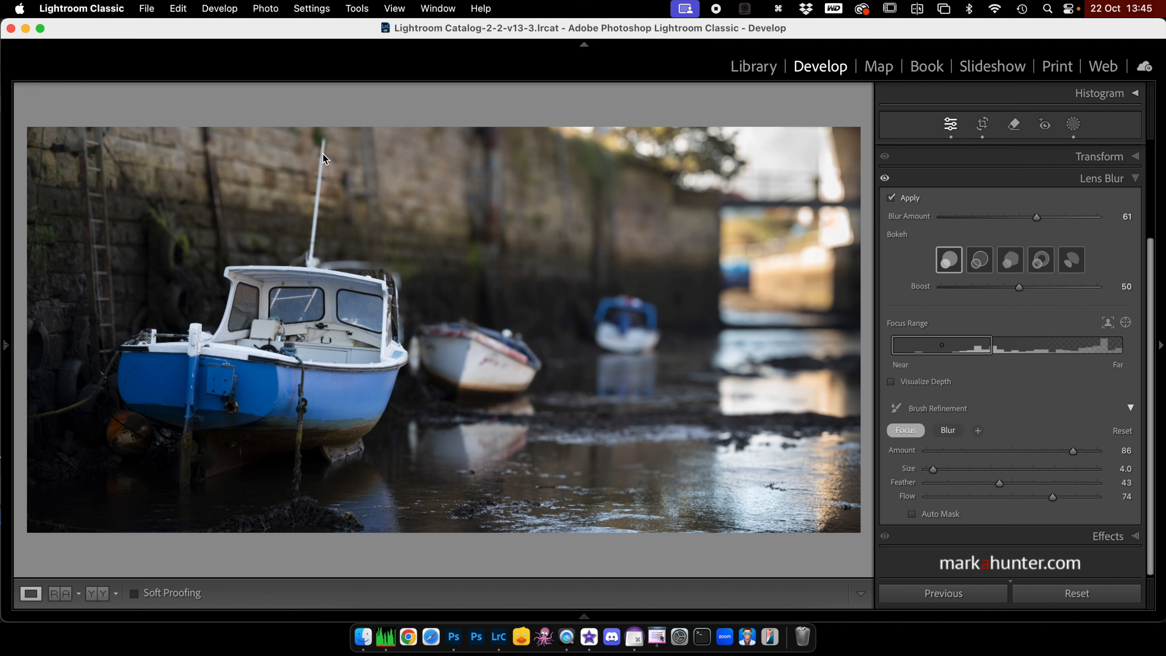
Try a new brush mask with Exposure 2.02 and a straight stroke across the harbour wall, and delete that mask.
left_click(1074, 125)
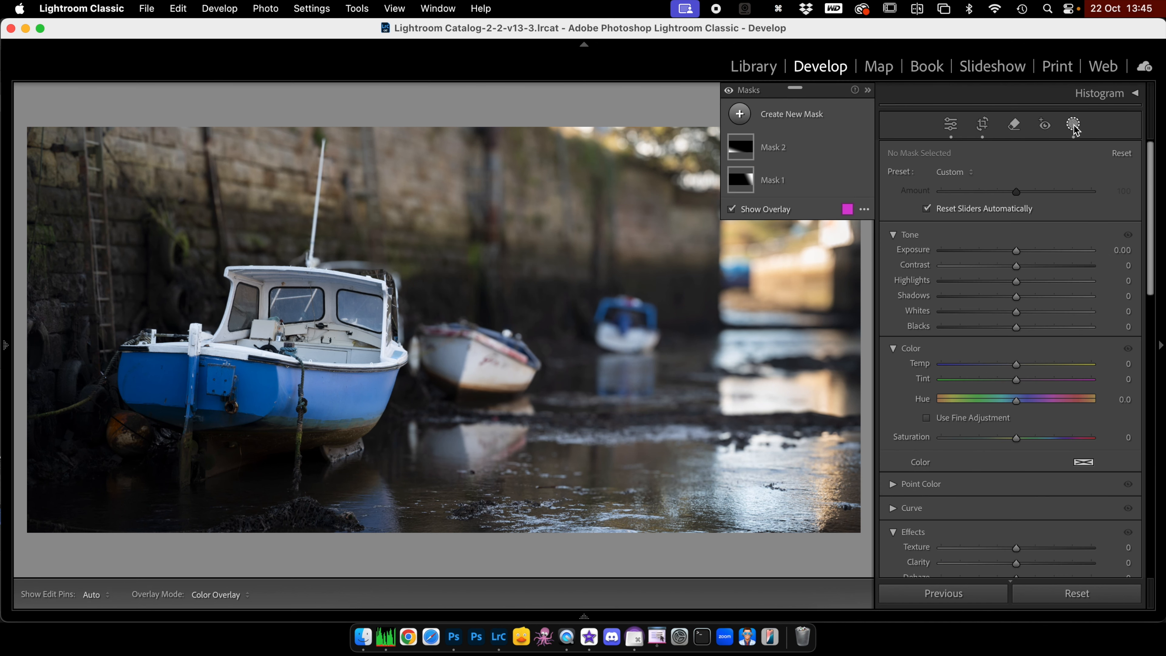
left_click(784, 121)
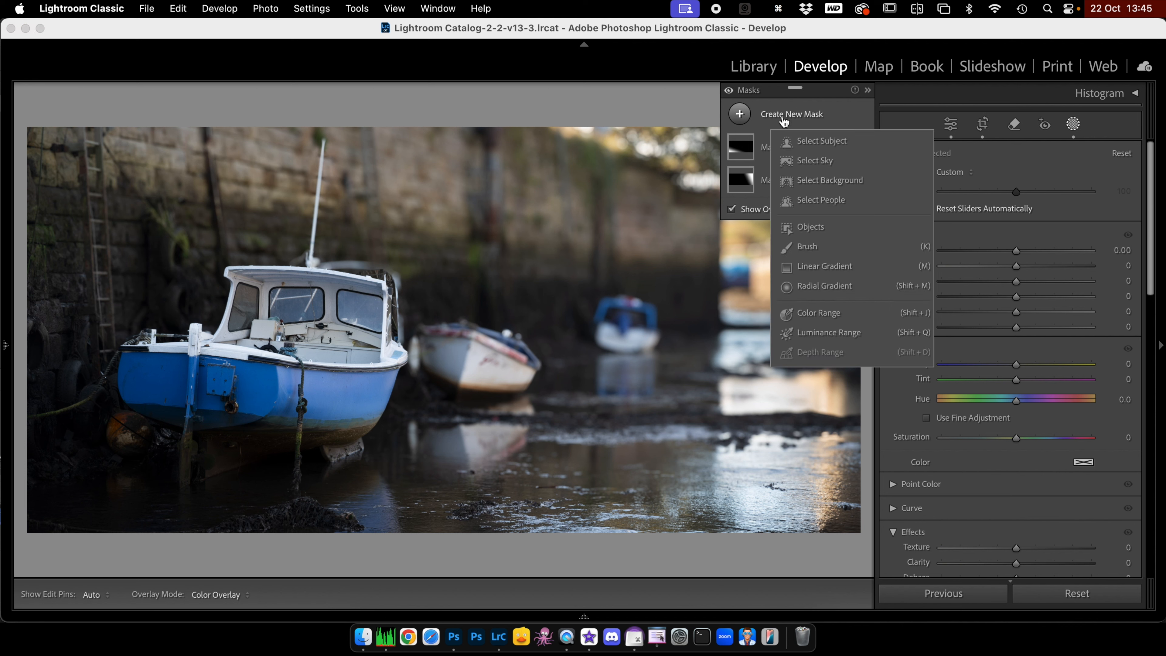
left_click(822, 254)
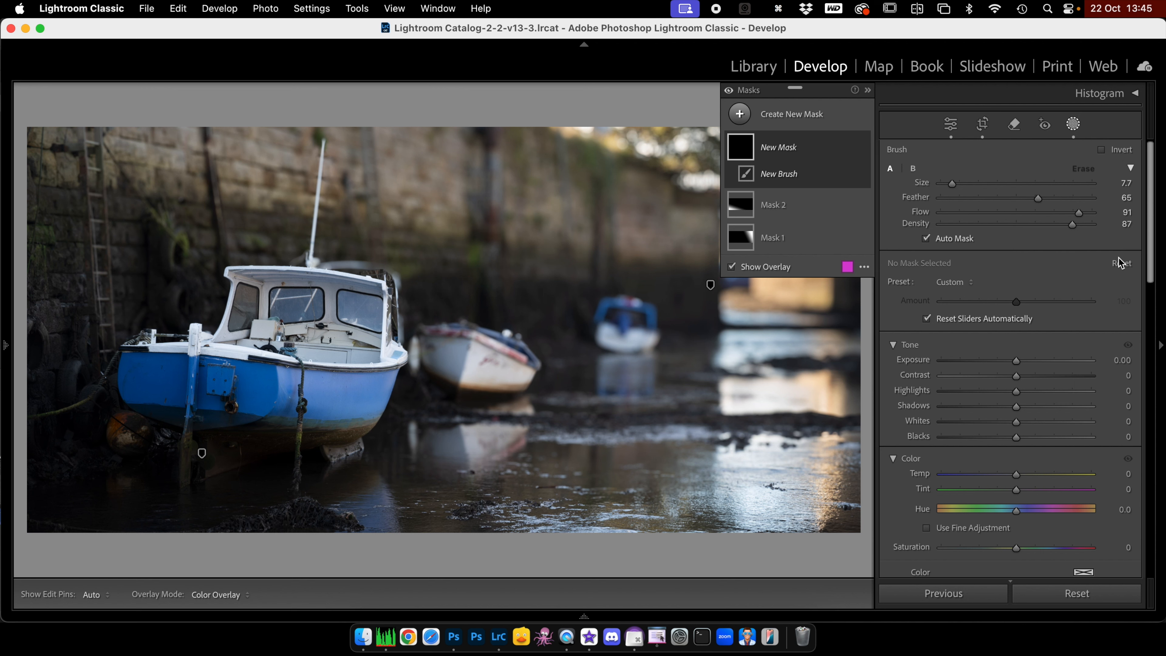
left_click(1017, 361)
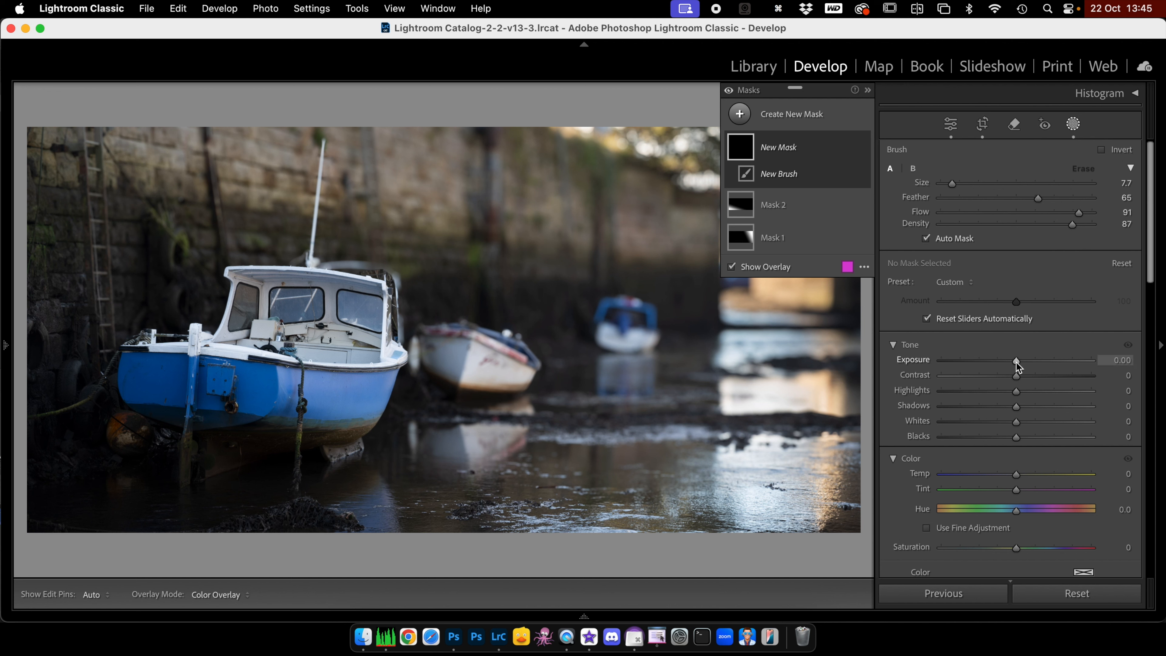
left_click_drag(1016, 363, 1054, 362)
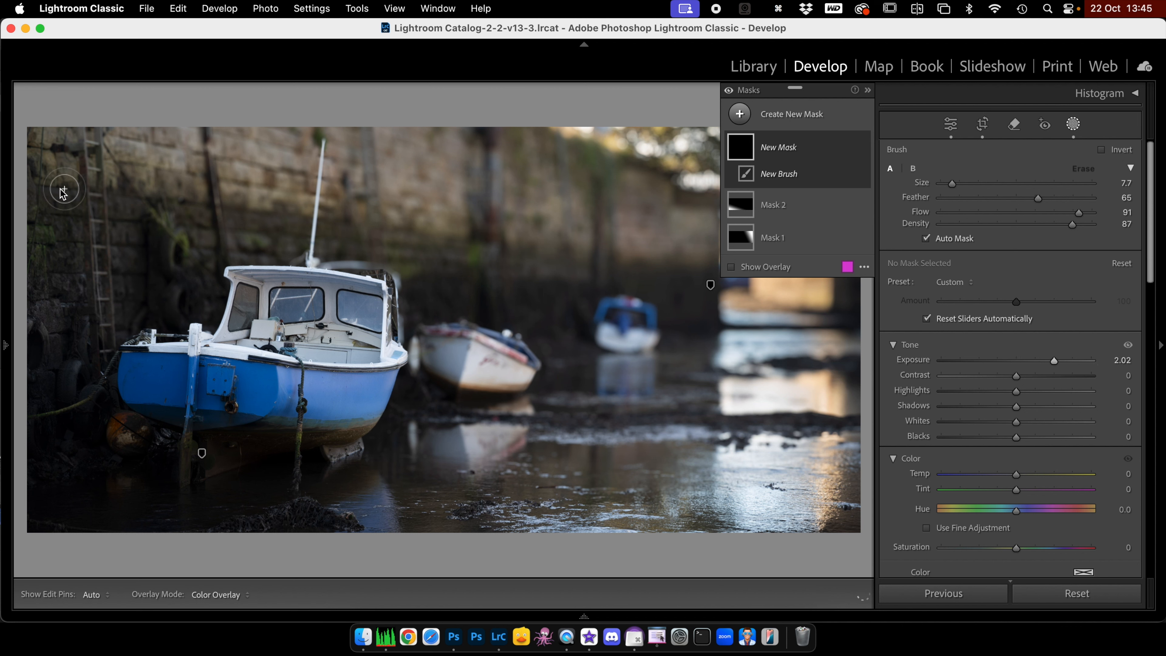
left_click(36, 185)
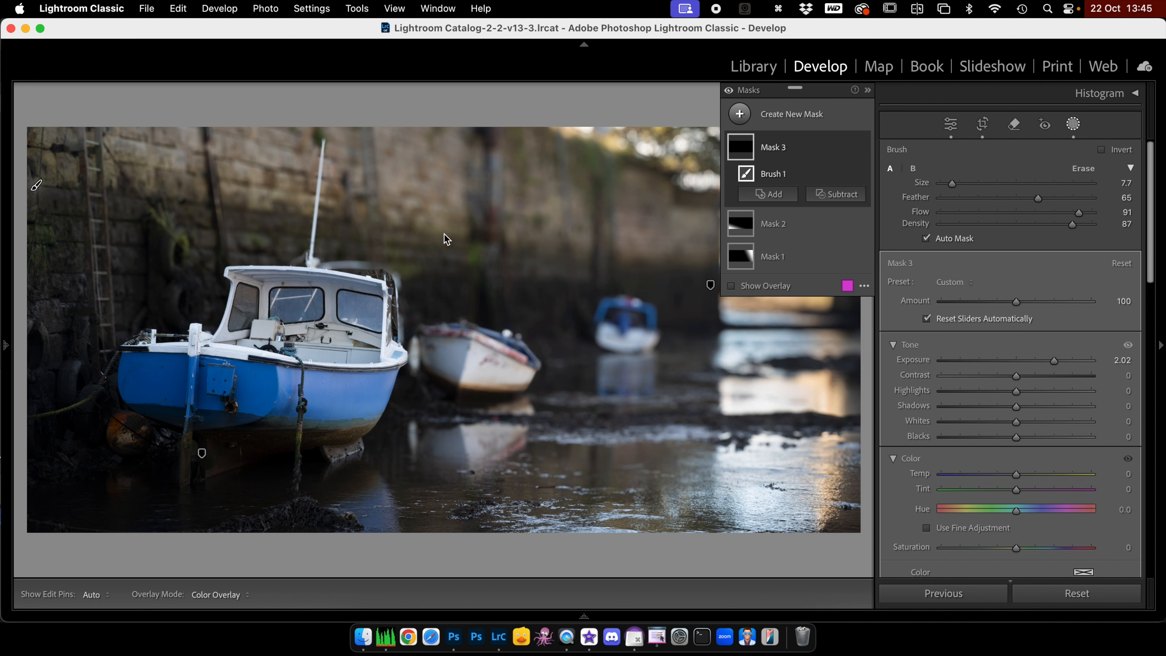
left_click(702, 262, "shift")
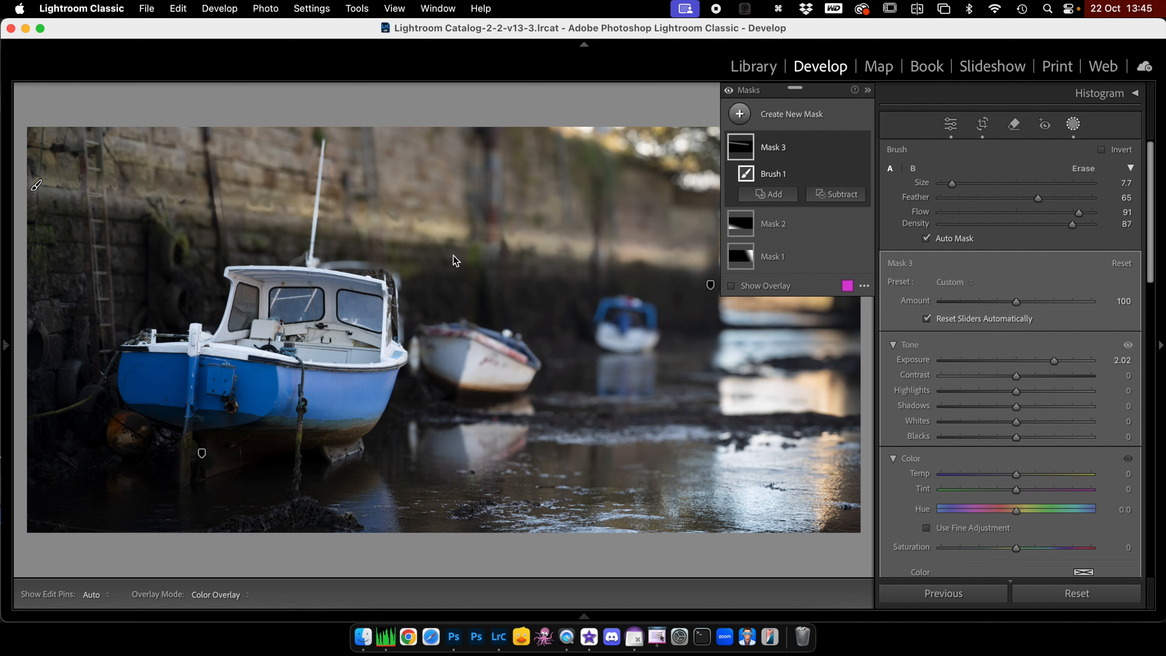
left_click(847, 148)
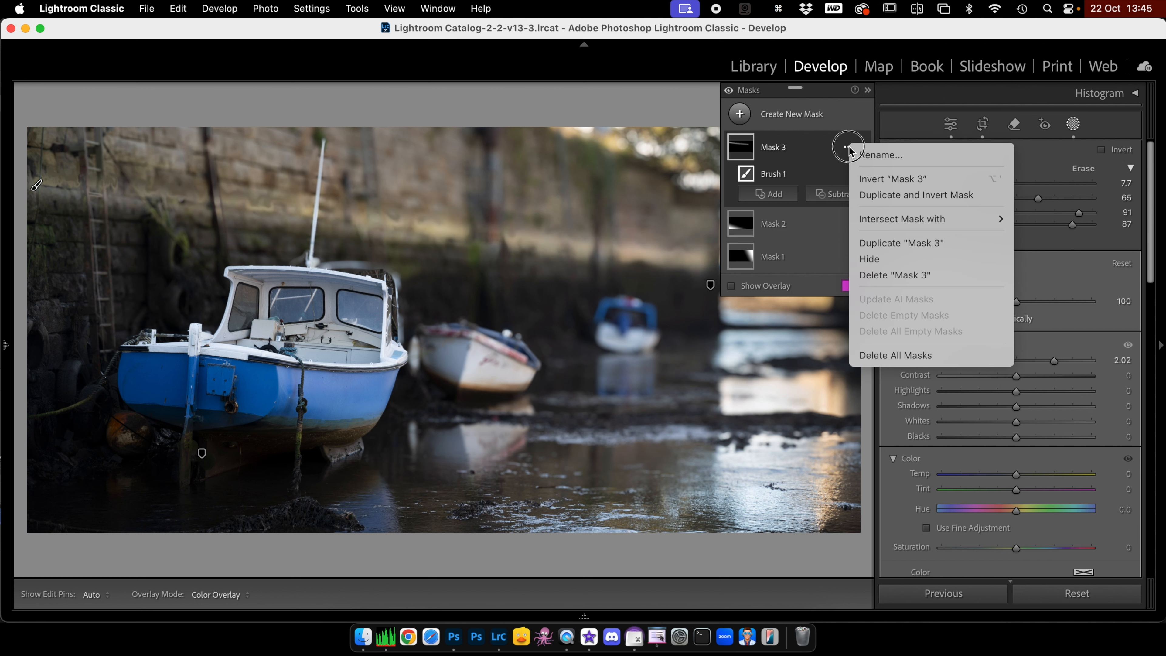
left_click(896, 275)
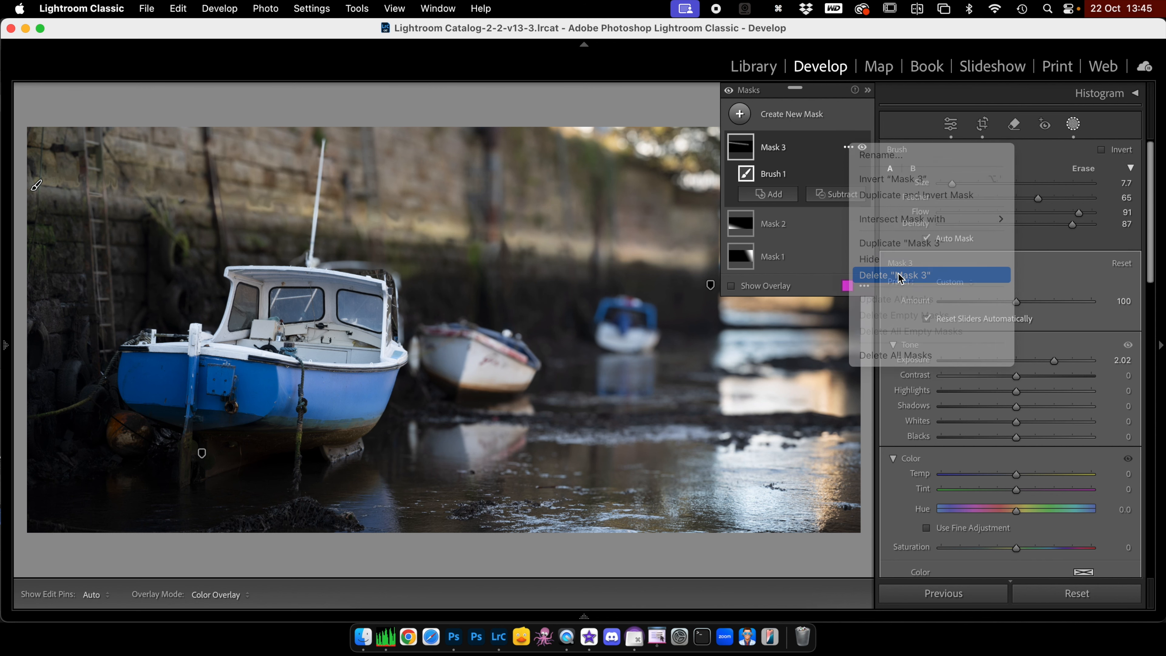
left_click(1073, 124)
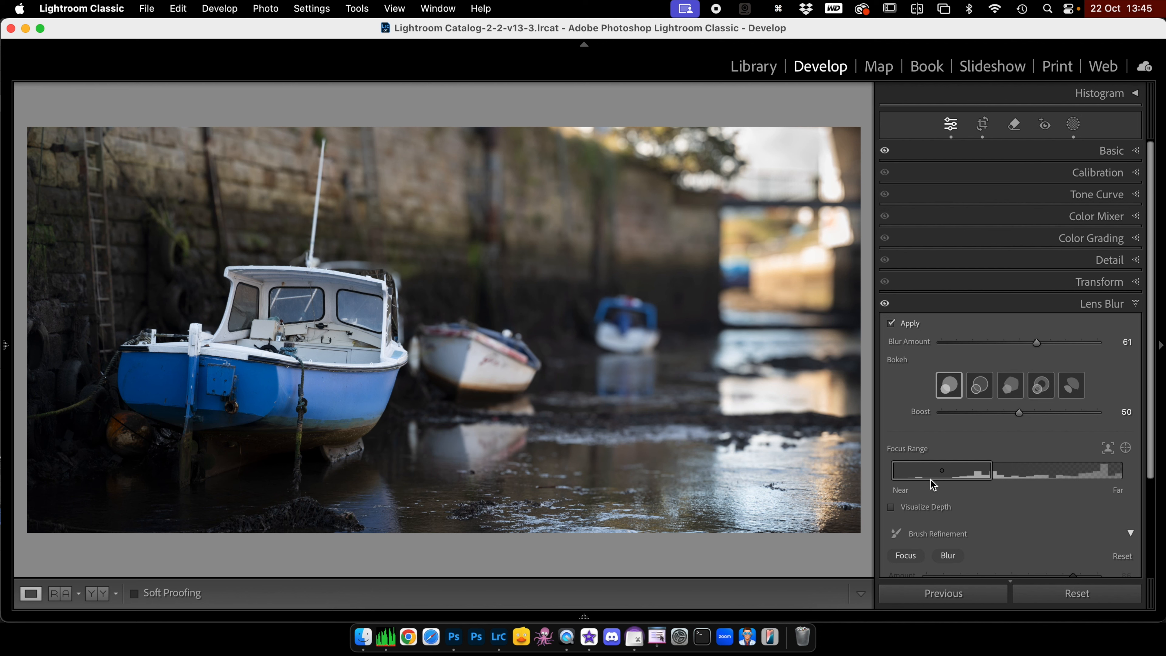
Refine focus by brushing the rear edge of the blue boat's cabin at size 4.0 and its mast at size 2.0.
mouse_move(954, 476)
left_click(907, 556)
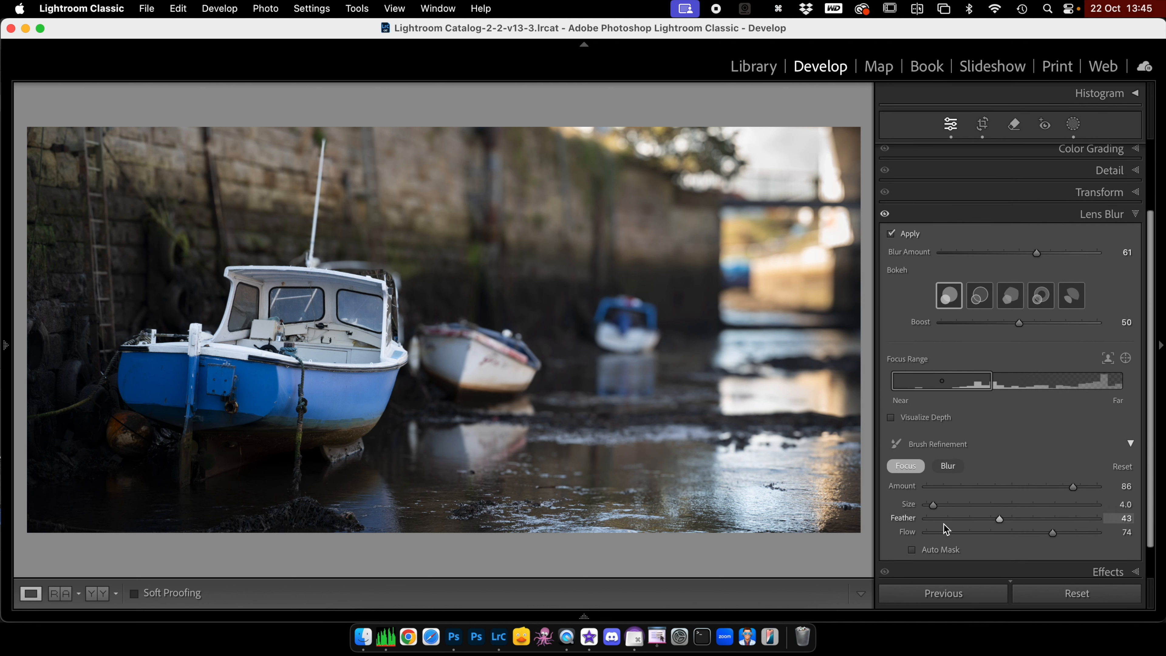
mouse_move(324, 266)
left_mouse_down()
mouse_move(384, 271)
mouse_move(399, 342)
left_mouse_up()
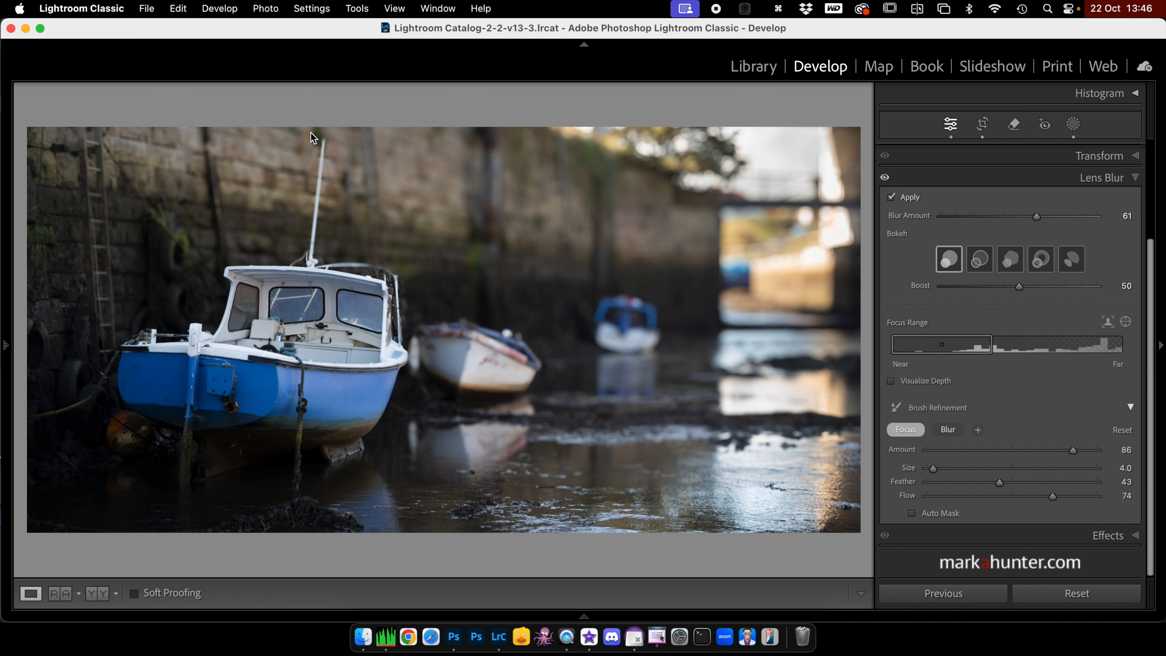
key("bracketleft")
key("bracketleft")
left_click_drag(320, 180, 309, 279)
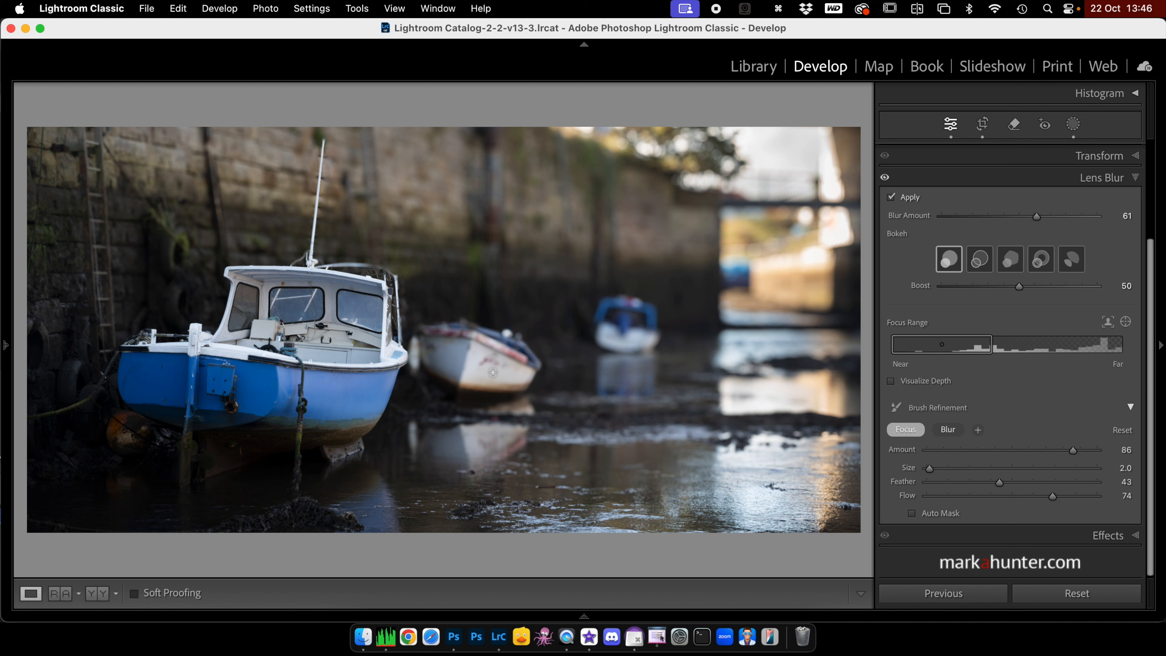
Paint focus over the white middle boat and its reflection with the refinement brush at size 6.0.
key("bracketright")
key("bracketright")
key("bracketright")
key("bracketright")
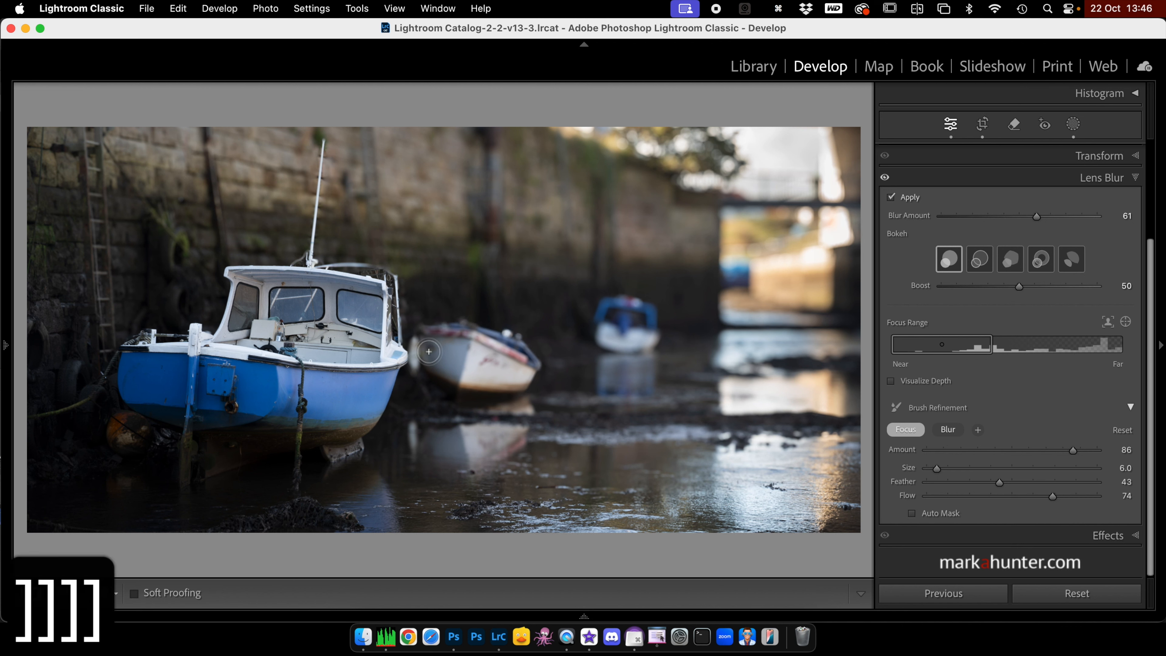
mouse_move(423, 348)
left_mouse_down()
mouse_move(531, 379)
mouse_move(454, 377)
mouse_move(476, 346)
mouse_move(440, 339)
mouse_move(484, 340)
mouse_move(527, 376)
mouse_move(469, 380)
mouse_move(497, 378)
mouse_move(403, 358)
left_mouse_up()
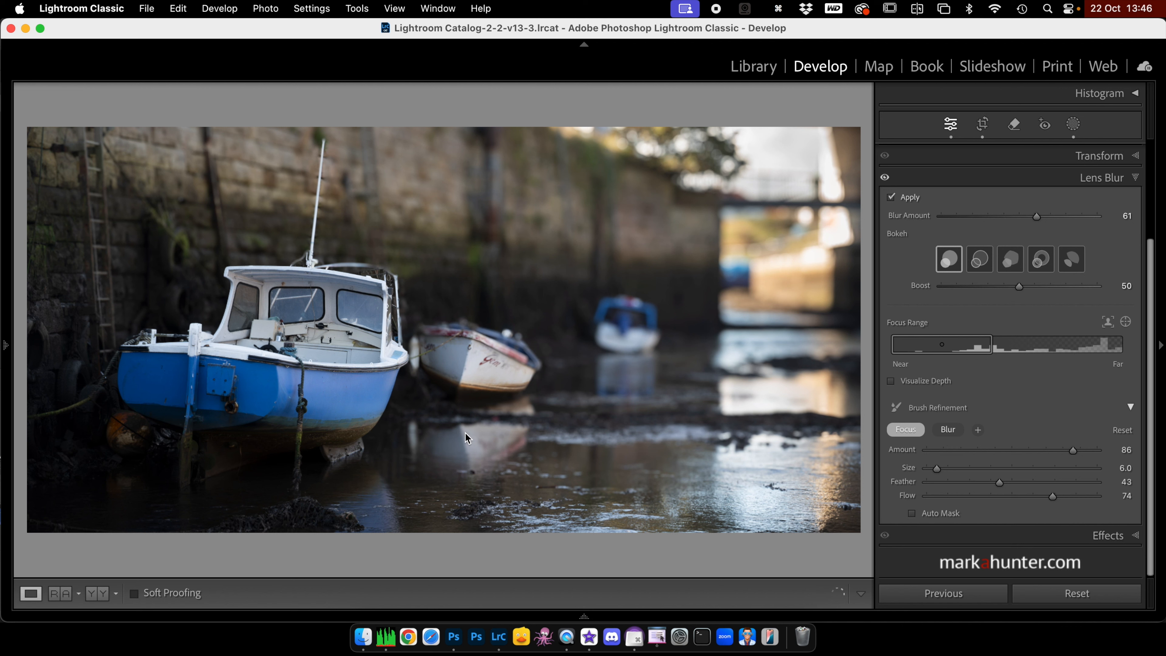
mouse_move(474, 457)
left_mouse_down()
mouse_move(508, 430)
mouse_move(465, 459)
mouse_move(432, 437)
mouse_move(499, 430)
left_mouse_up()
mouse_move(415, 343)
left_mouse_down()
mouse_move(418, 354)
mouse_move(416, 333)
mouse_move(418, 344)
left_mouse_up()
left_click_drag(515, 369, 496, 368)
Paint blur onto the brick wall beside the mast with the Blur refinement brush at Amount 143 and size 3.0.
key("super+equal")
key("super+equal")
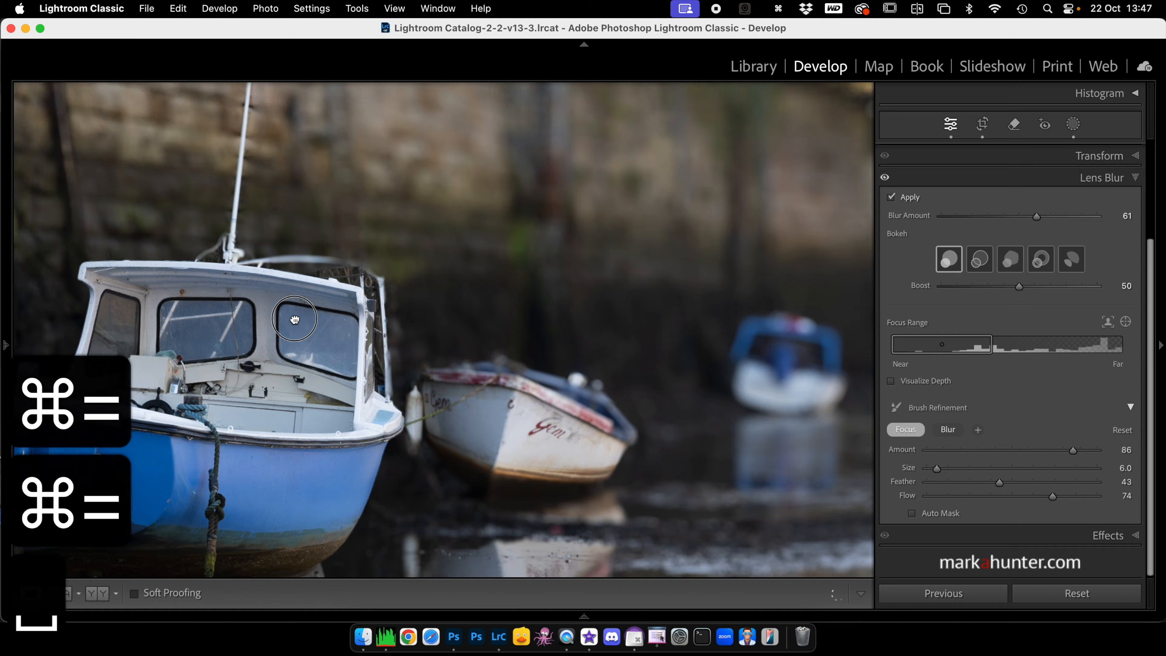
left_click_drag(295, 319, 442, 466)
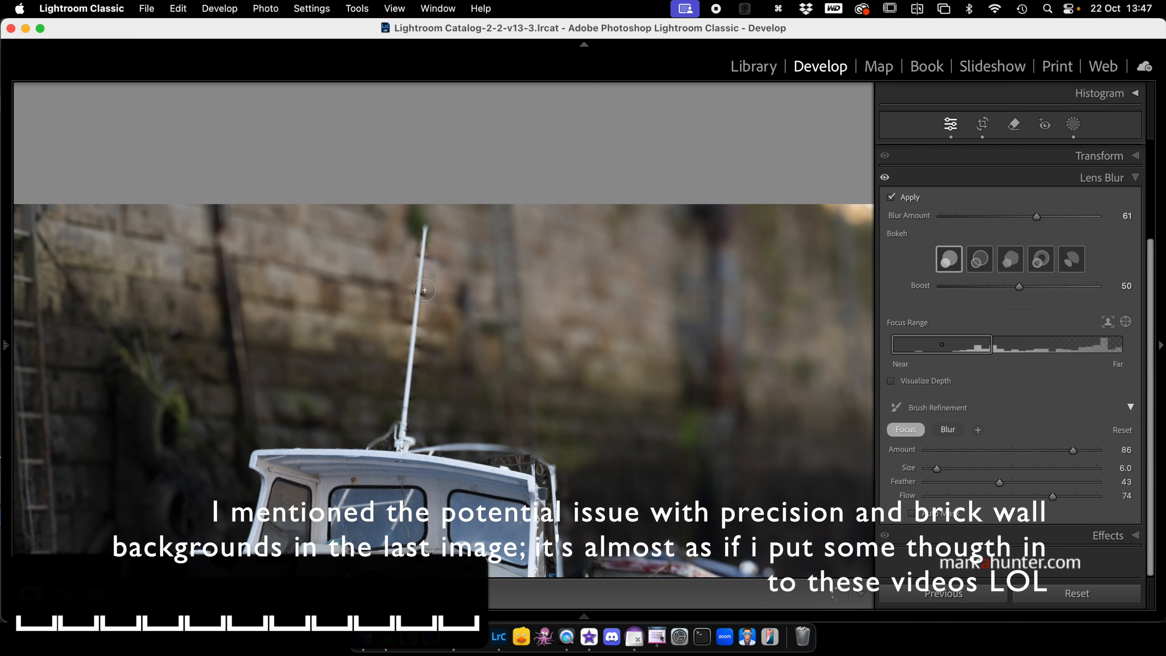
left_click(949, 431)
key("bracketleft")
key("bracketleft")
key("bracketleft")
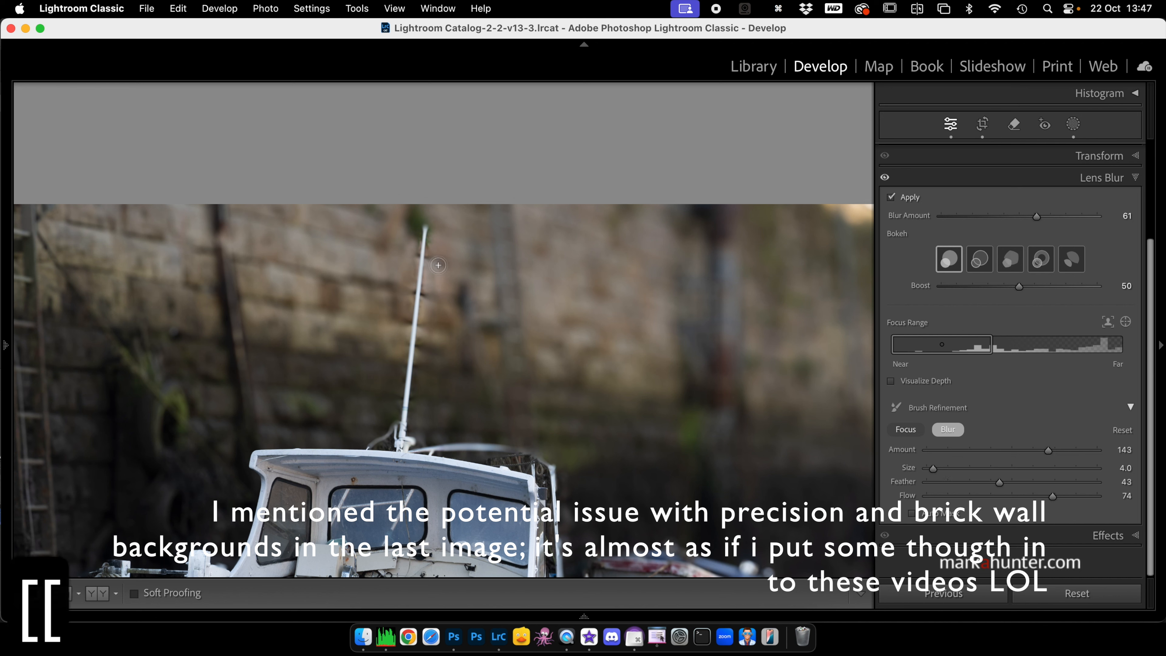
left_click_drag(431, 266, 416, 395)
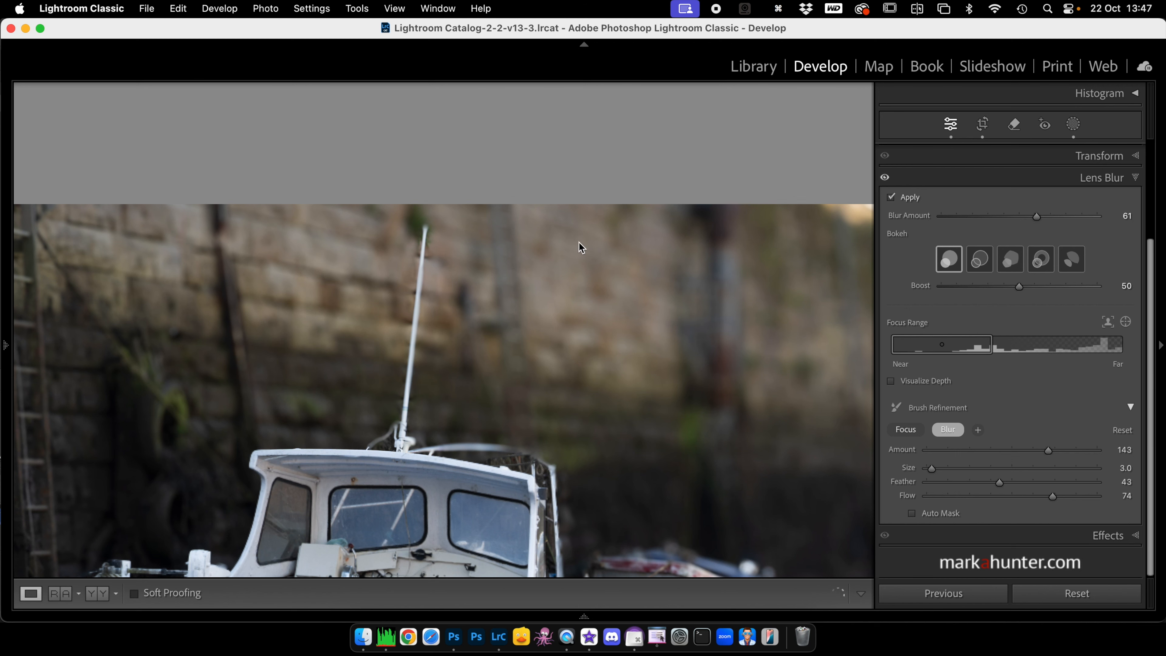
View the whole harbour photo and compare its before and after versions several times.
key("super+minus")
key("super+minus")
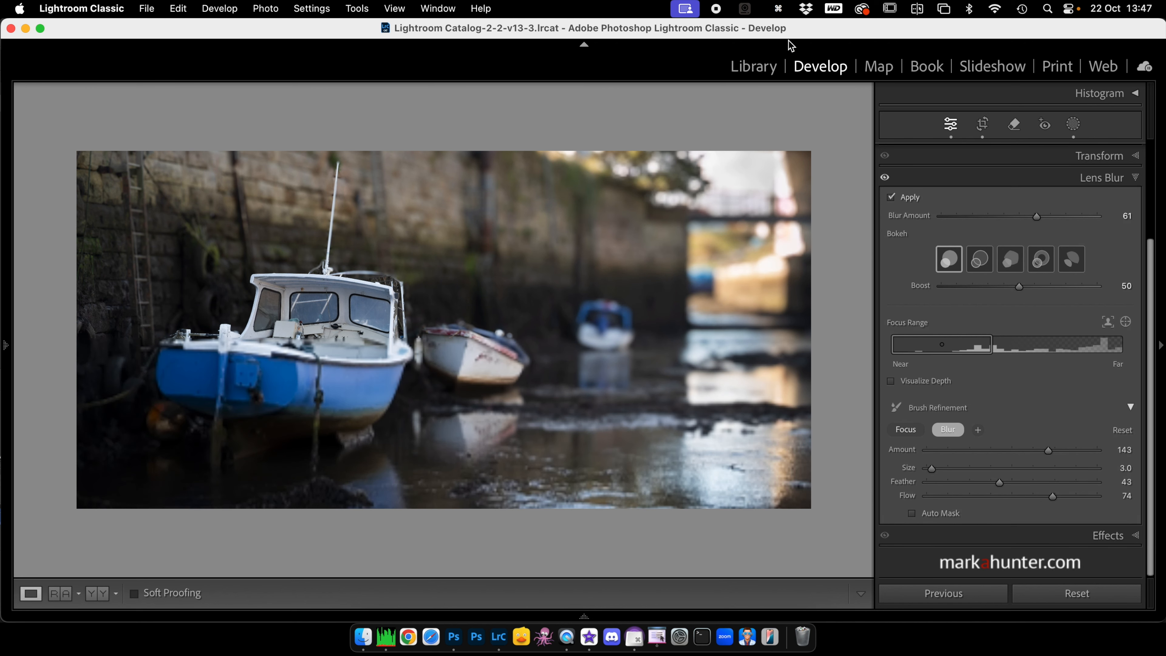
key("backslash")
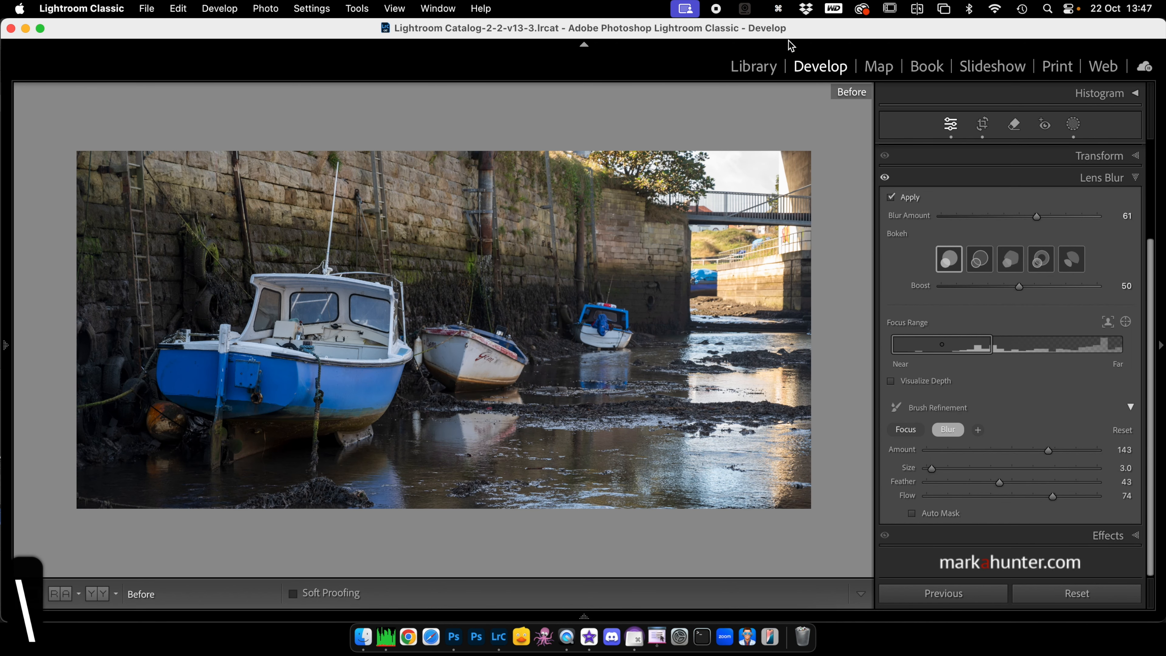
key("backslash")
key("backslash")
key("backslash")
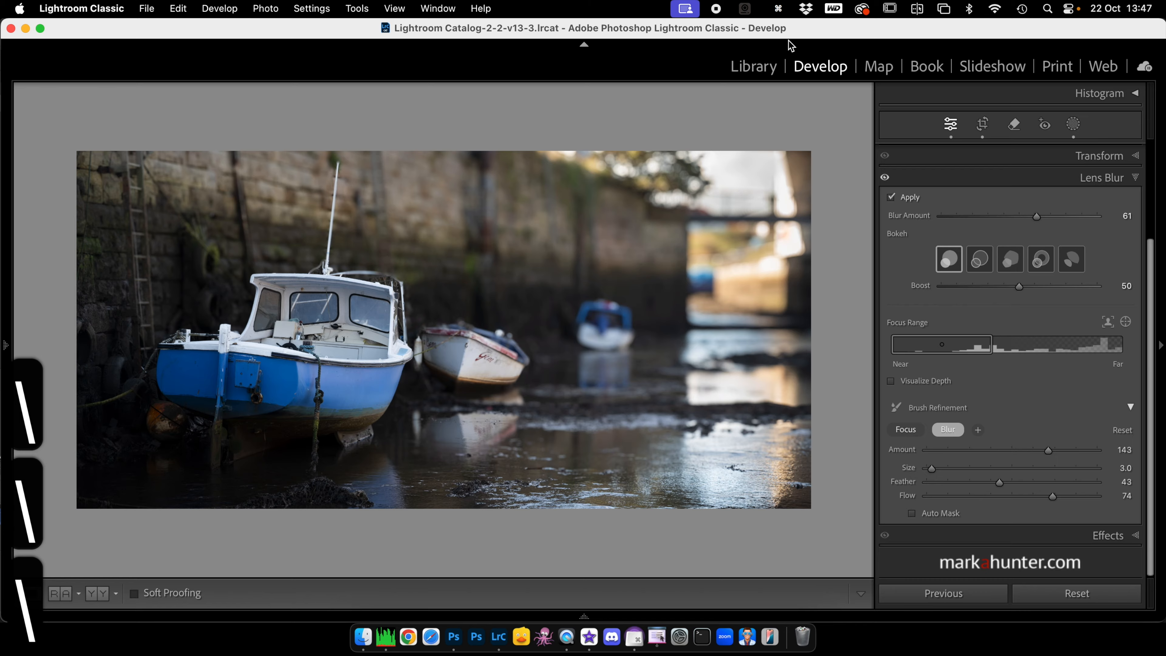
key("backslash")
key("backslash")
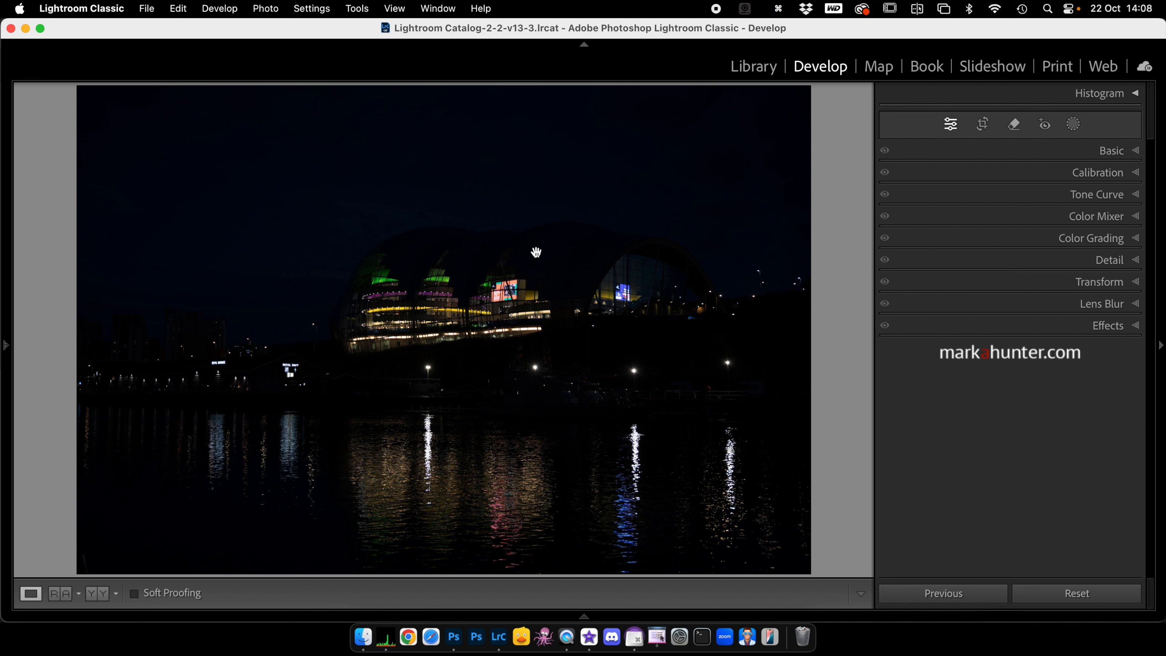
Raise the Exposure of the night photo of the riverside building to +2.70.
left_click(1139, 155)
left_click_drag(1015, 295, 1054, 290)
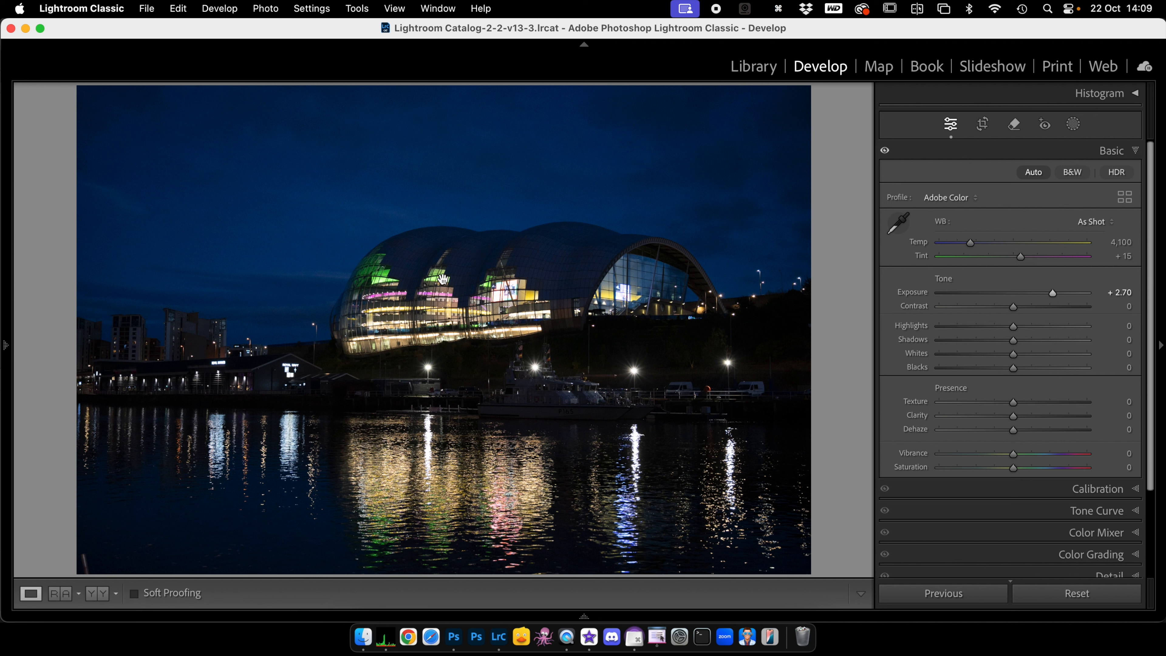
Preview a Select Subject mask on the illuminated riverside building and delete that mask.
left_click(1074, 126)
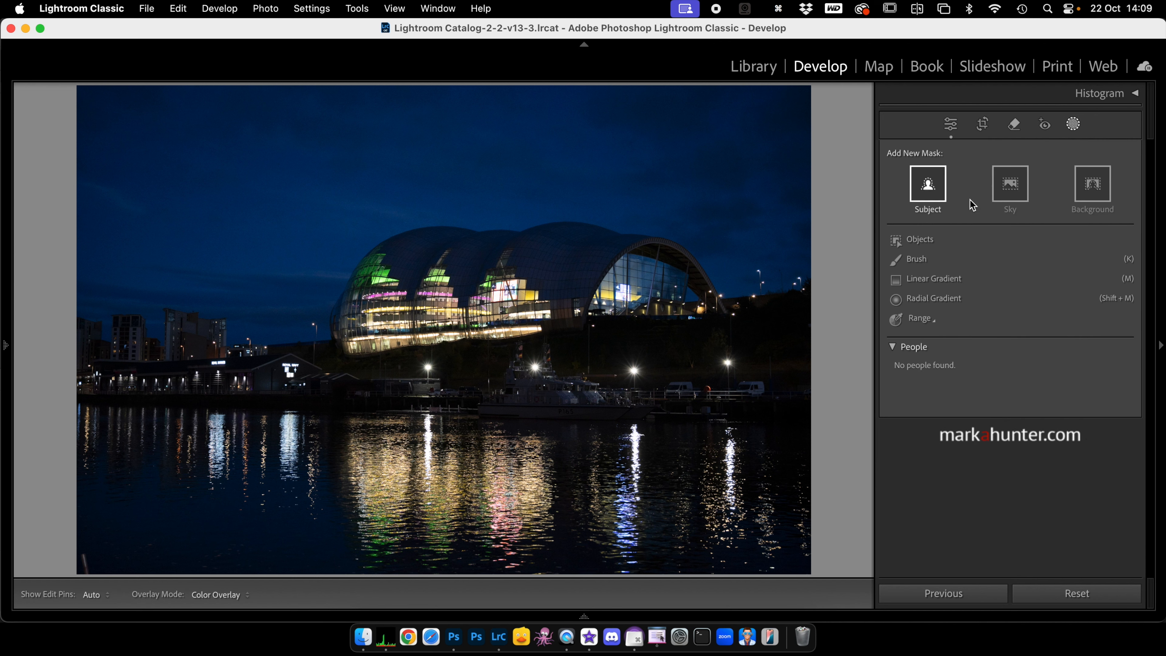
left_click(931, 186)
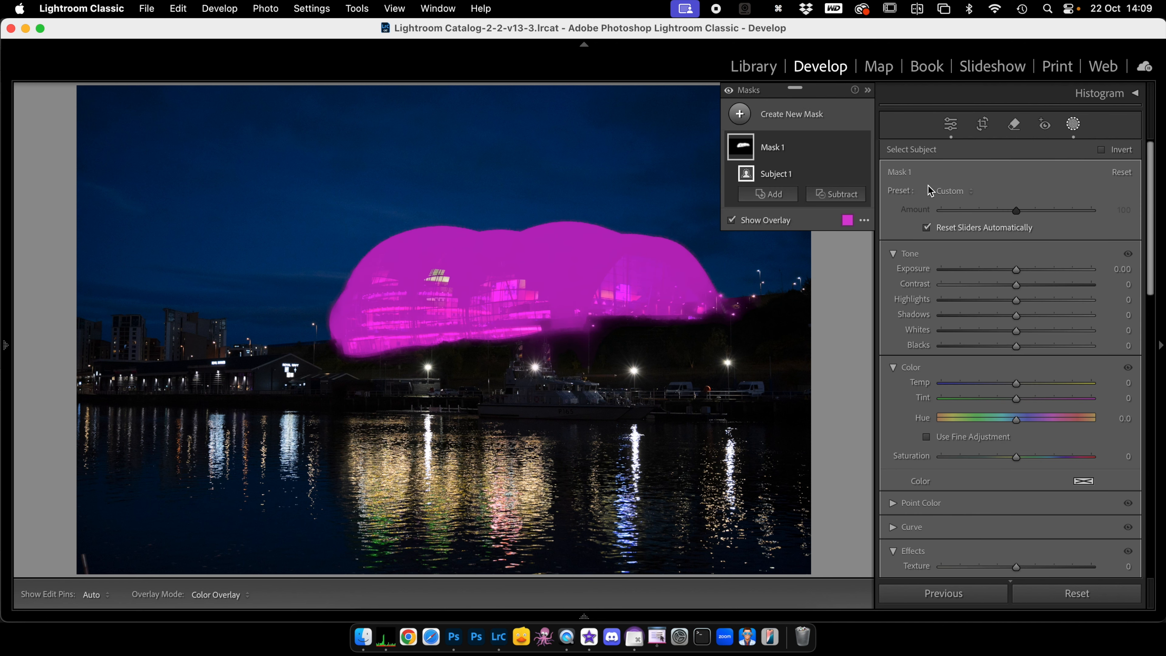
key("super+z")
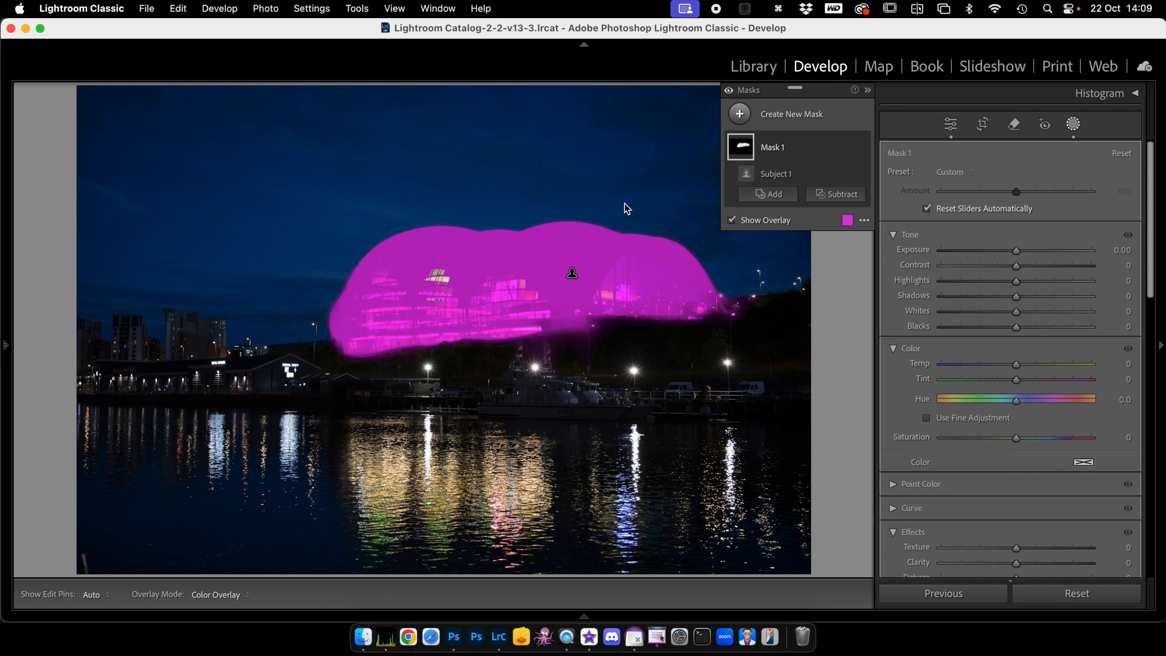
left_click(846, 148)
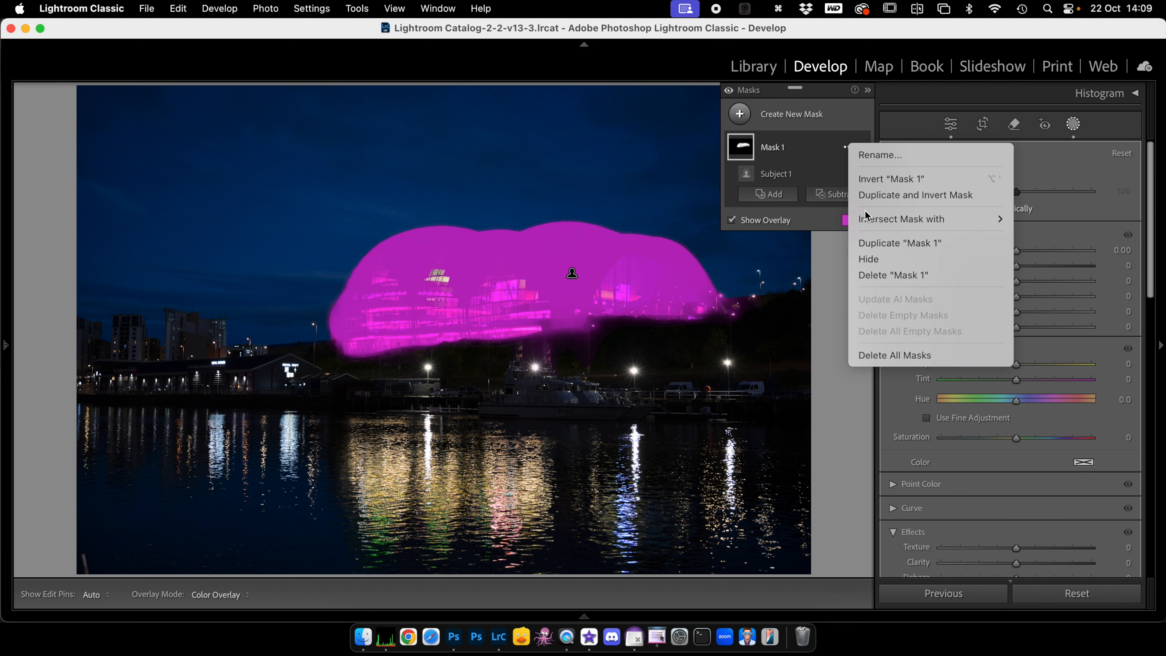
left_click(873, 276)
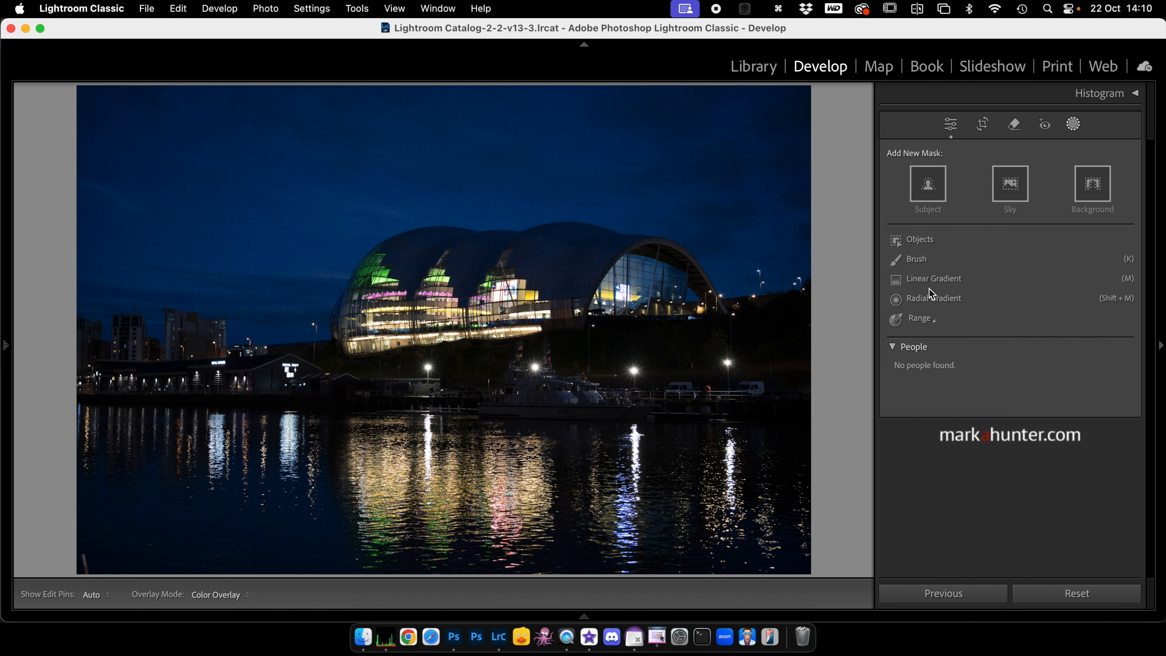
Create a wide radial gradient mask centred on the illuminated building and set its Feather to 76.
left_click(899, 304)
left_click_drag(352, 287, 753, 467)
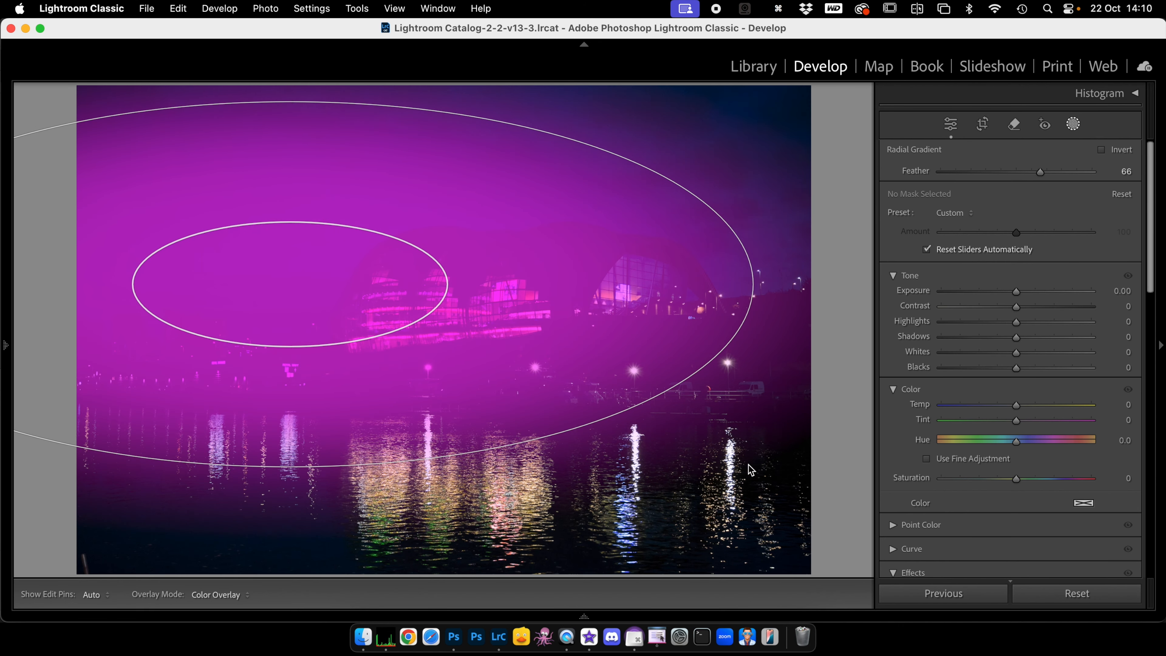
left_click_drag(291, 285, 488, 301)
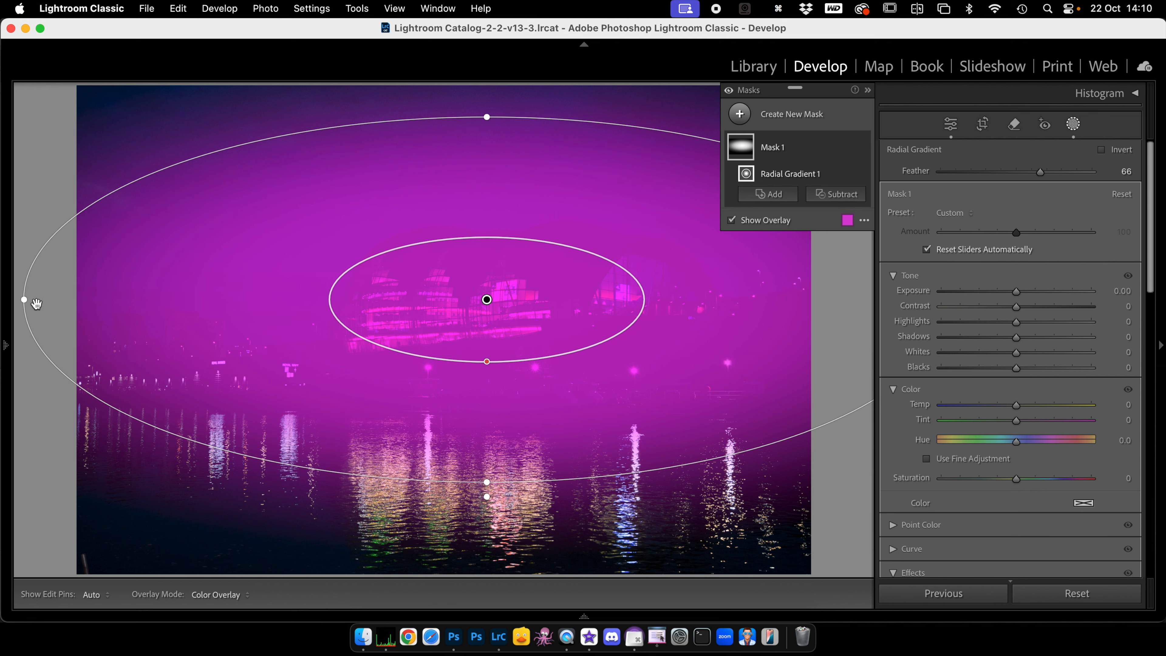
left_click_drag(25, 300, 145, 305)
left_click_drag(487, 300, 427, 311)
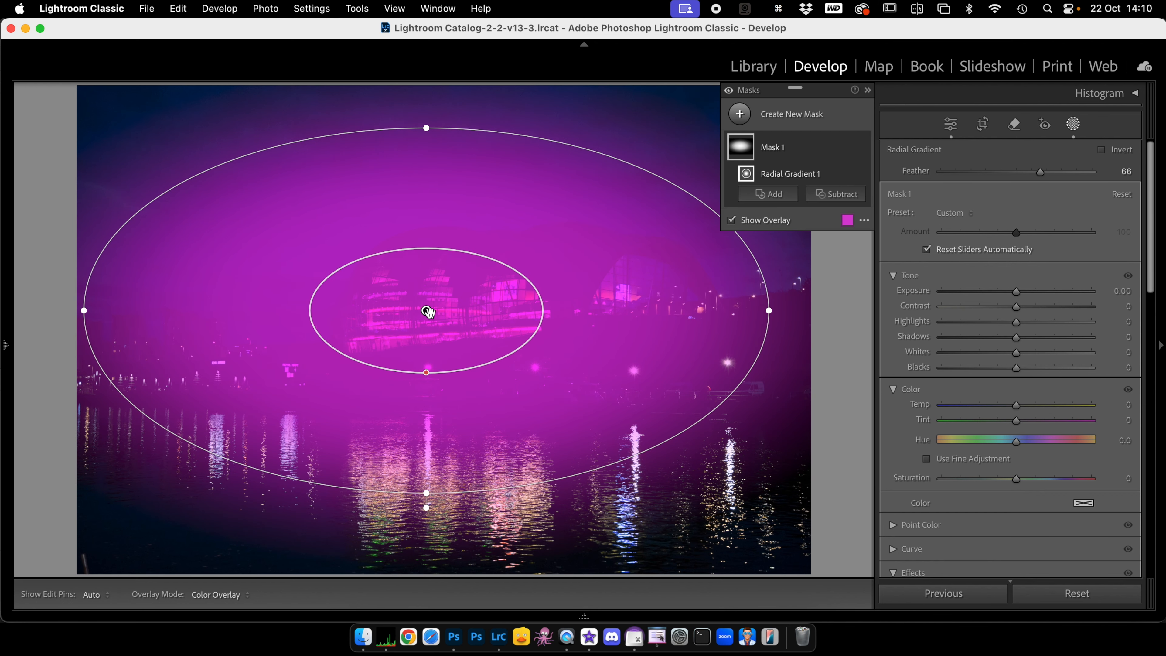
mouse_move(1047, 173)
left_mouse_down()
mouse_move(943, 172)
mouse_move(1085, 174)
mouse_move(1059, 174)
left_mouse_up()
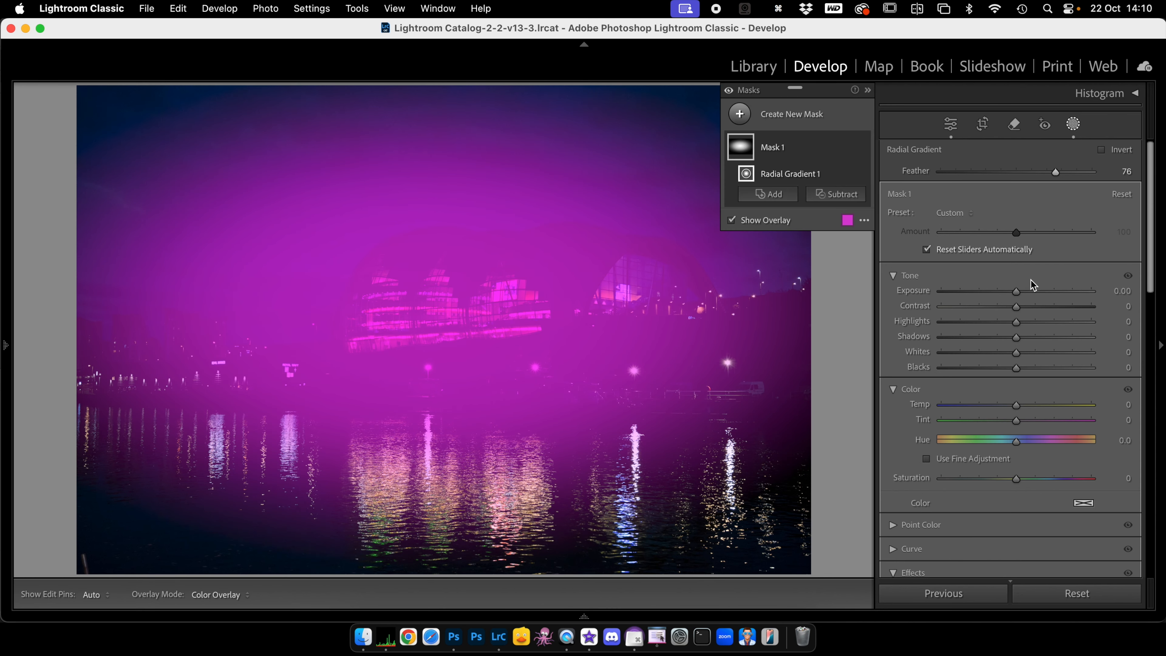
Raise the radial mask's Exposure to 1.87 and subtract the building from it with Select Subject, checking the overlay.
left_click_drag(1018, 291, 1053, 286)
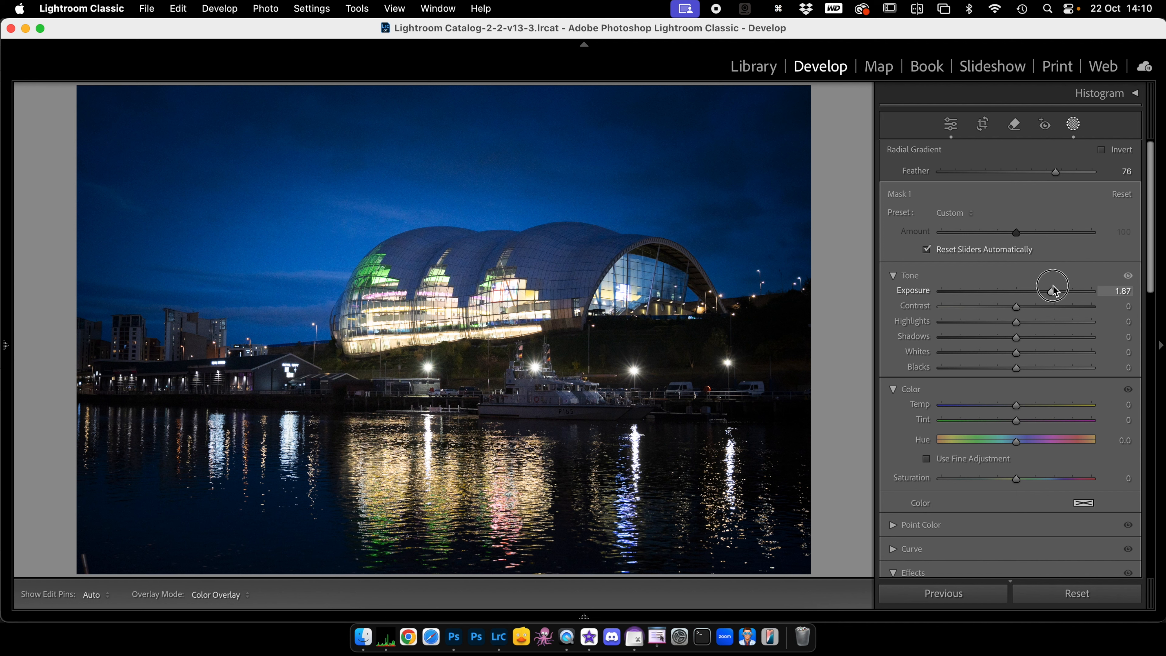
left_click_drag(1053, 286, 1054, 285)
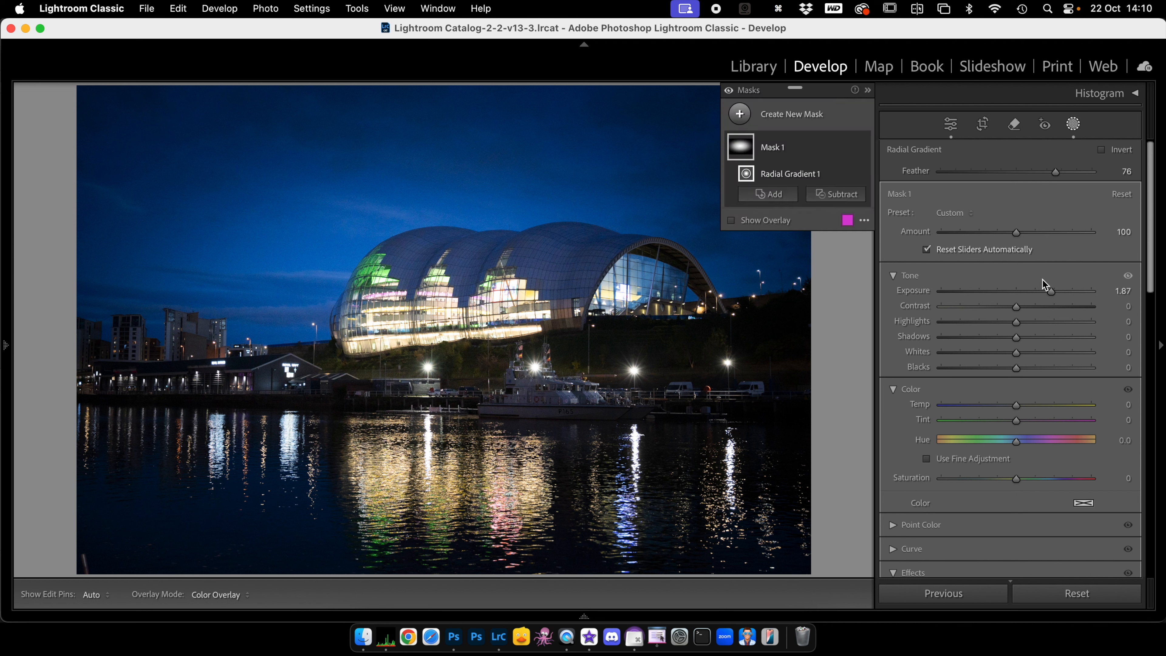
left_click(836, 193)
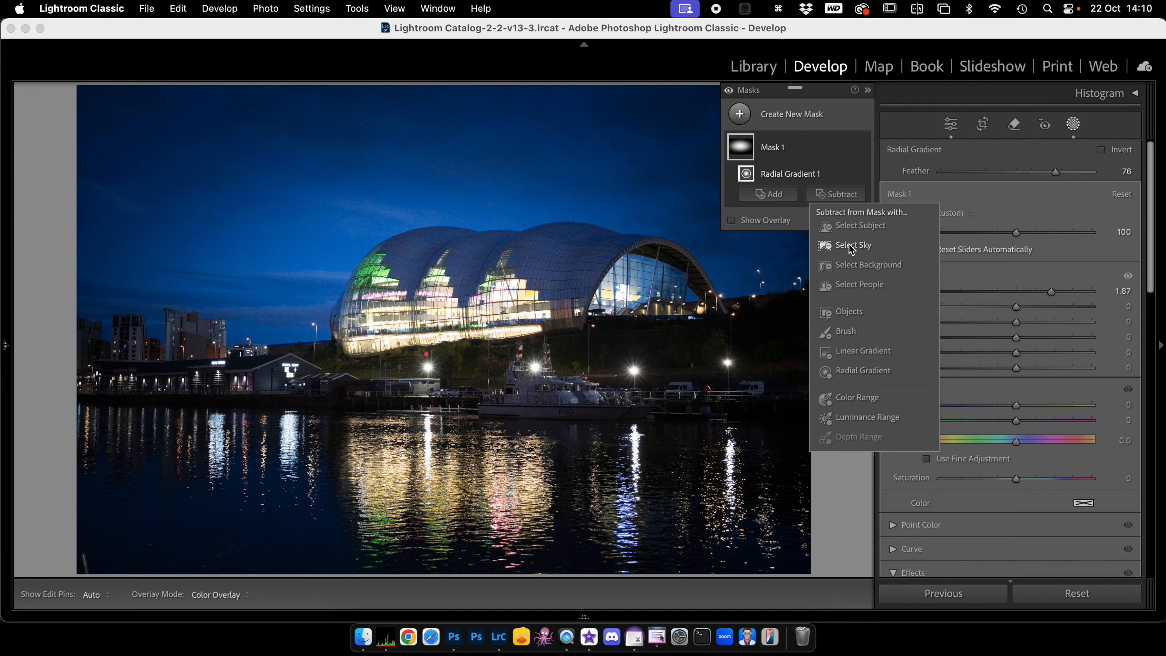
left_click(856, 226)
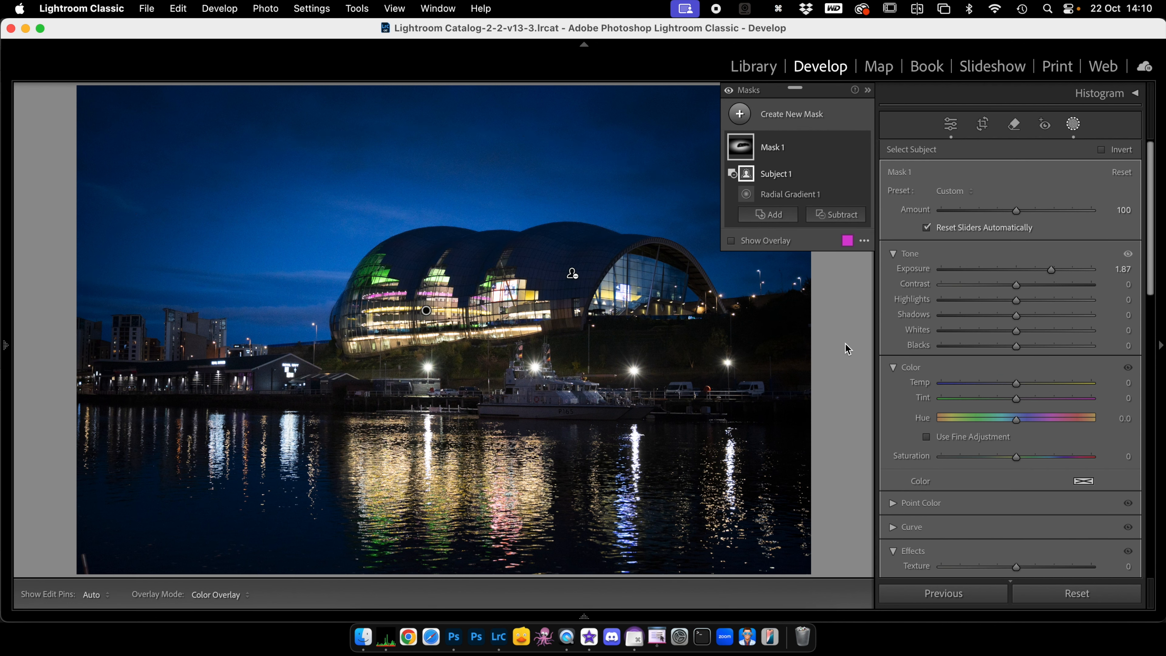
key("o")
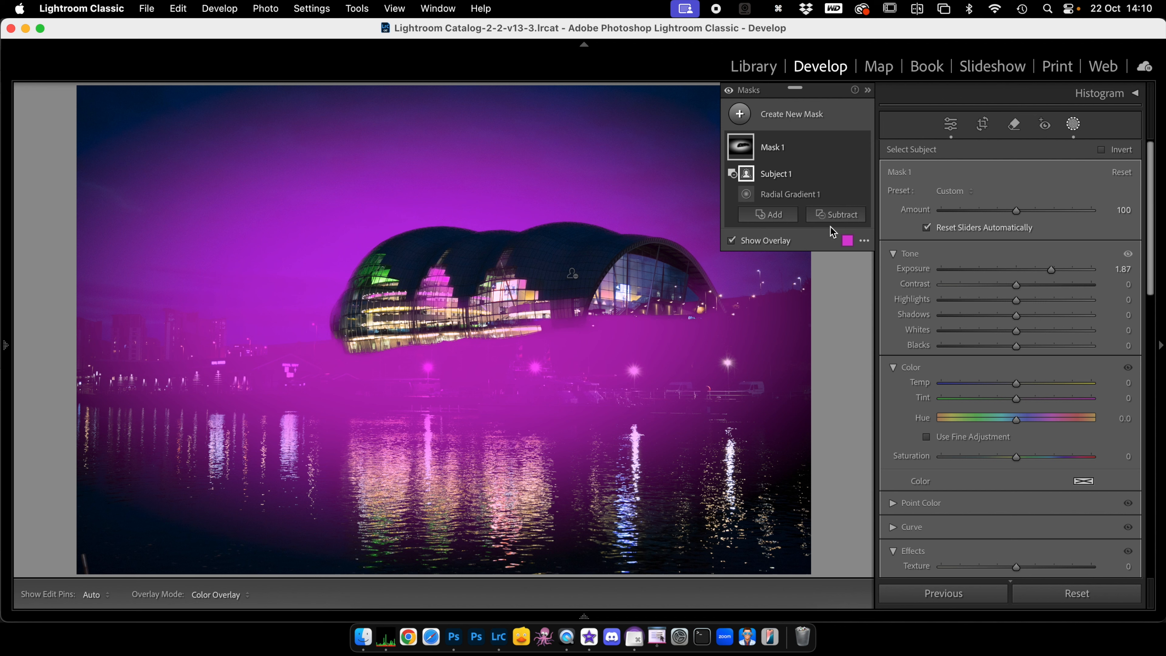
Subtract a slightly tilted linear gradient from the mask to exclude the riverbank and water below the building.
left_click(844, 215)
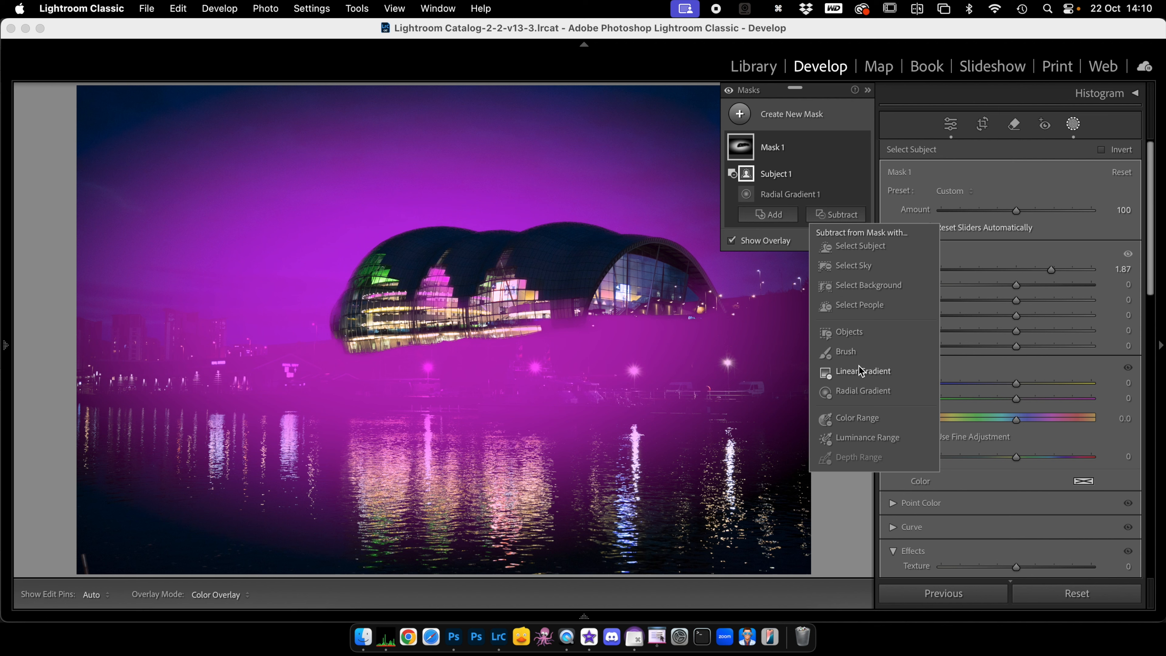
left_click(860, 376)
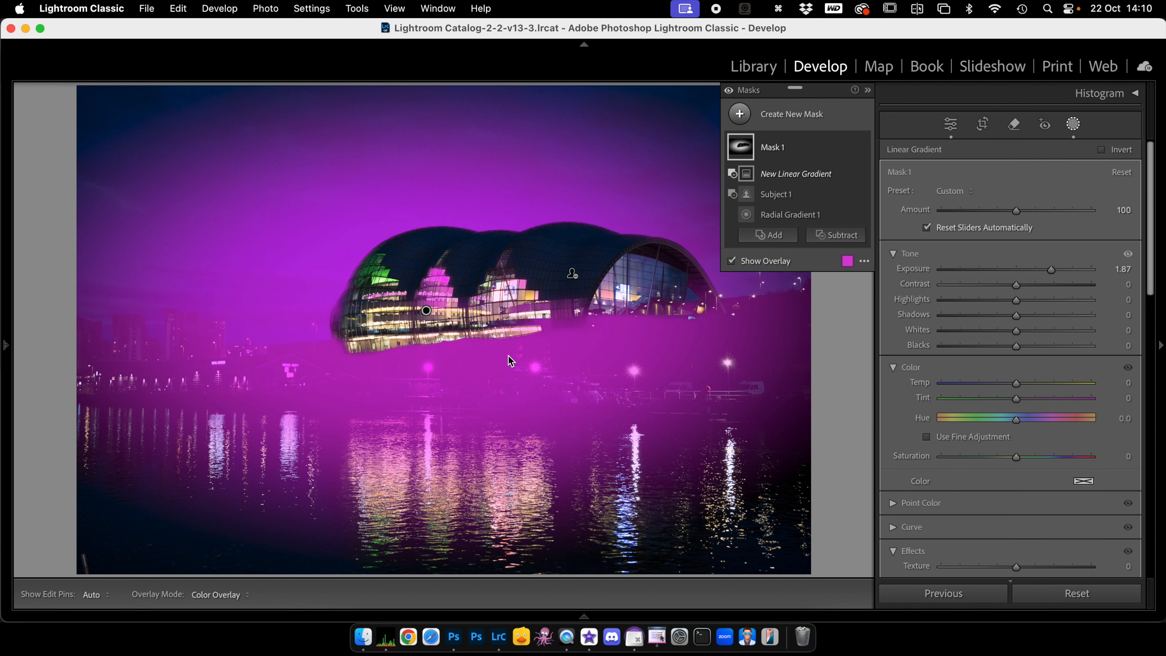
left_click_drag(492, 352, 488, 300)
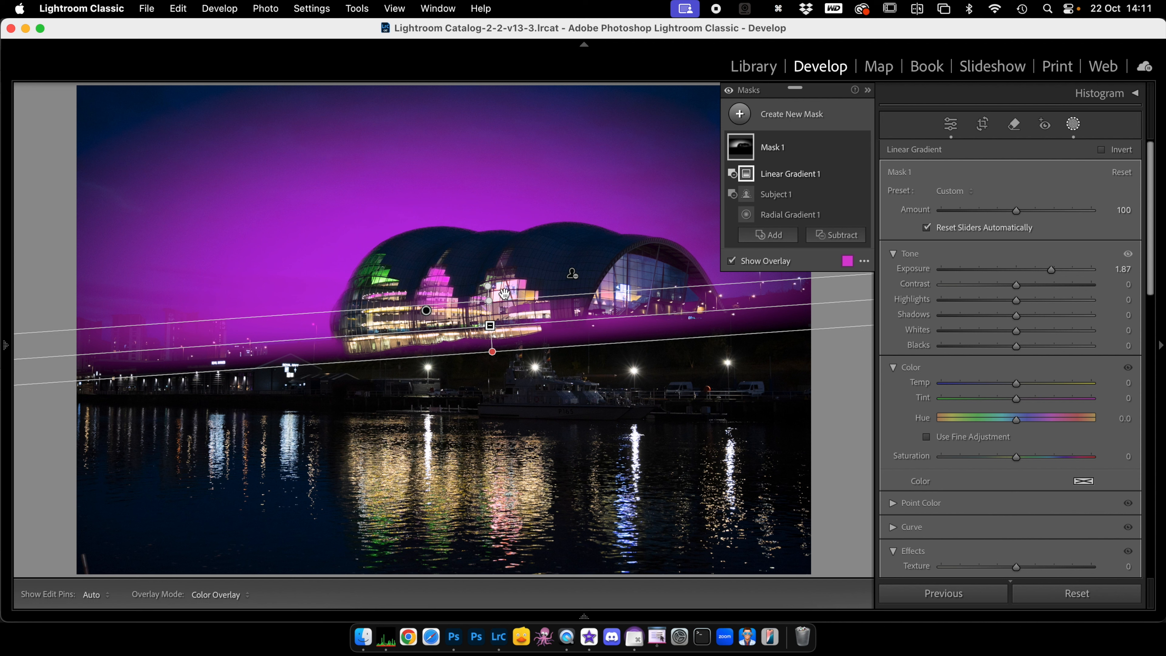
Nudge the mask's Exposure and reset the whole photo's Exposure to 0.00.
left_click(812, 156)
mouse_move(1051, 251)
left_mouse_down()
mouse_move(1063, 251)
mouse_move(1053, 251)
left_mouse_up()
left_click(1073, 126)
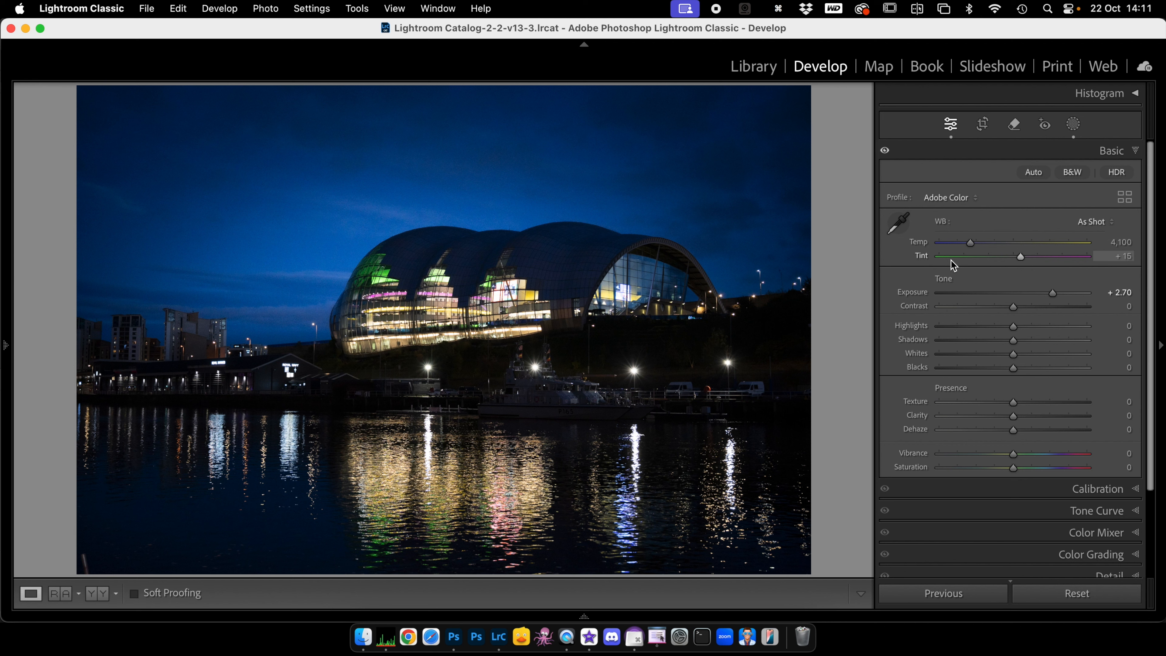
double_click(924, 298)
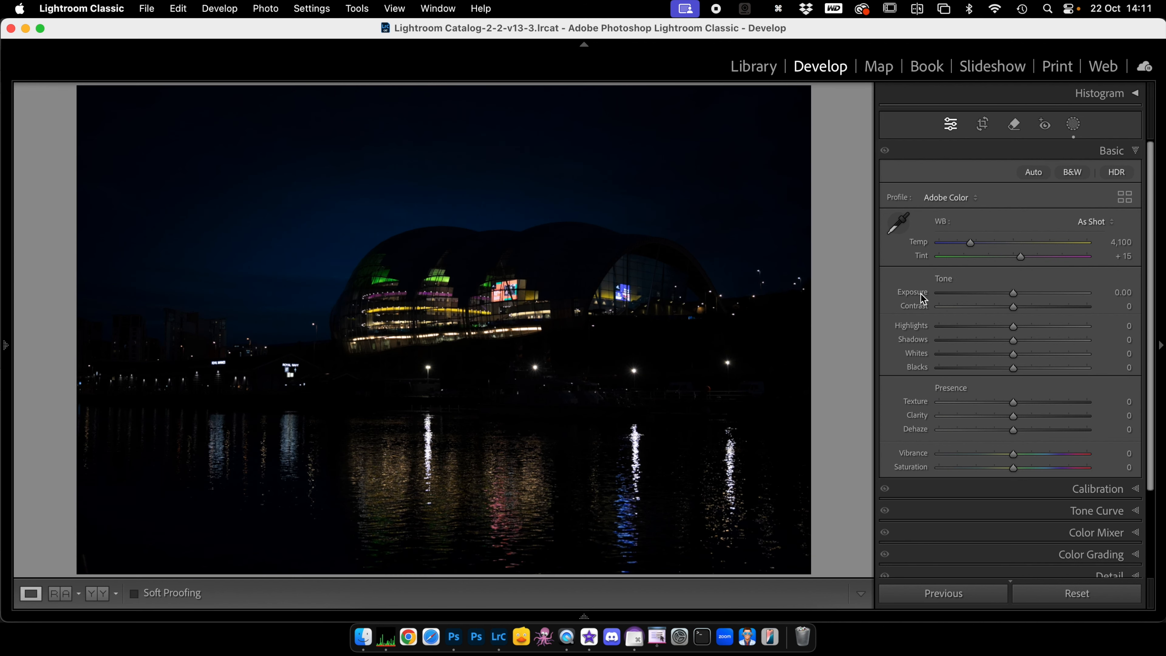
Set Mask 1 to Exposure 3.09, Highlights 72, Shadows 83, Whites 46 and Temp −3.
left_click(1073, 124)
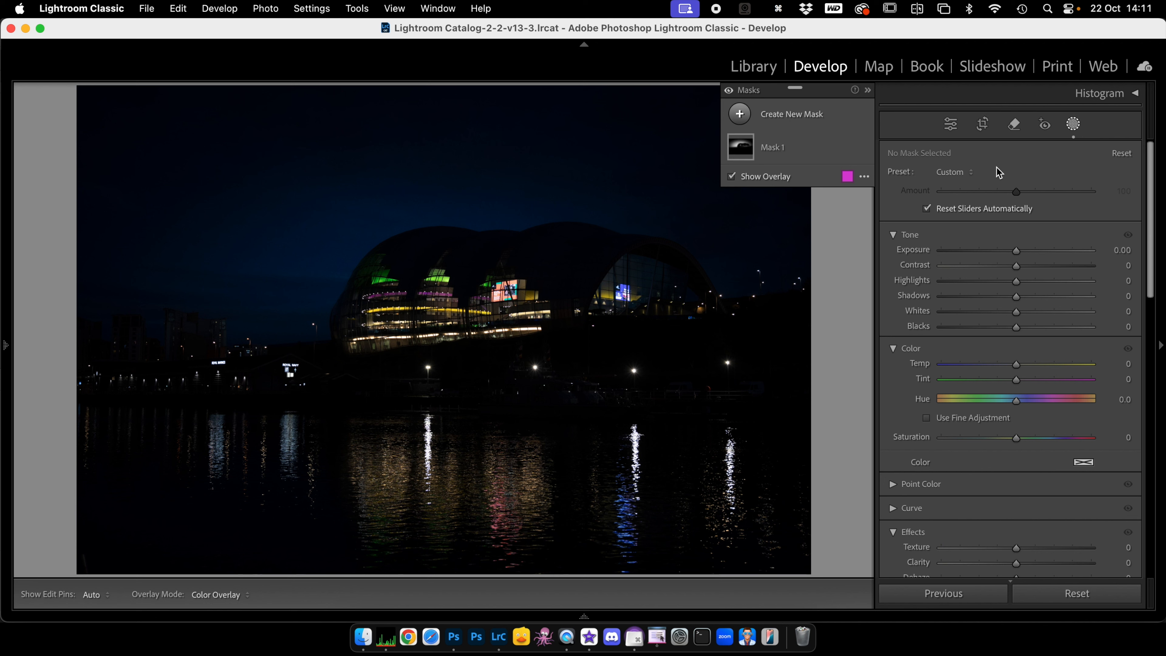
left_click(776, 148)
left_click_drag(1050, 250, 1075, 250)
left_click_drag(1016, 297, 1070, 281)
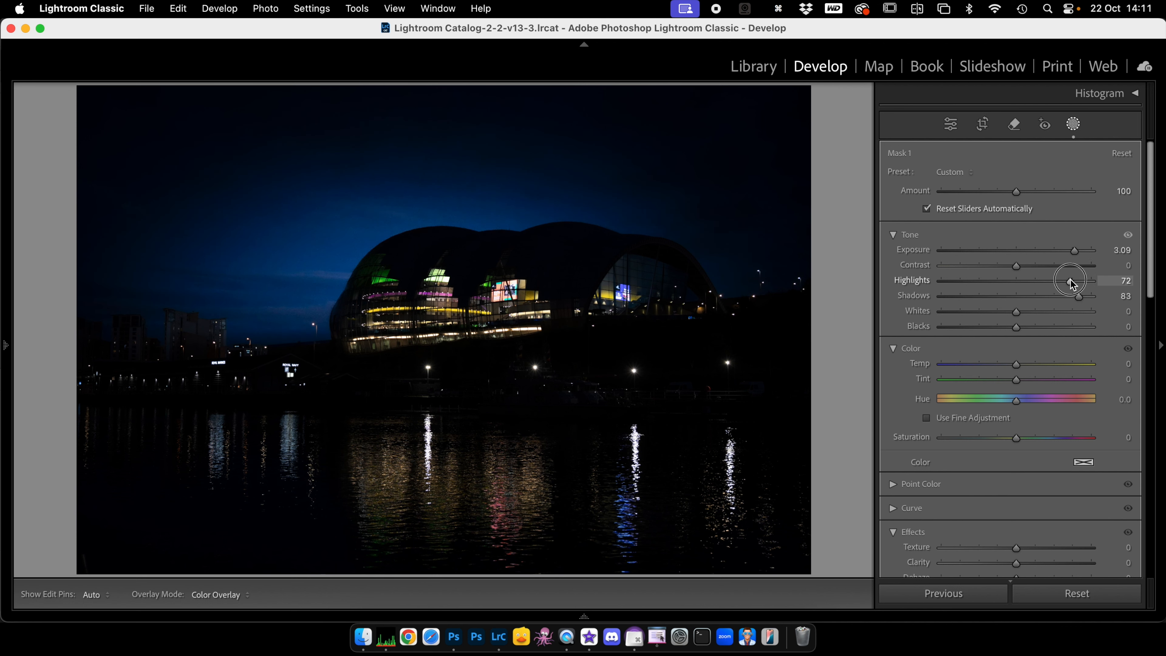
left_click_drag(1017, 312, 1051, 312)
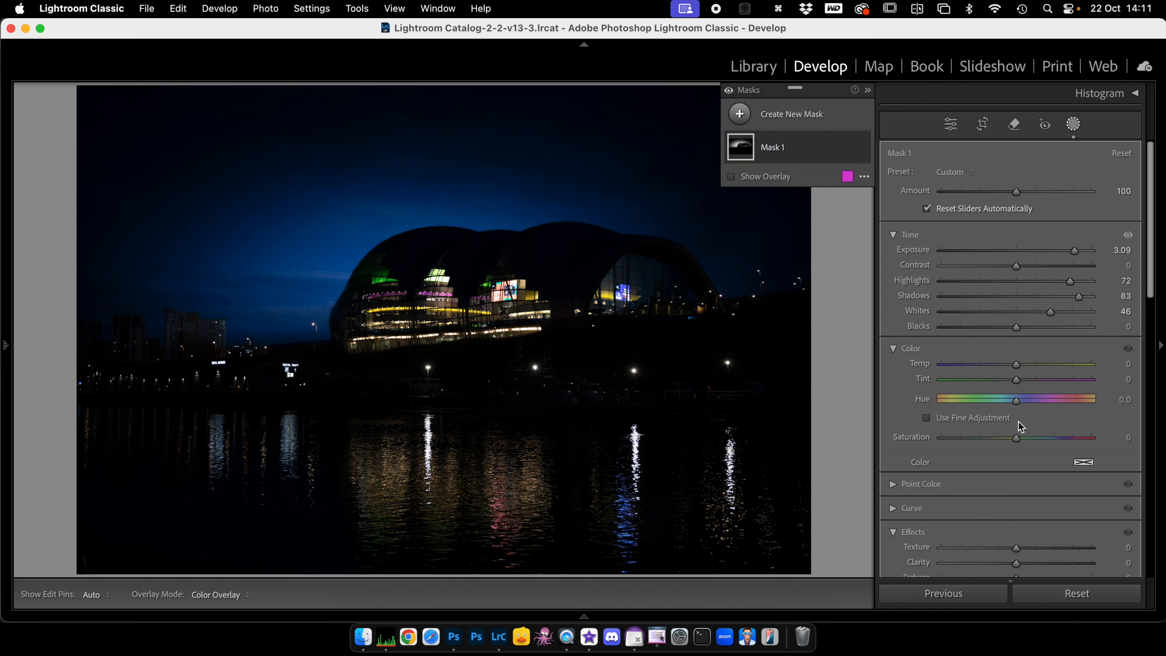
mouse_move(1017, 365)
left_mouse_down()
mouse_move(971, 366)
mouse_move(1063, 366)
mouse_move(1015, 365)
left_mouse_up()
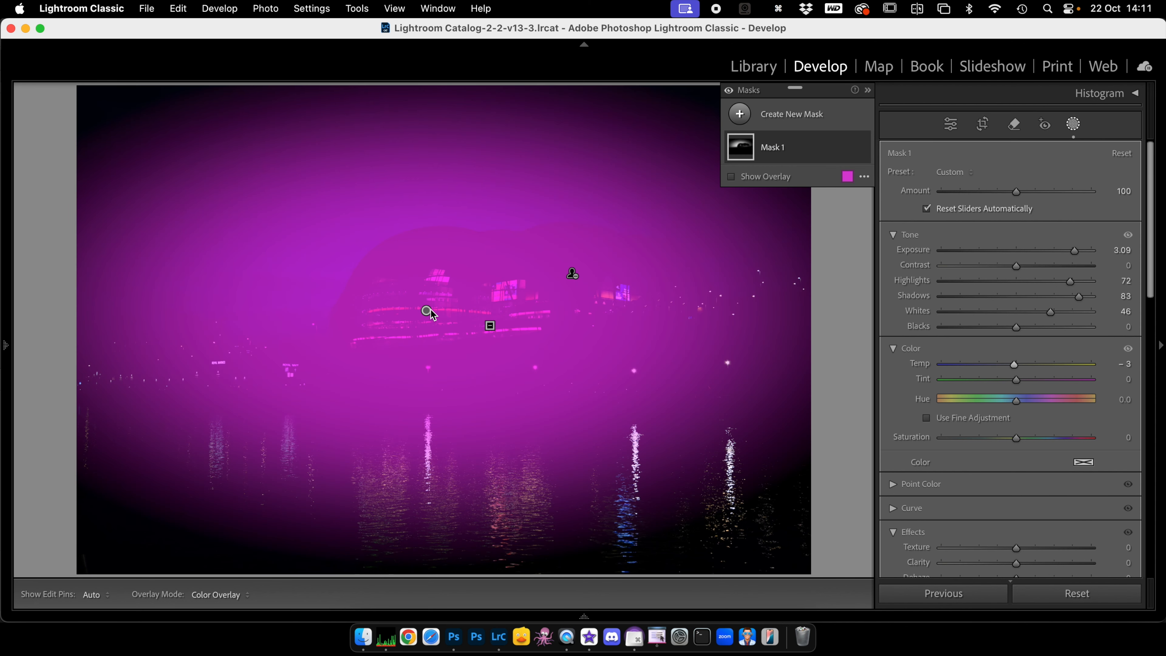
Enlarge Mask 1's radial gradient past the photo's side edges and move it up over the sky.
left_click(428, 311)
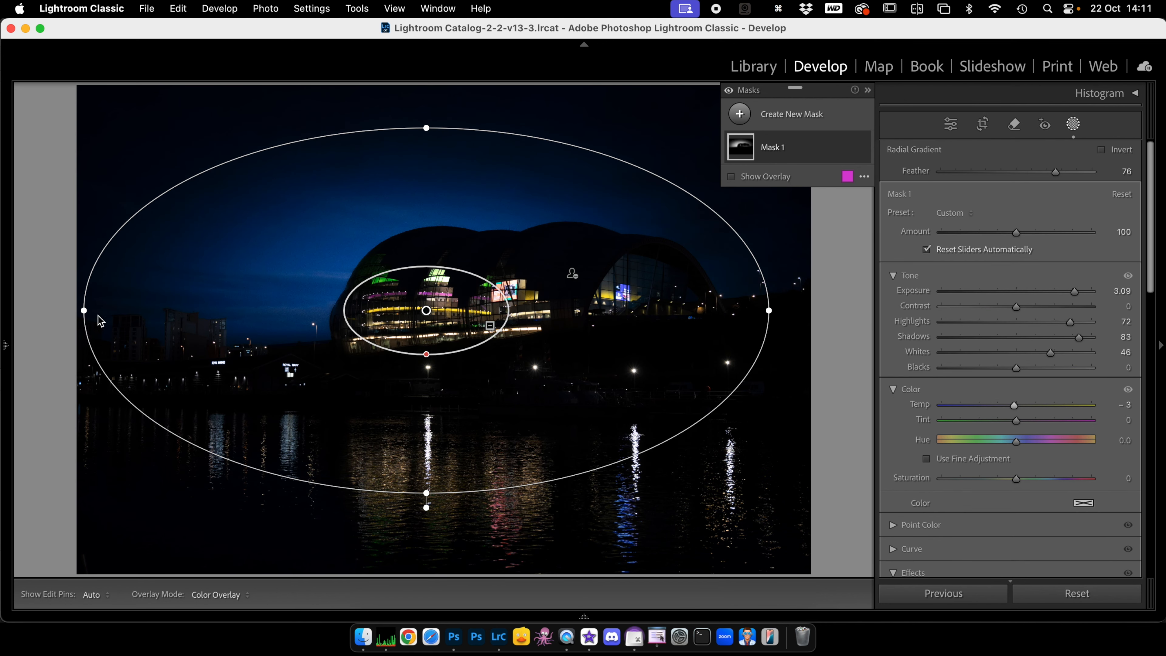
left_click_drag(84, 310, 23, 318)
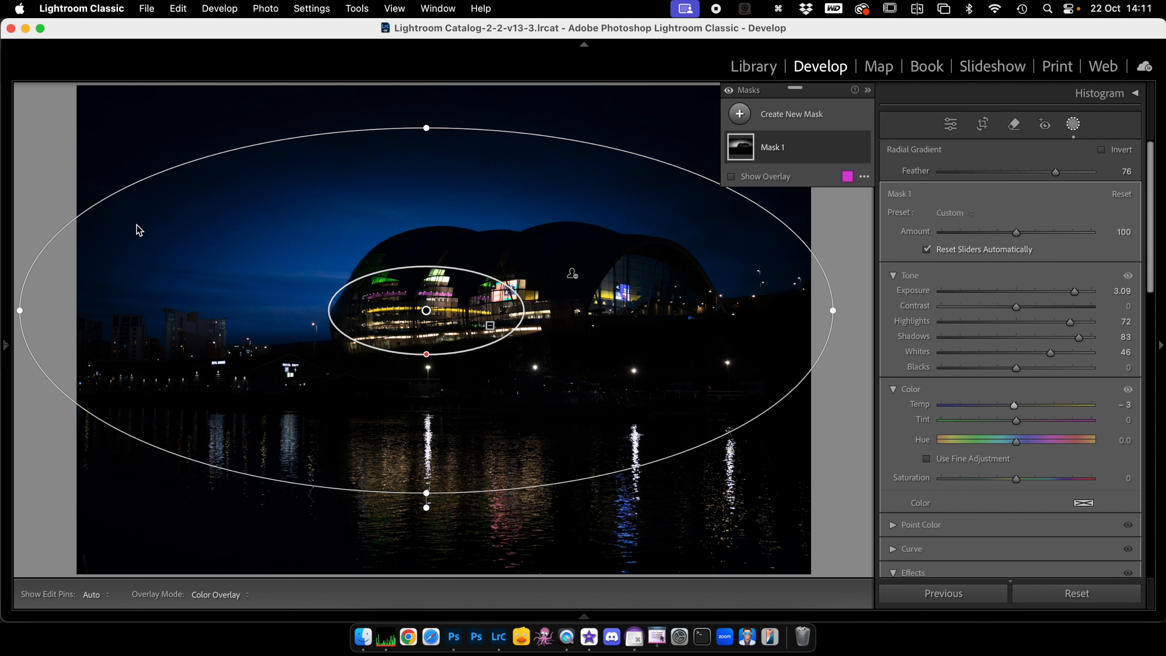
left_click_drag(426, 128, 426, 76)
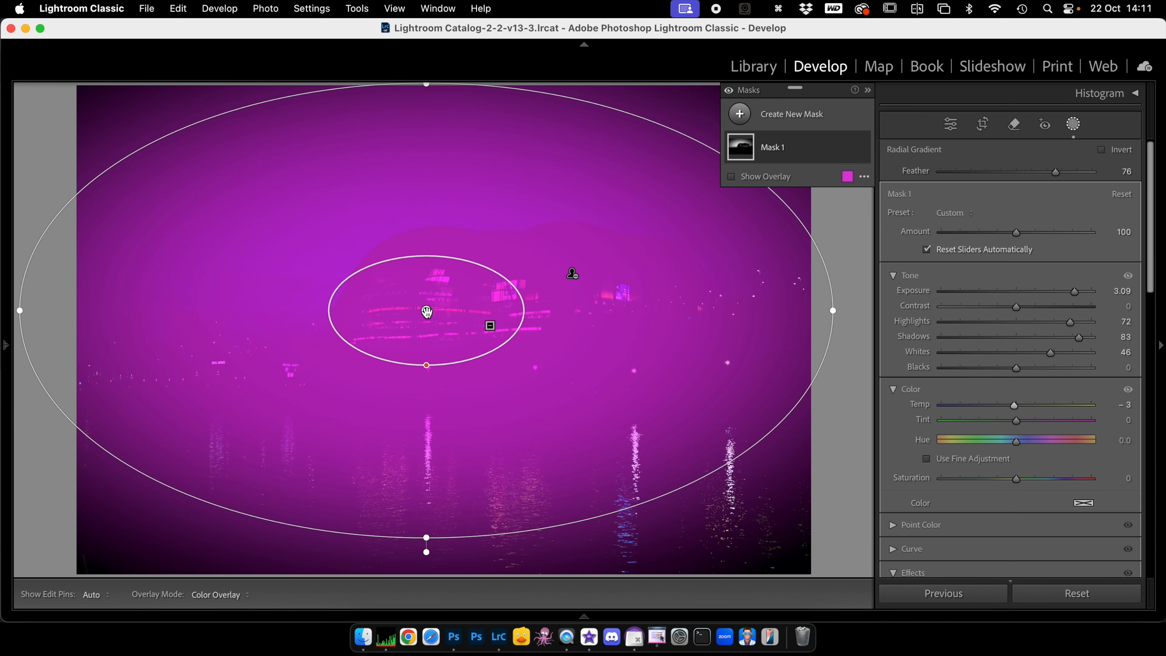
left_click_drag(425, 310, 442, 279)
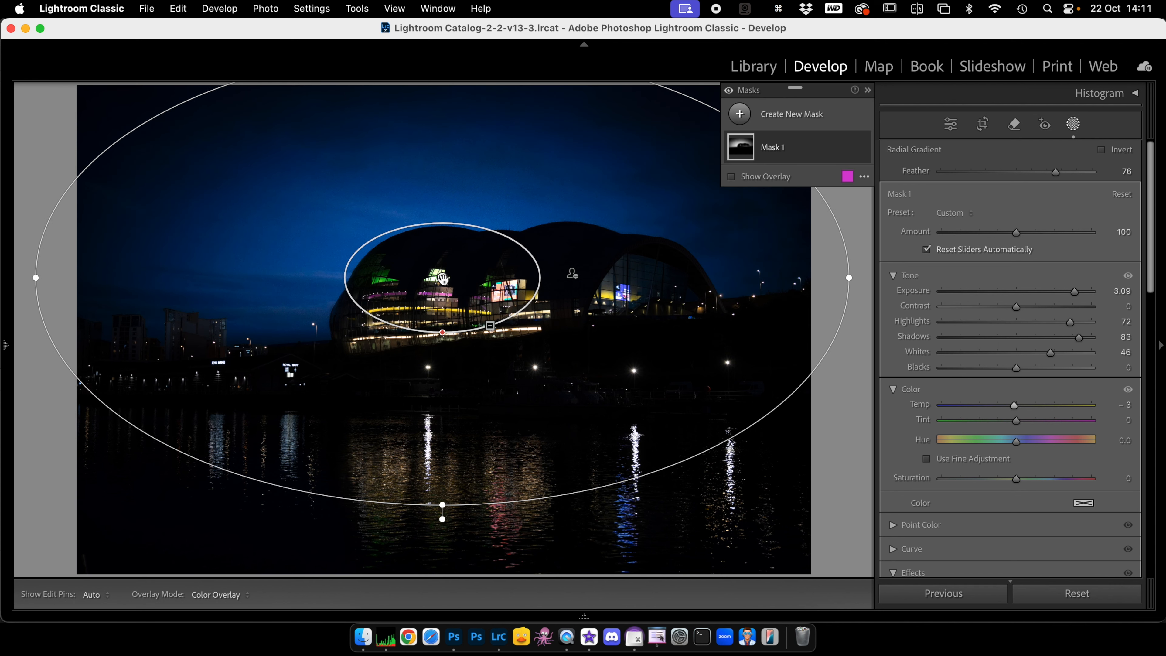
left_click(1075, 127)
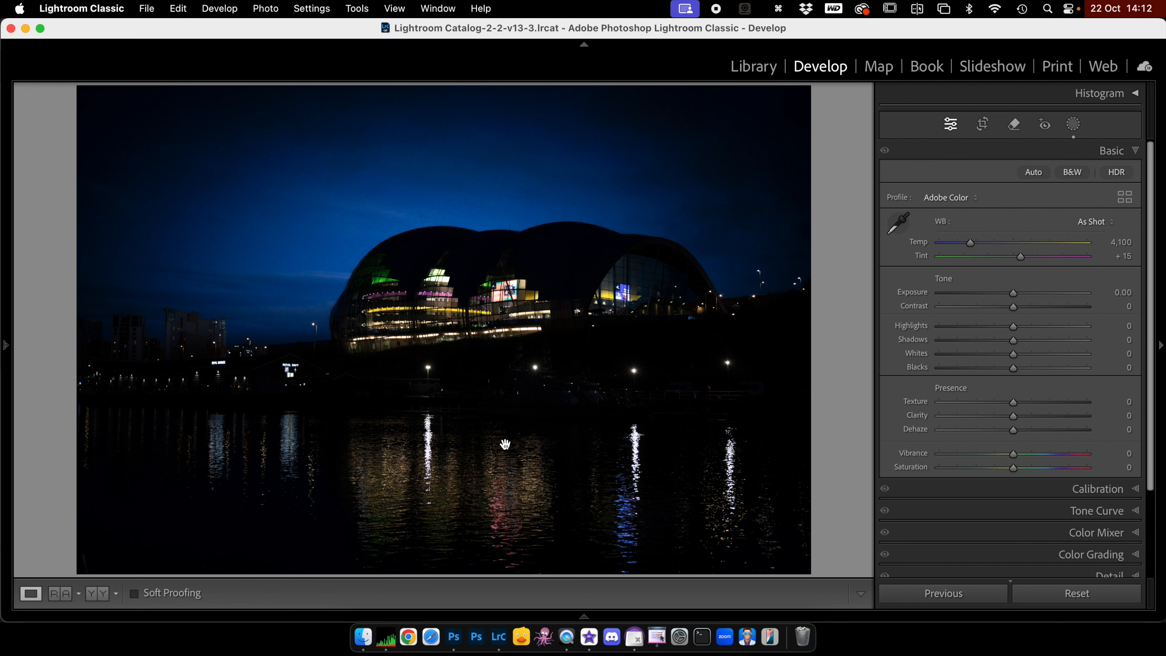
Create a new linear gradient mask rising from the bottom of the photo over the river, fading out at the waterline.
left_click(1074, 125)
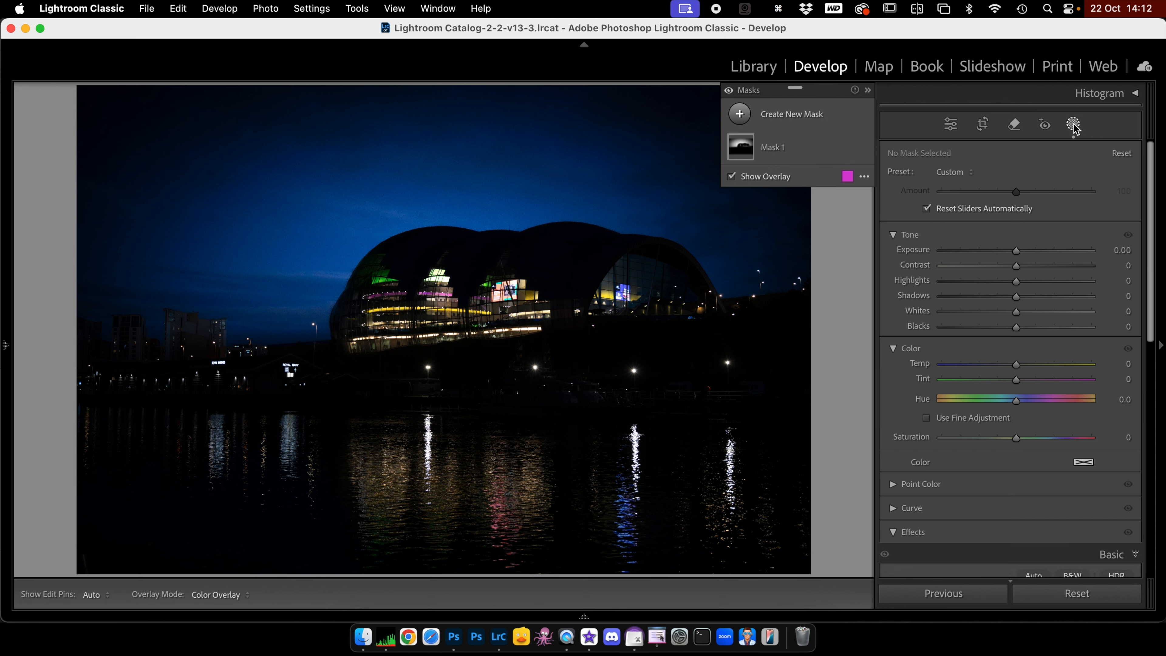
left_click(741, 114)
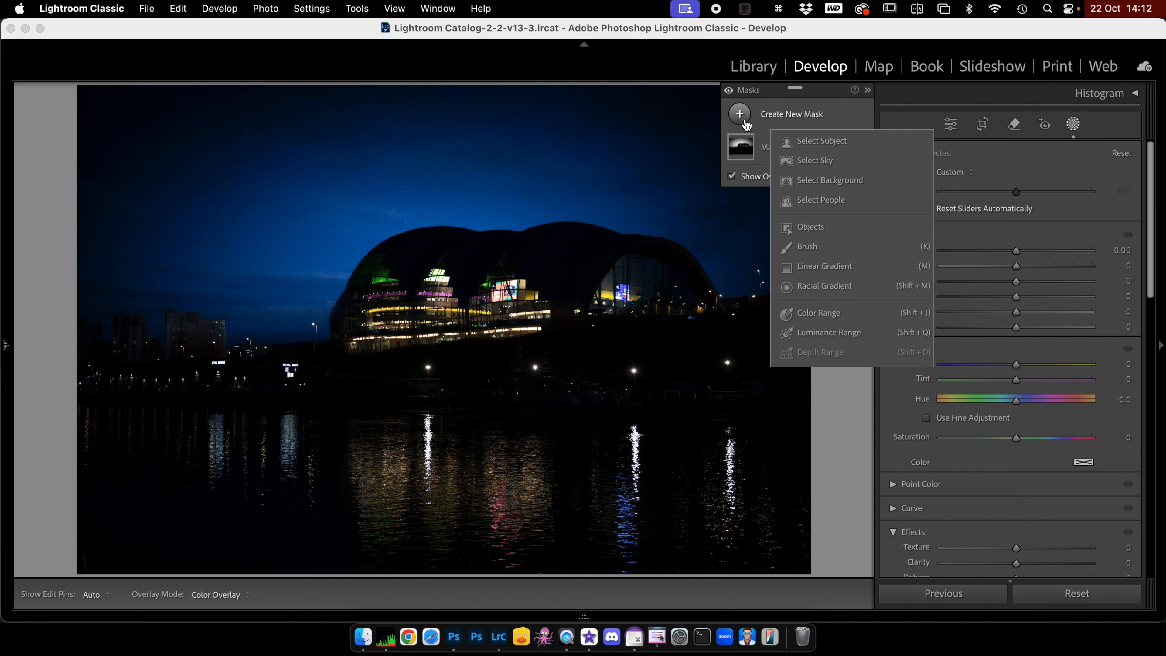
left_click(810, 267)
left_click_drag(472, 490, 474, 372)
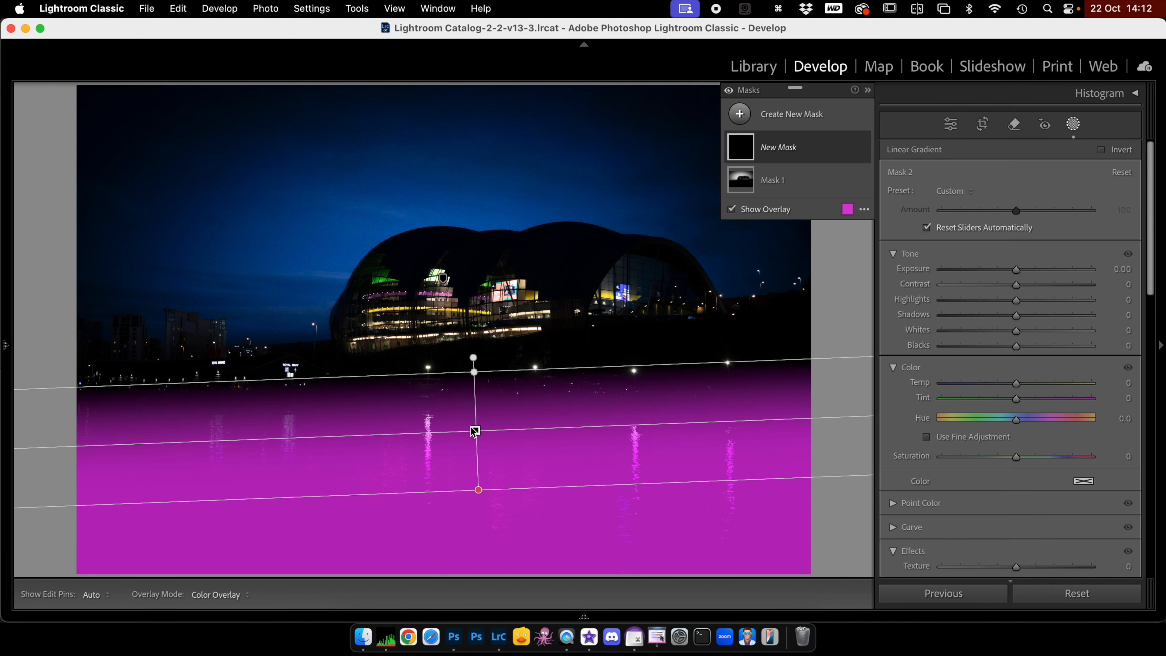
left_click_drag(475, 434, 475, 454)
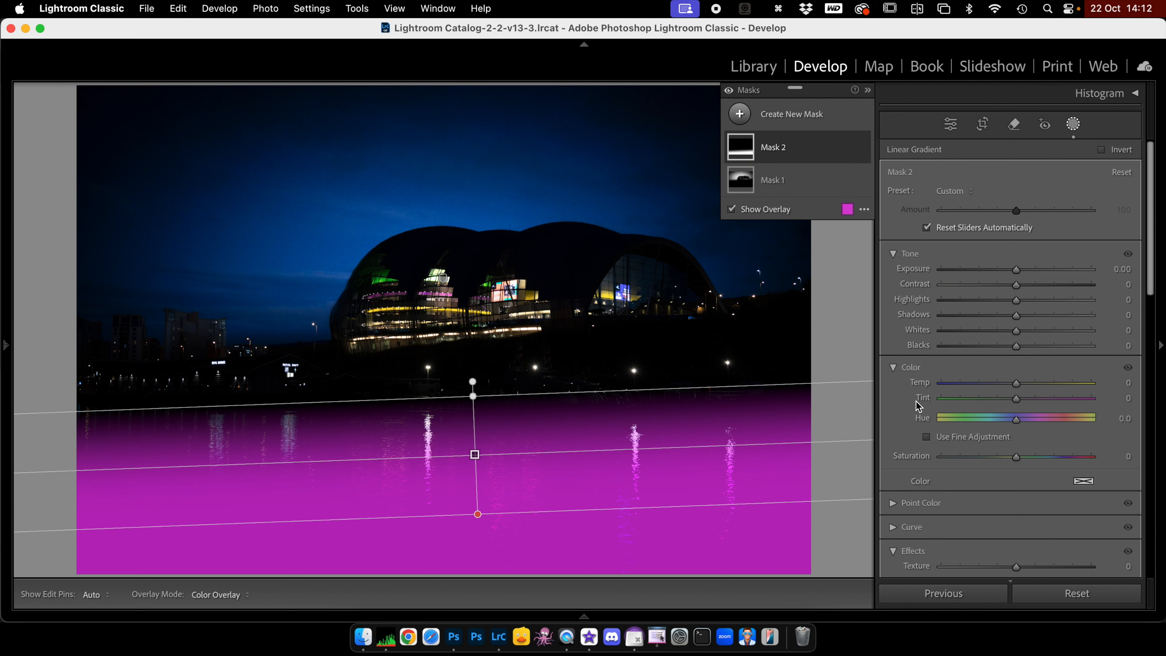
Set the river mask's Texture to −100.
scroll(964, 405, "down", 10)
left_click_drag(1017, 338, 982, 338)
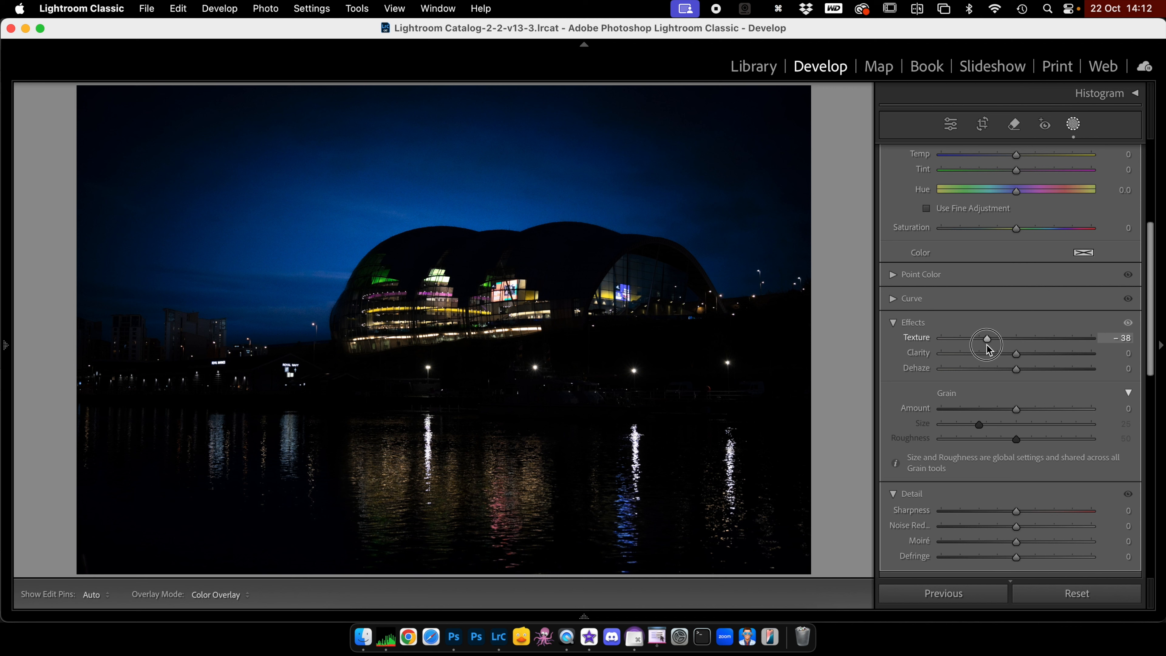
left_click_drag(893, 360, 889, 360)
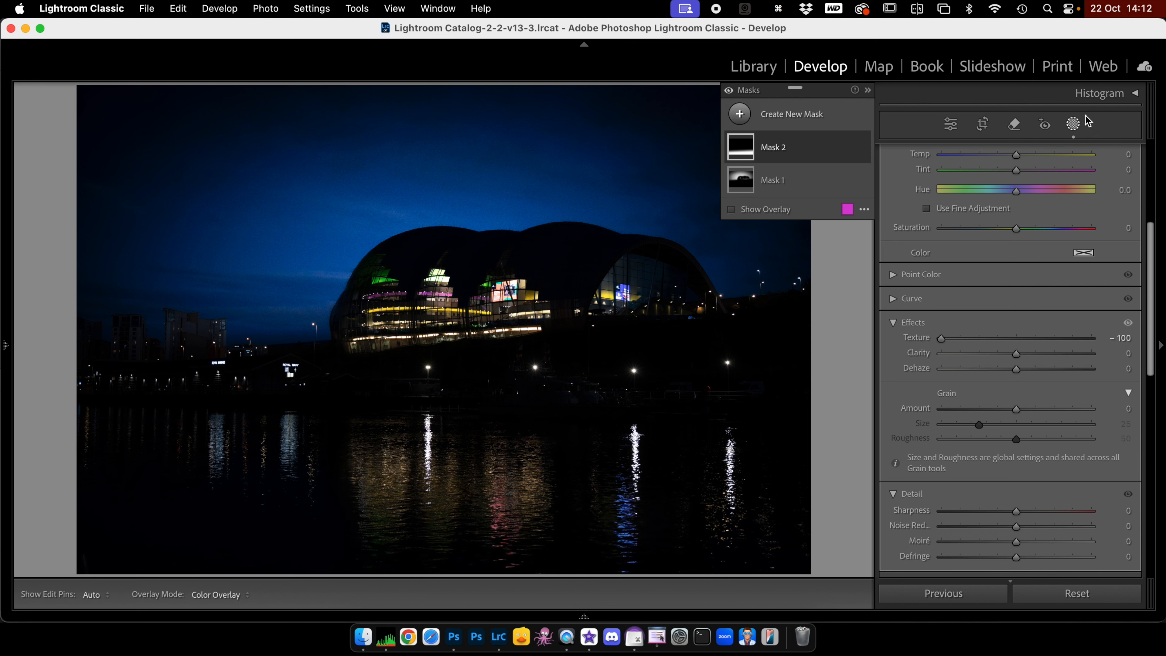
left_click(1074, 129)
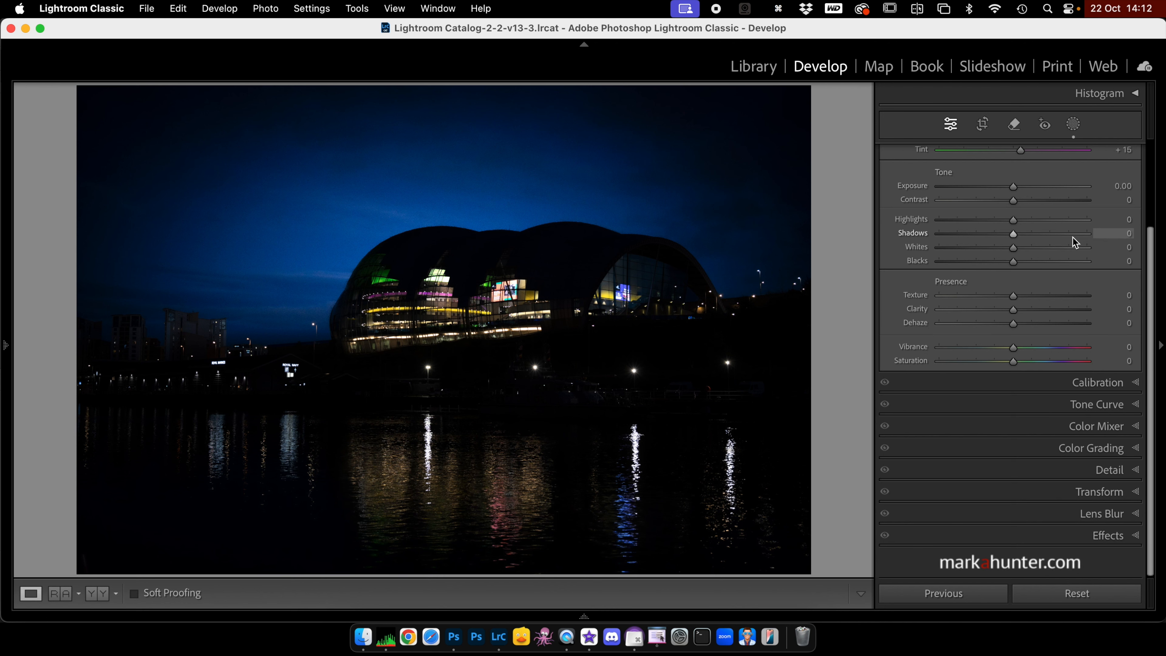
Apply Lens Blur to the night photo and shift its Focus Range to the far end of the depth scale.
scroll(1126, 180, "up", 3)
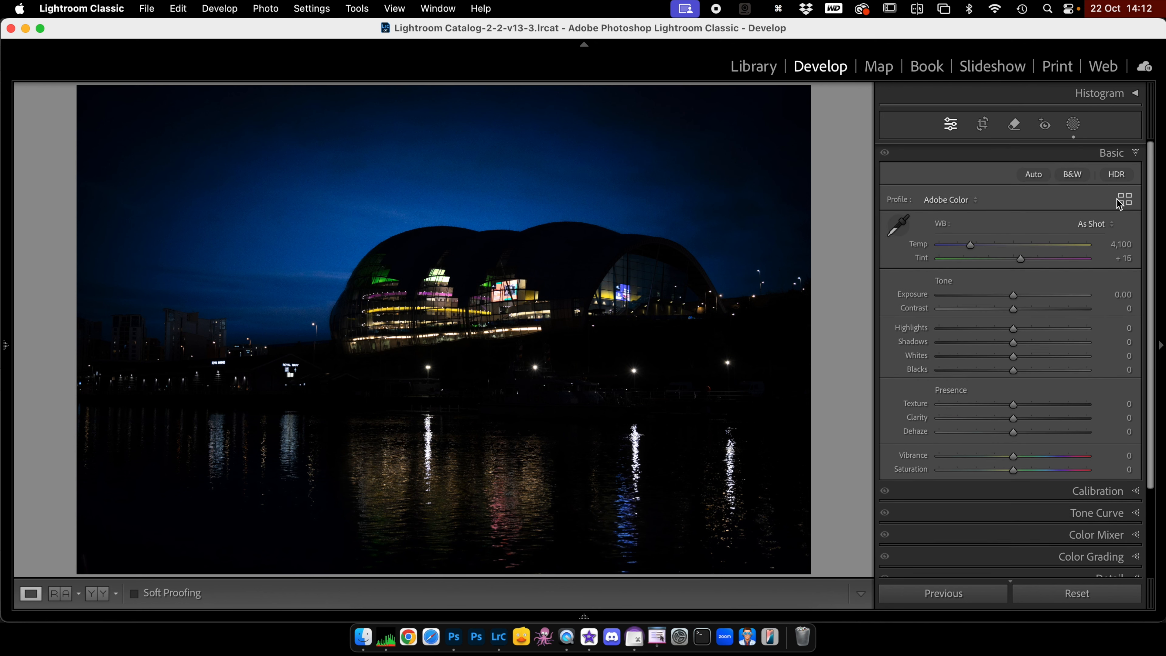
left_click(1137, 153)
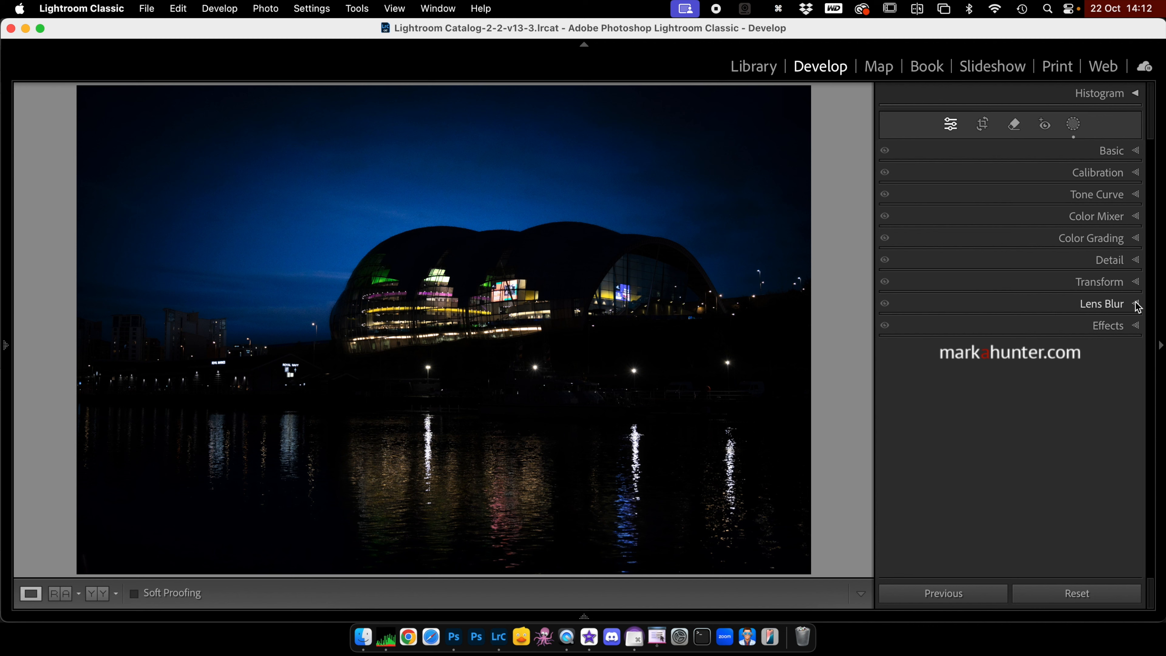
left_click(1137, 305)
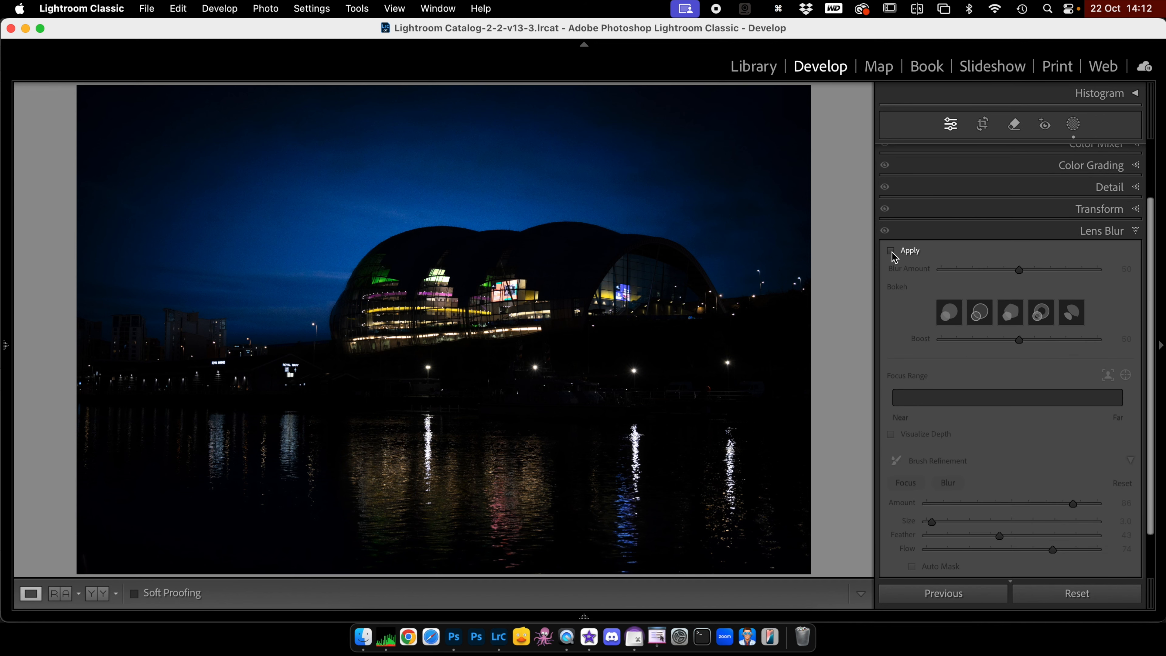
left_click(891, 251)
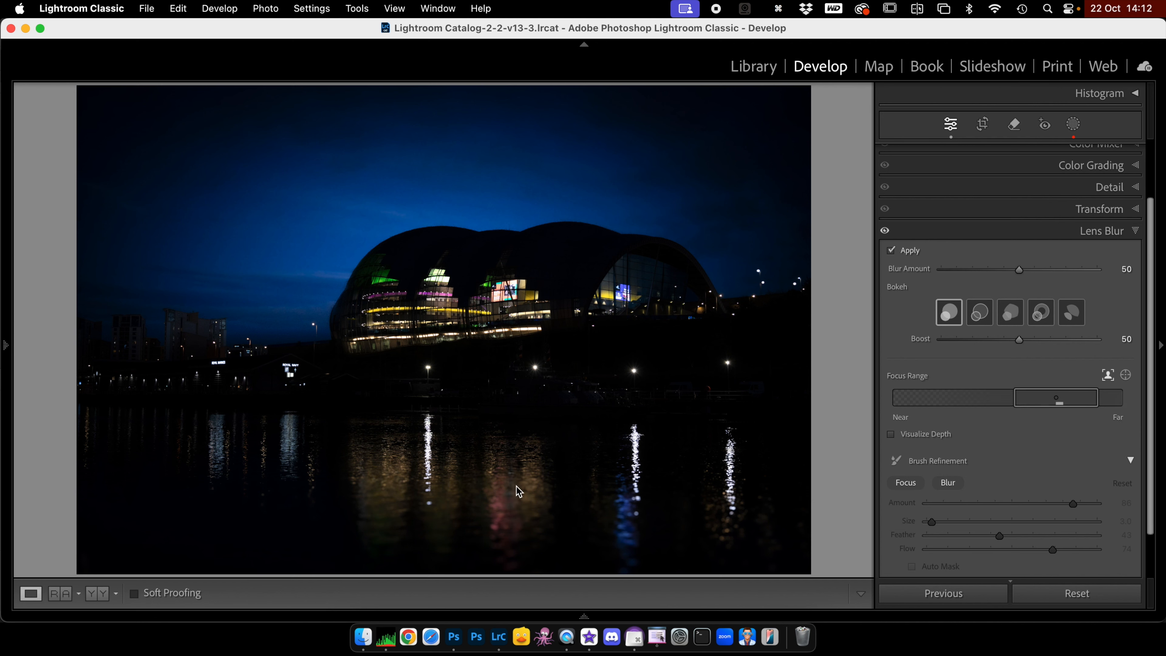
left_click_drag(1042, 400, 1081, 401)
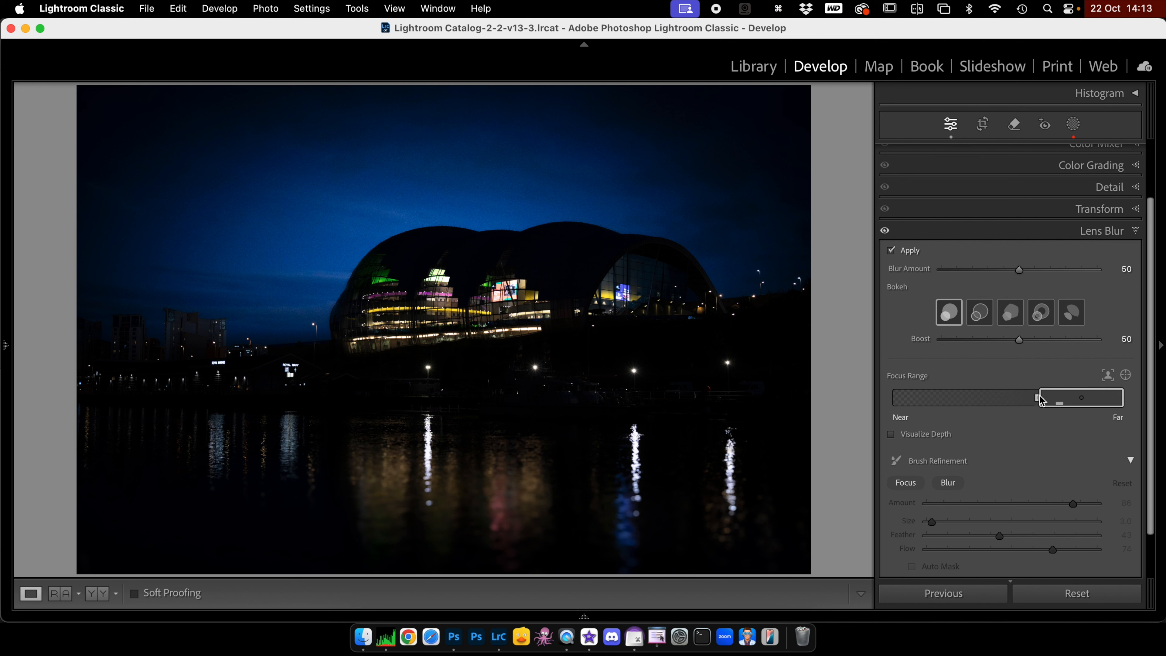
Narrow the near edge of the Lens Blur Focus Range slightly and set the Blur Amount to 68.
mouse_move(1040, 402)
left_mouse_down()
mouse_move(1055, 400)
mouse_move(1043, 401)
left_mouse_up()
left_click_drag(1020, 269, 1050, 274)
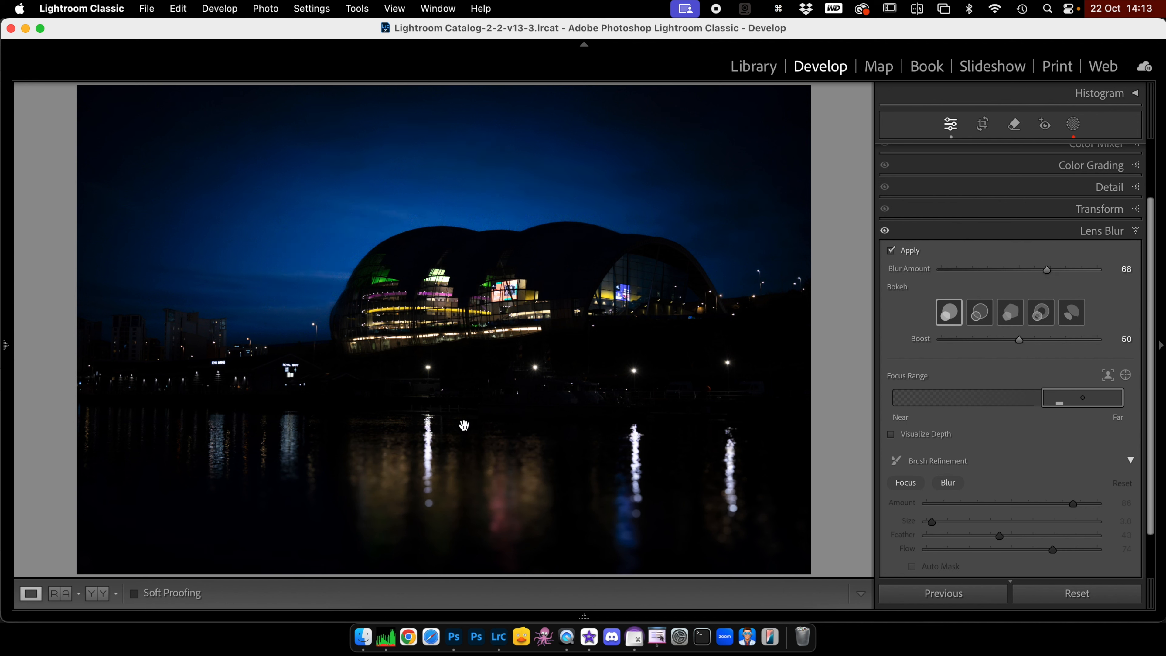
Paint Lens Blur refinement with a size 7 Blur brush over the lights beside the building and along the riverbank.
left_click(949, 484)
scroll(1005, 437, "down", 3)
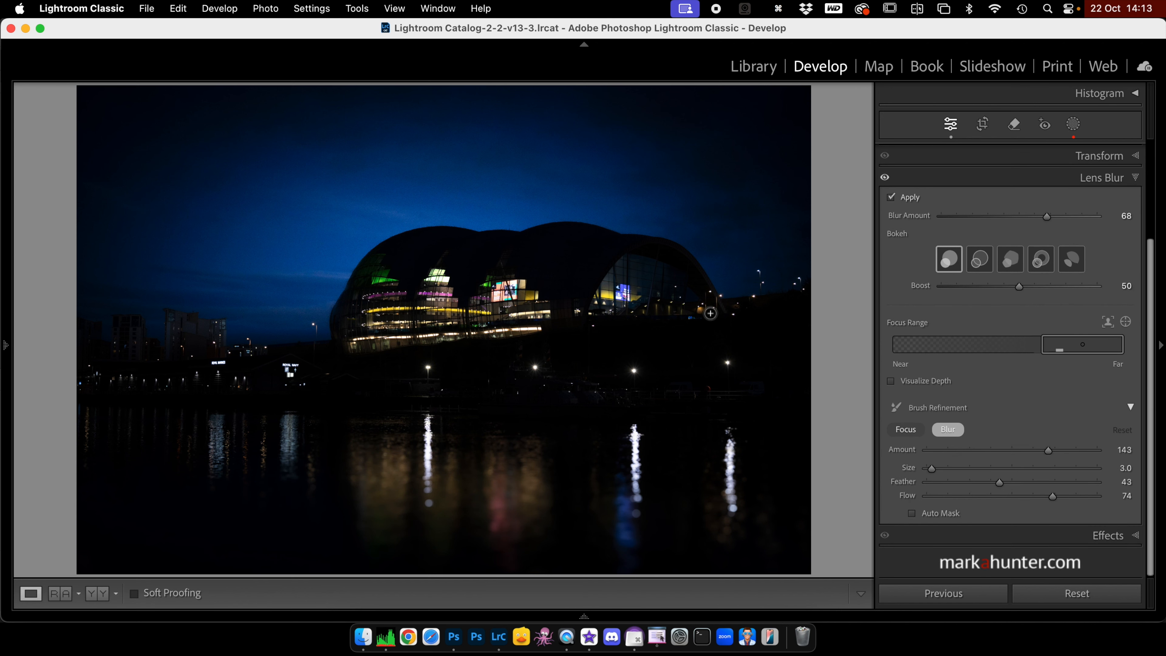
key("bracketright")
key("bracketright")
key("bracketright")
key("bracketright")
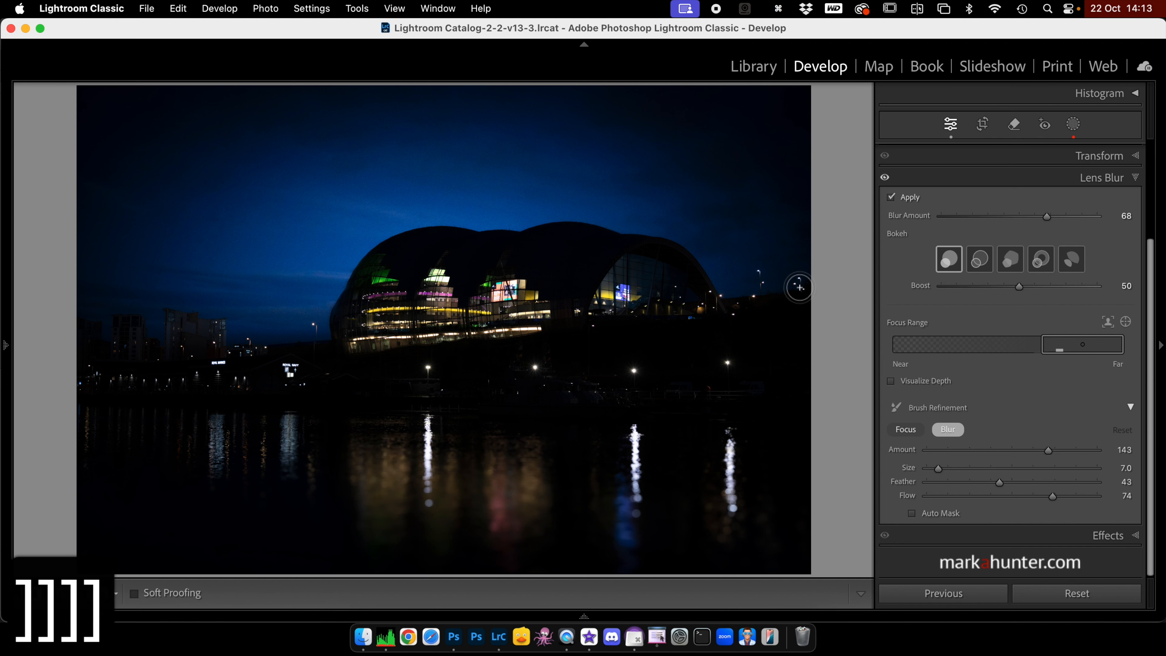
mouse_move(799, 287)
left_mouse_down()
mouse_move(760, 273)
mouse_move(754, 297)
mouse_move(720, 284)
mouse_move(711, 313)
left_mouse_up()
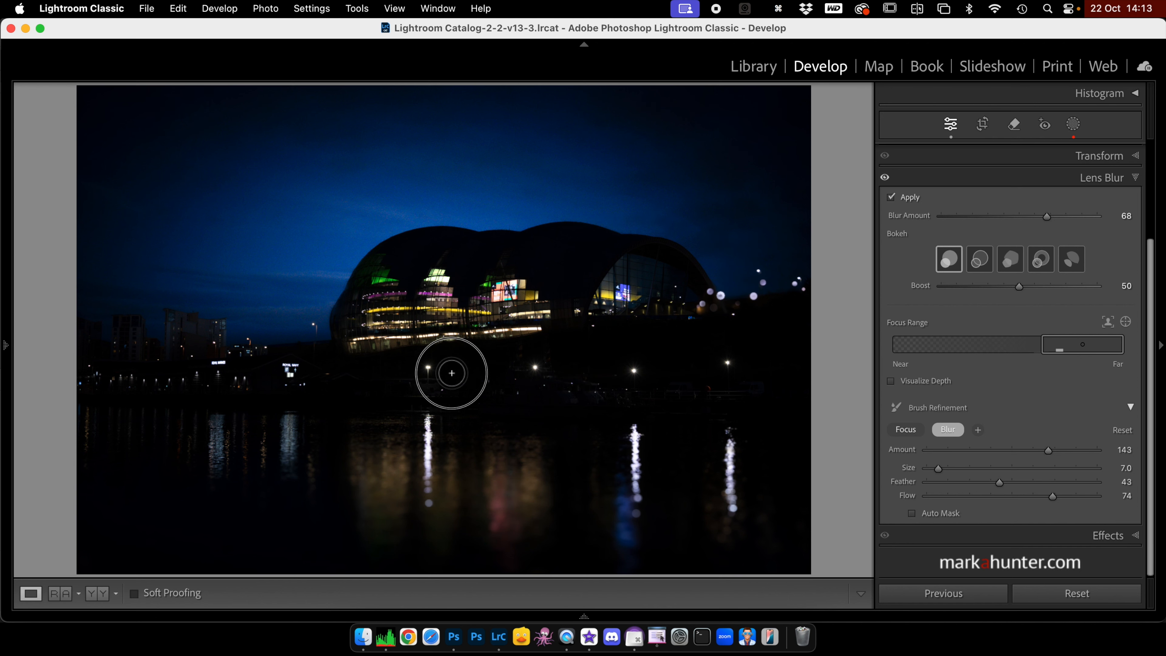
mouse_move(287, 373)
left_mouse_down()
mouse_move(271, 385)
mouse_move(263, 373)
mouse_move(164, 373)
mouse_move(86, 386)
left_mouse_up()
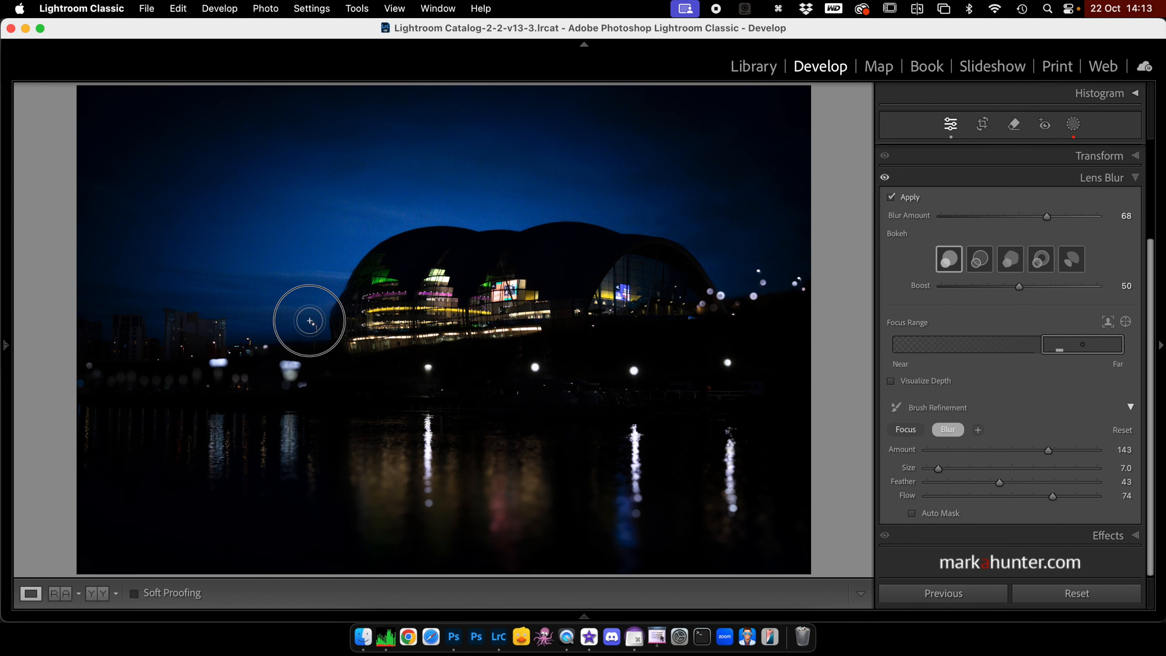
mouse_move(307, 325)
left_mouse_down()
mouse_move(193, 350)
mouse_move(211, 326)
mouse_move(133, 346)
left_mouse_up()
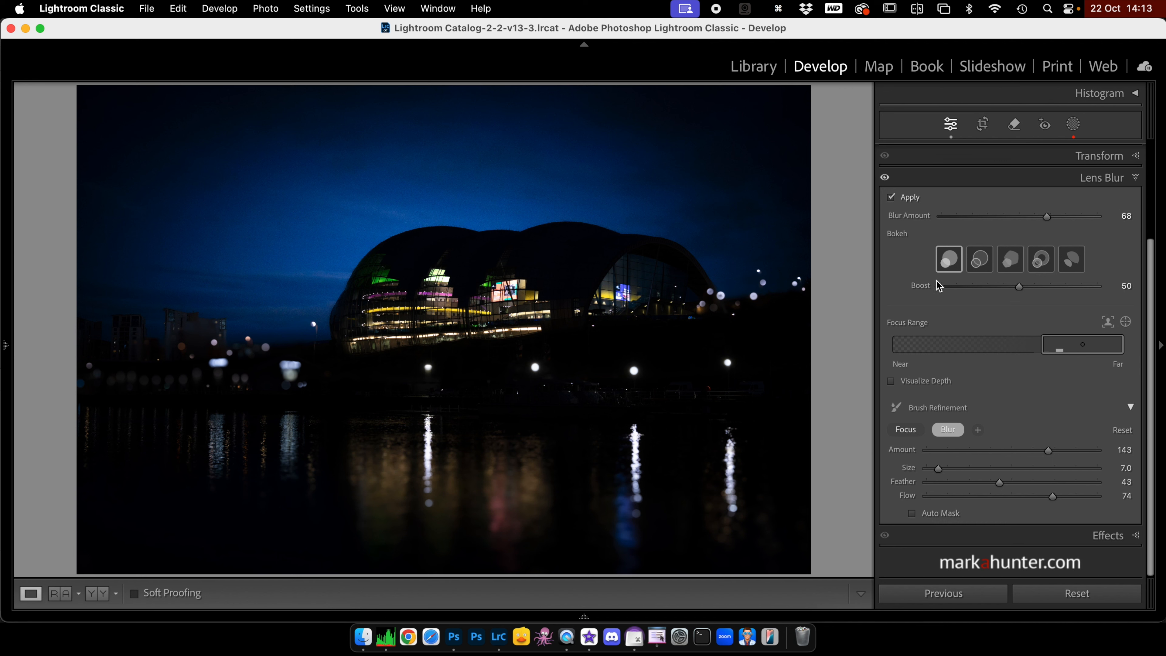
left_click(726, 367)
Try Bokeh Boost values of 15, 98 and 73 on the blurred lights.
left_click_drag(1019, 289, 969, 292)
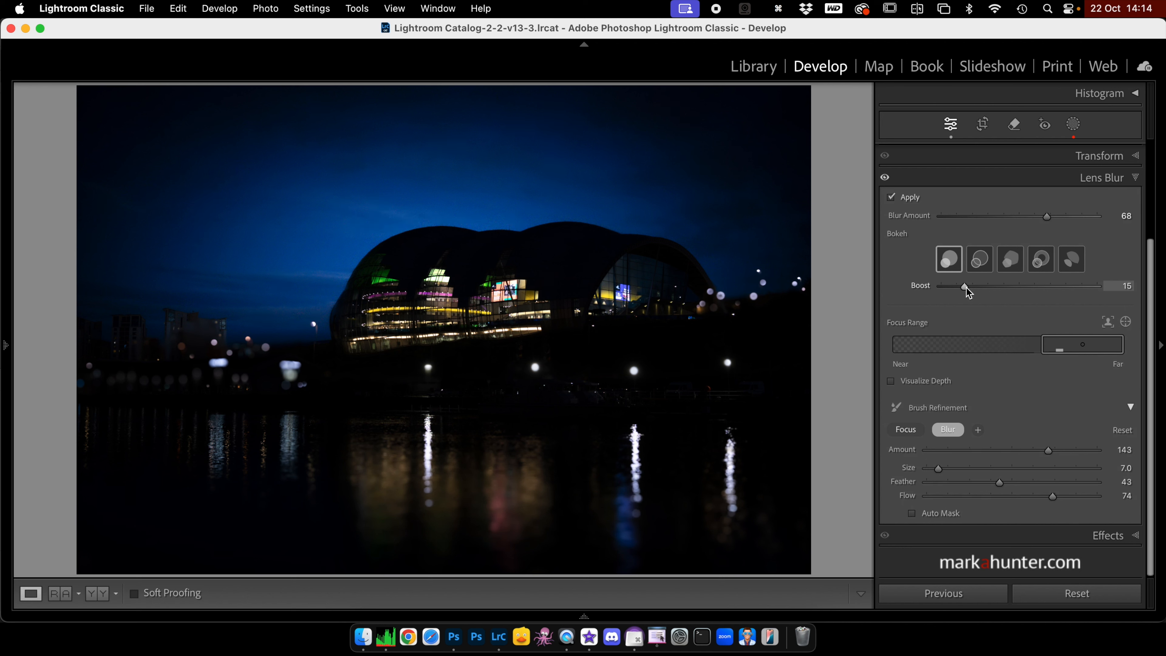
left_click_drag(966, 287, 1095, 286)
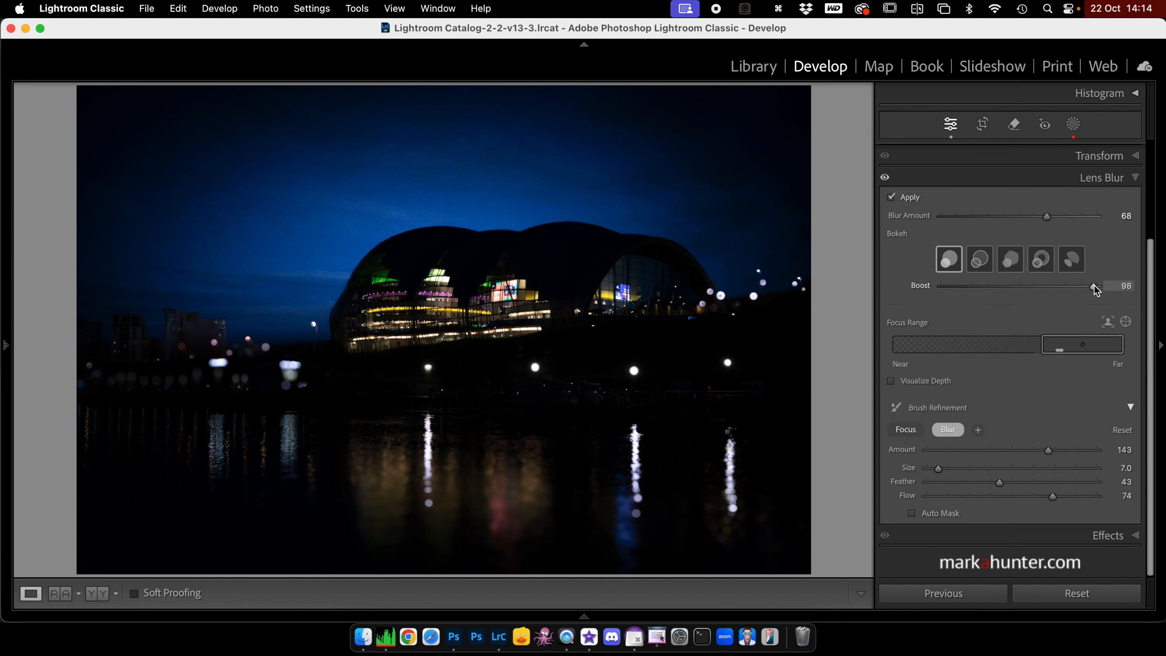
left_click_drag(1094, 290, 1058, 290)
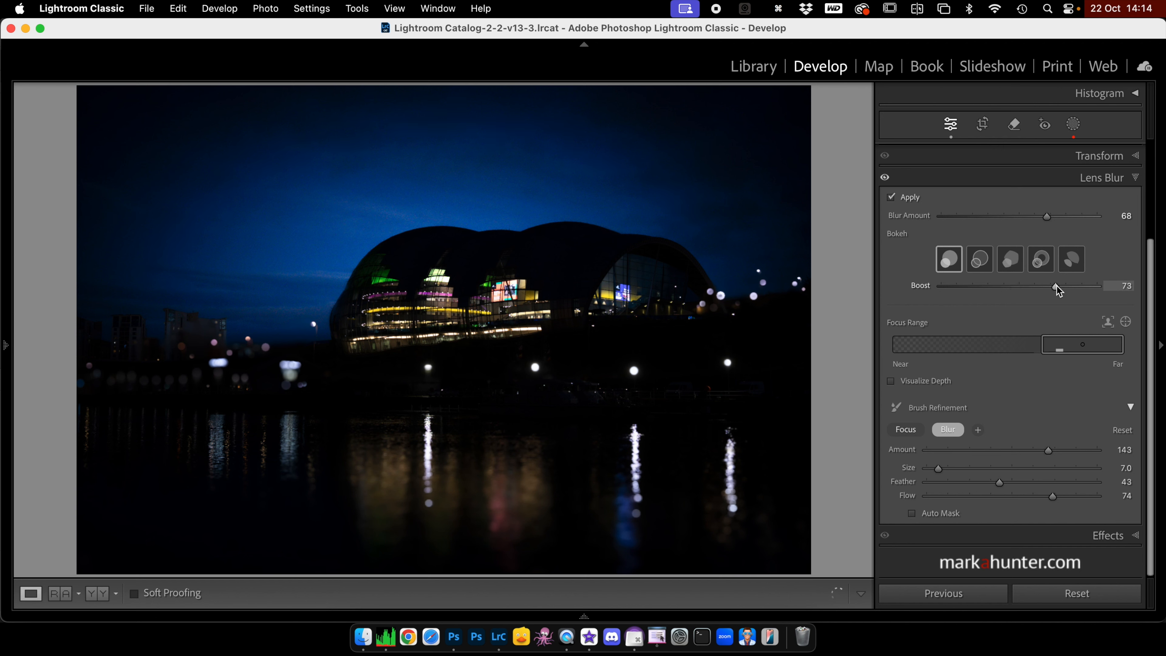
Compare the other bokeh shapes, settle on the outlined bubble shape, and set its Boost to 62.
left_click(980, 260)
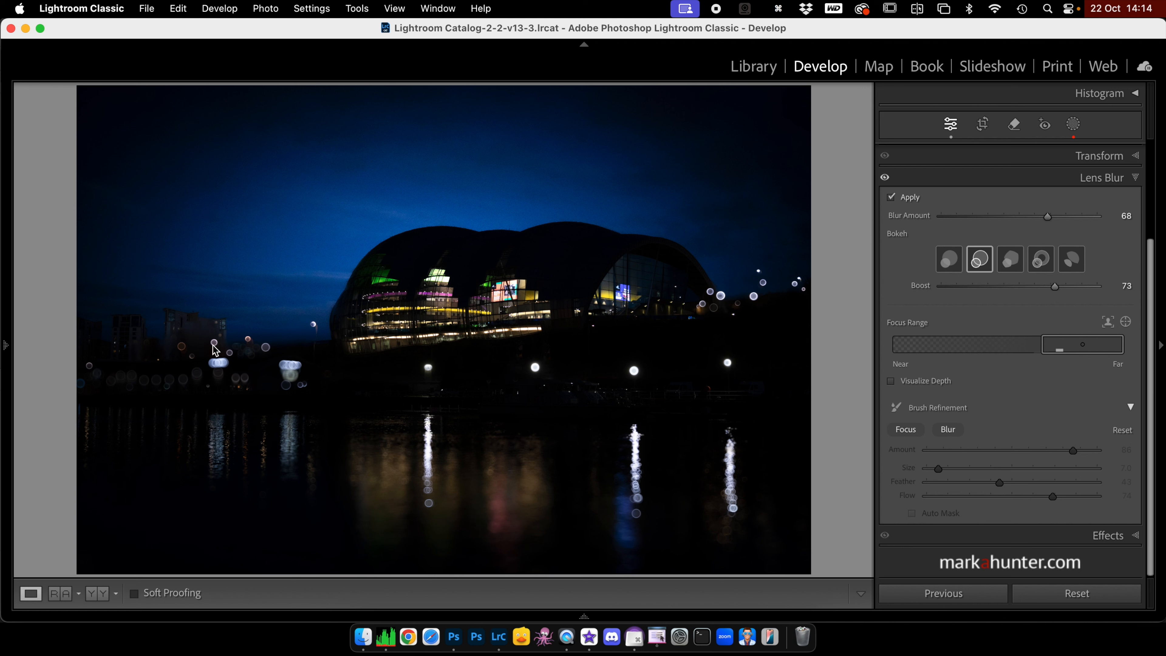
left_click(1012, 263)
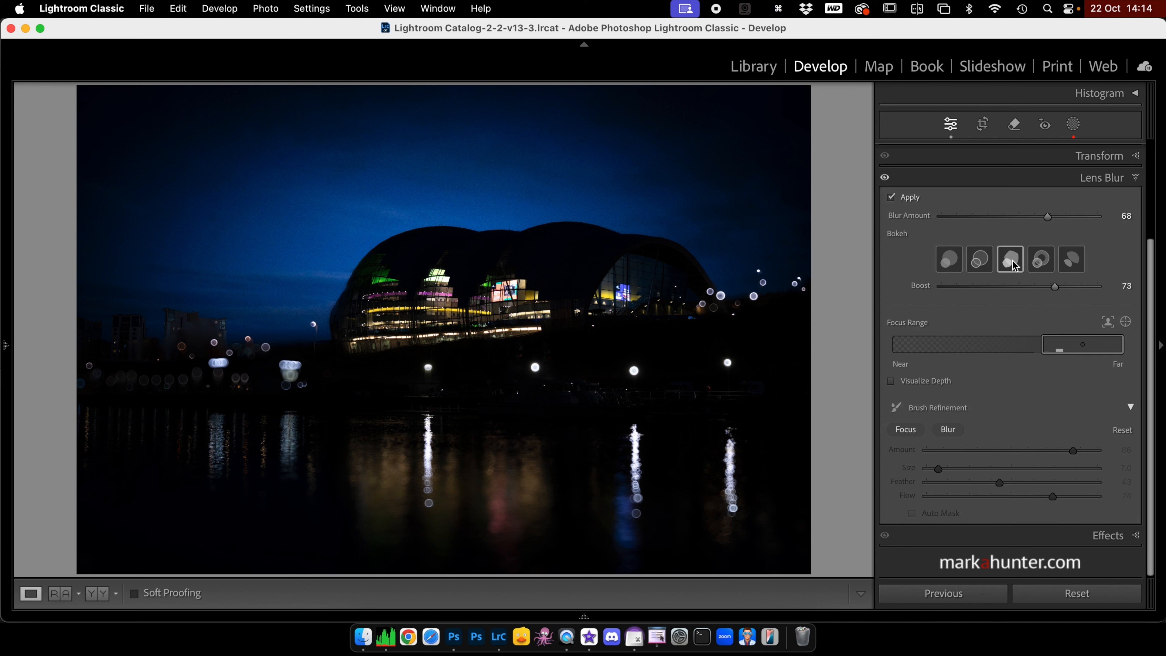
left_click(1049, 266)
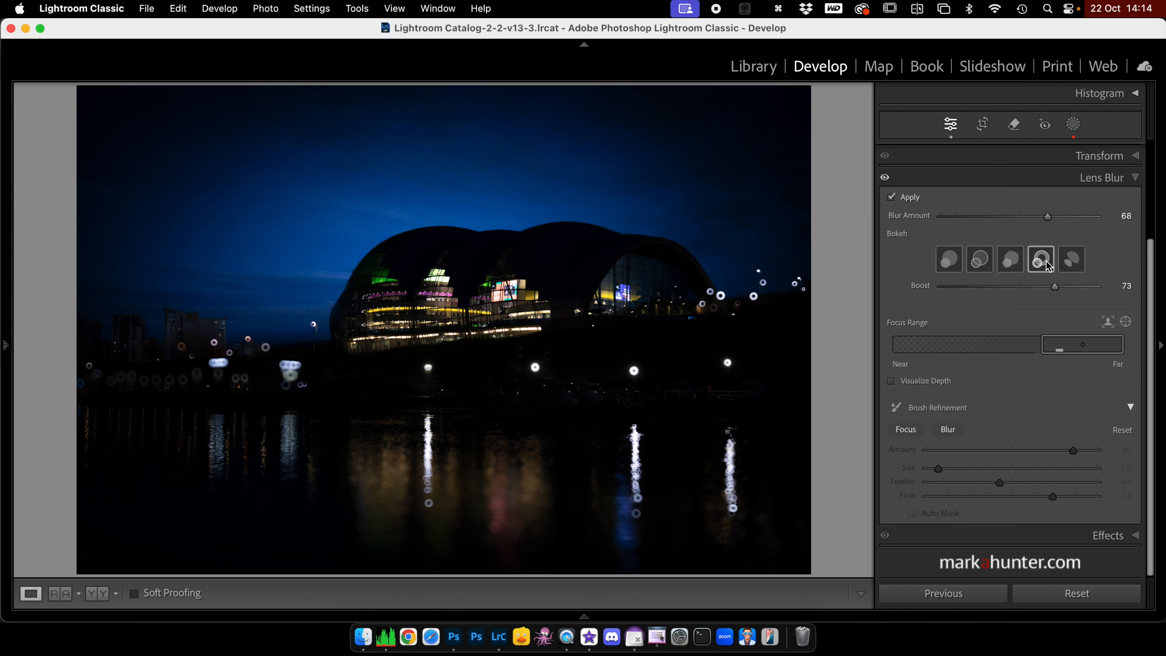
left_click(1074, 266)
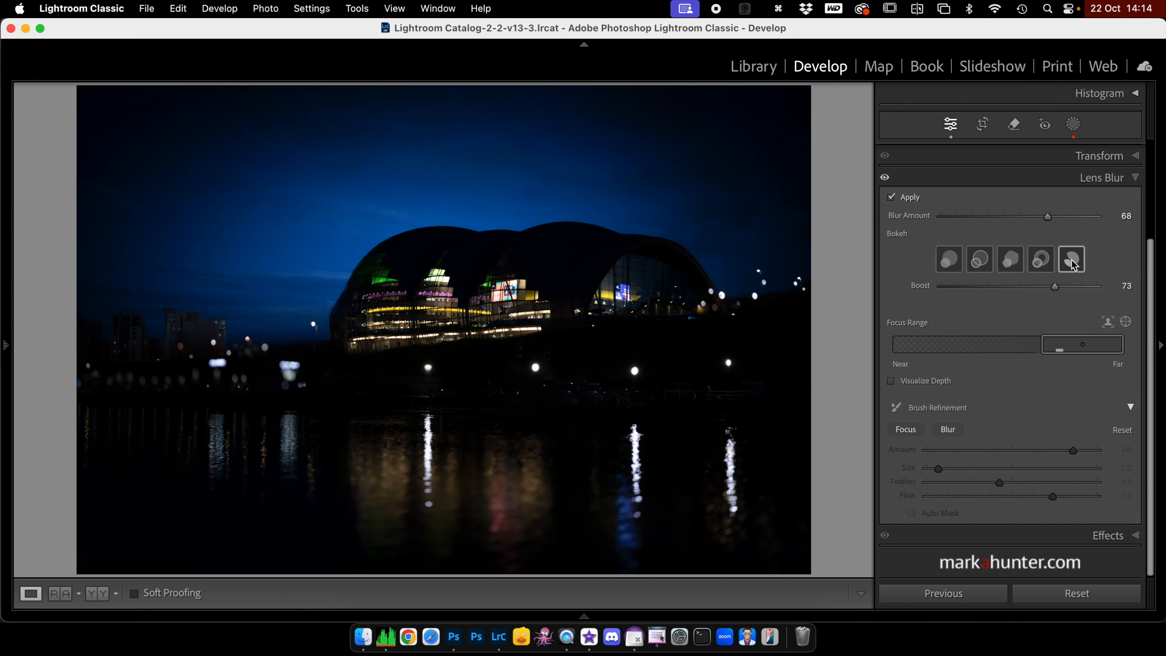
left_click(990, 266)
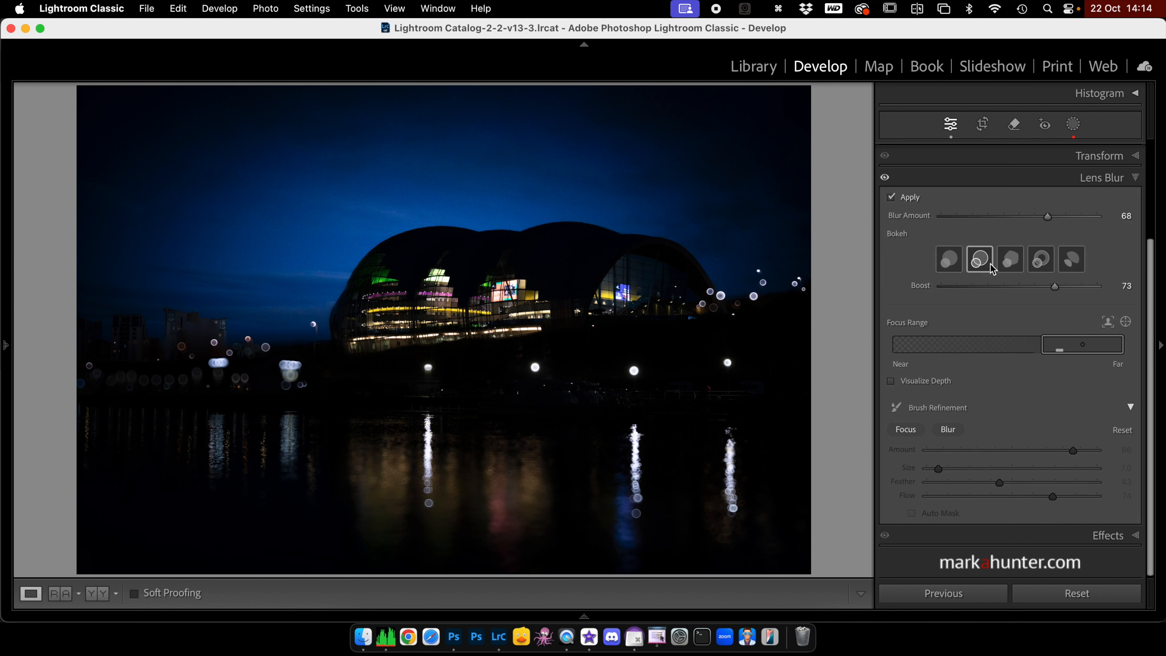
left_click_drag(1055, 286, 1039, 287)
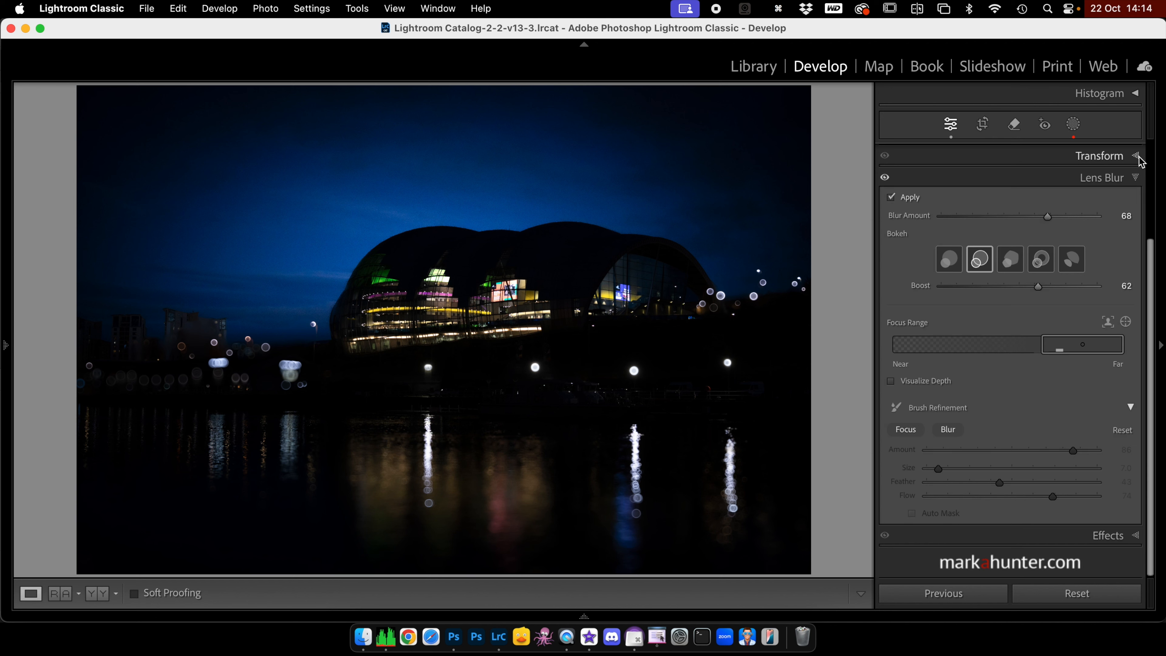
left_click(1136, 177)
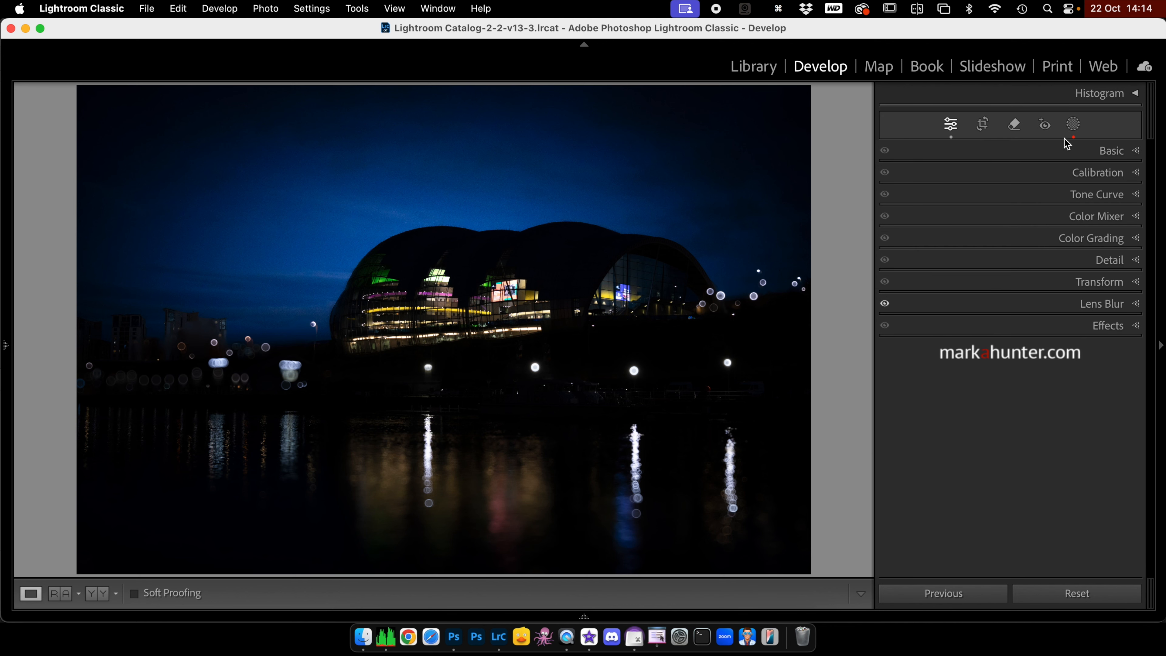
Update the photo's AI masks through Mask 2's options.
left_click(1074, 124)
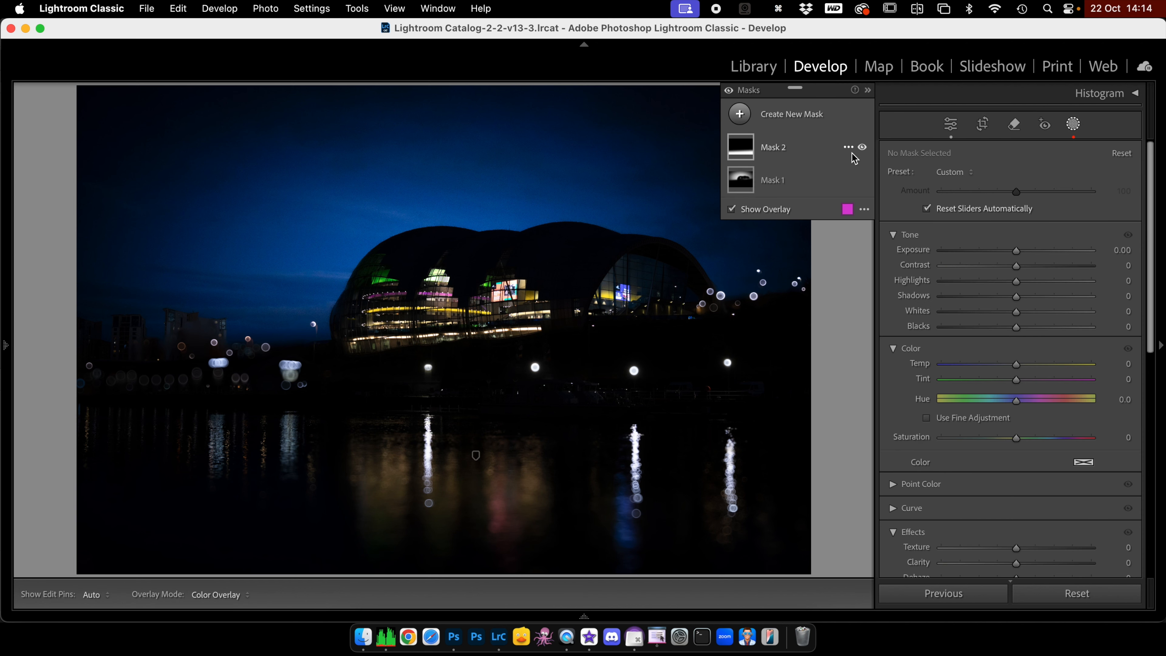
left_click(848, 147)
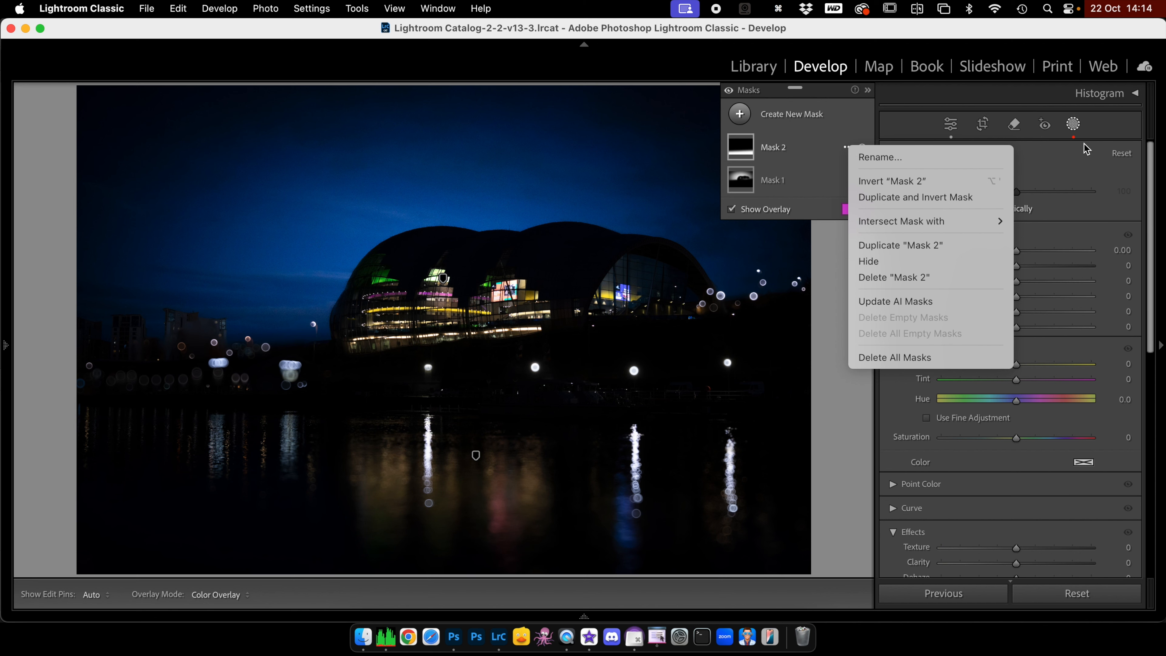
left_click(896, 302)
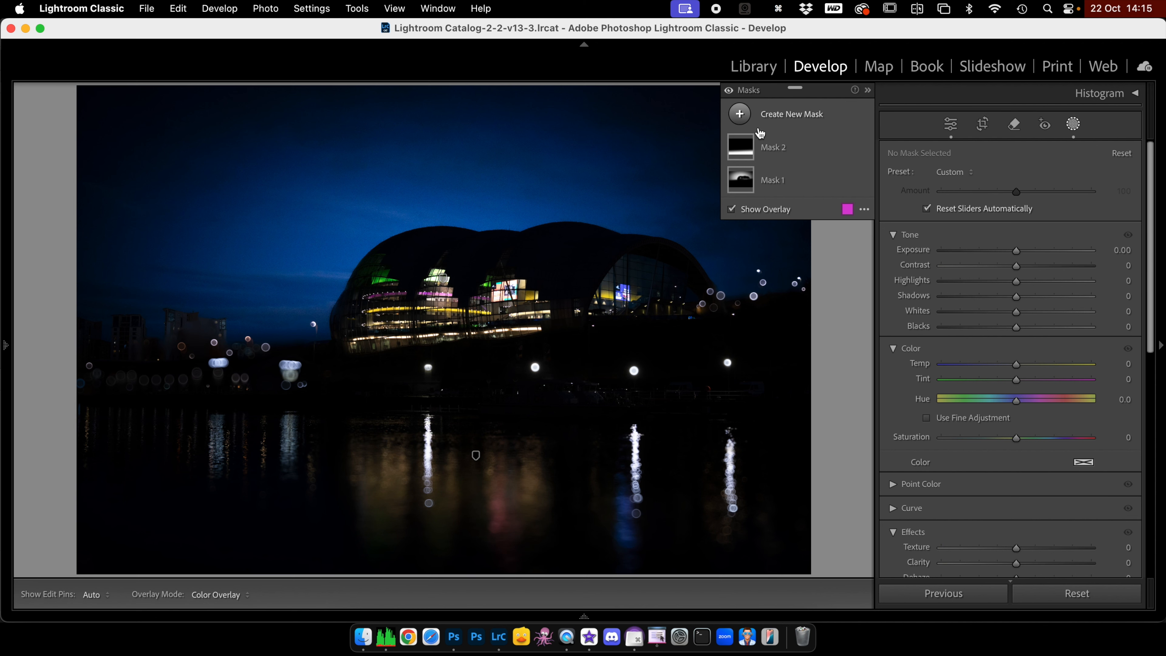
Create a new Select Sky mask and set its Texture to −96.
left_click(741, 115)
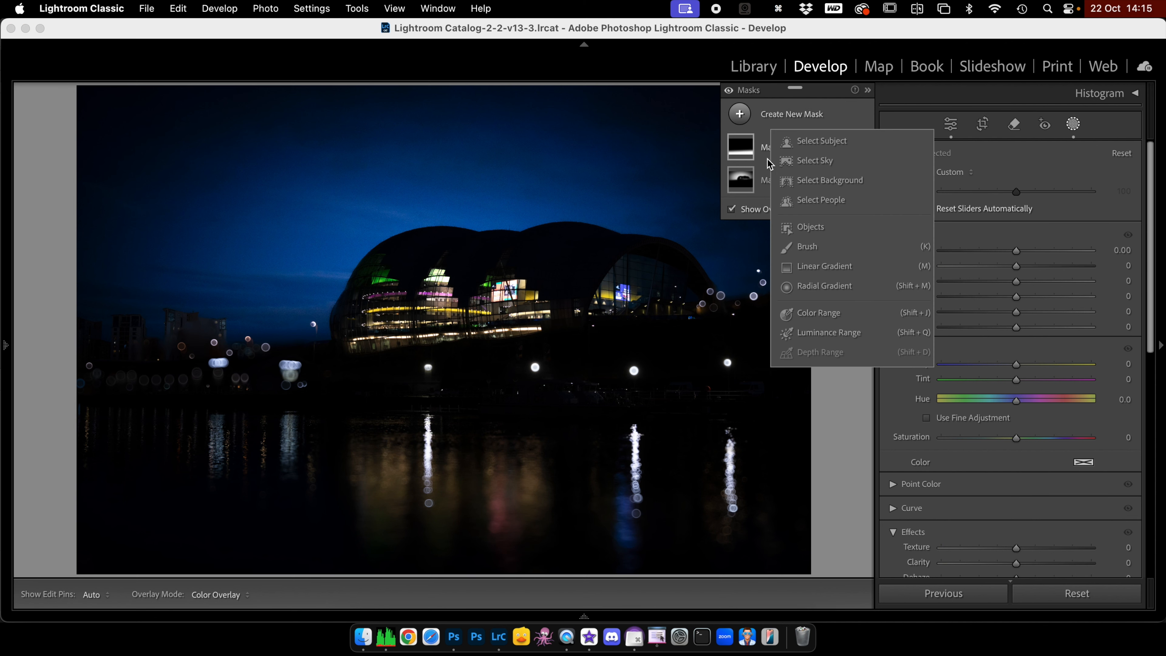
left_click(812, 162)
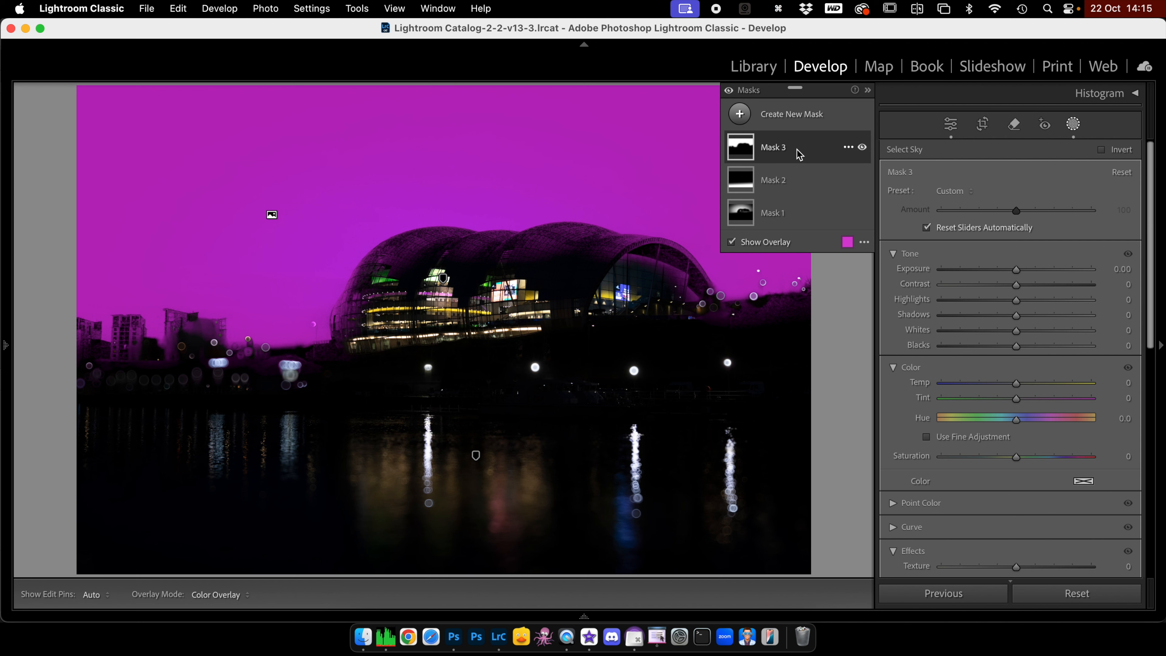
scroll(1019, 419, "down", 6)
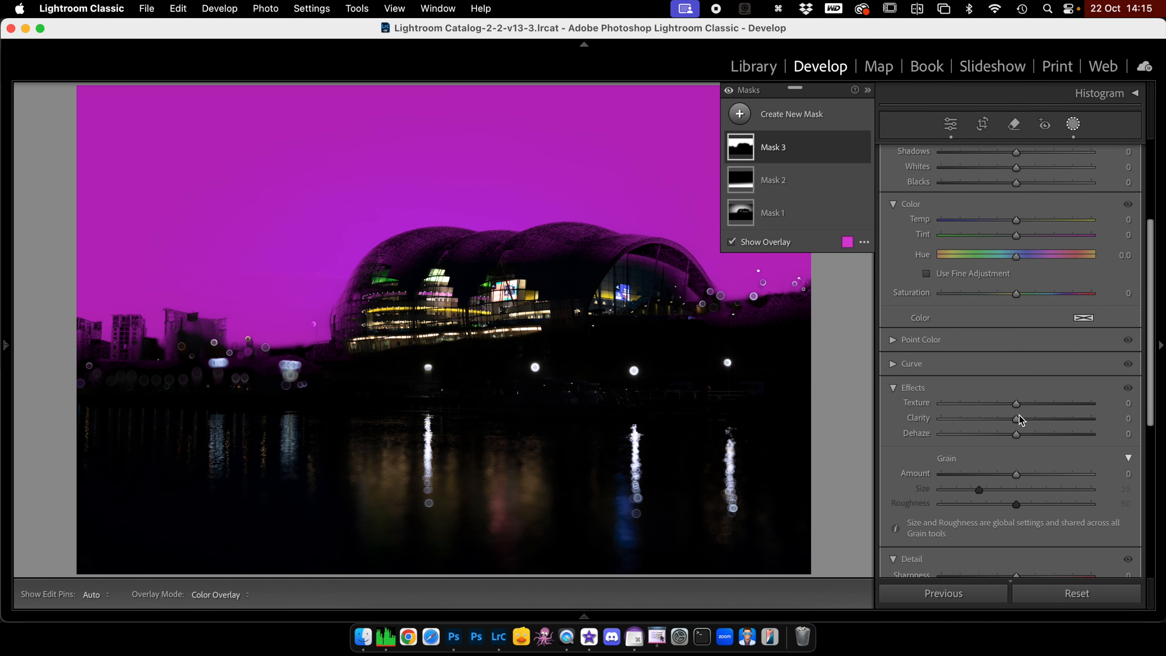
left_click_drag(1016, 403, 944, 410)
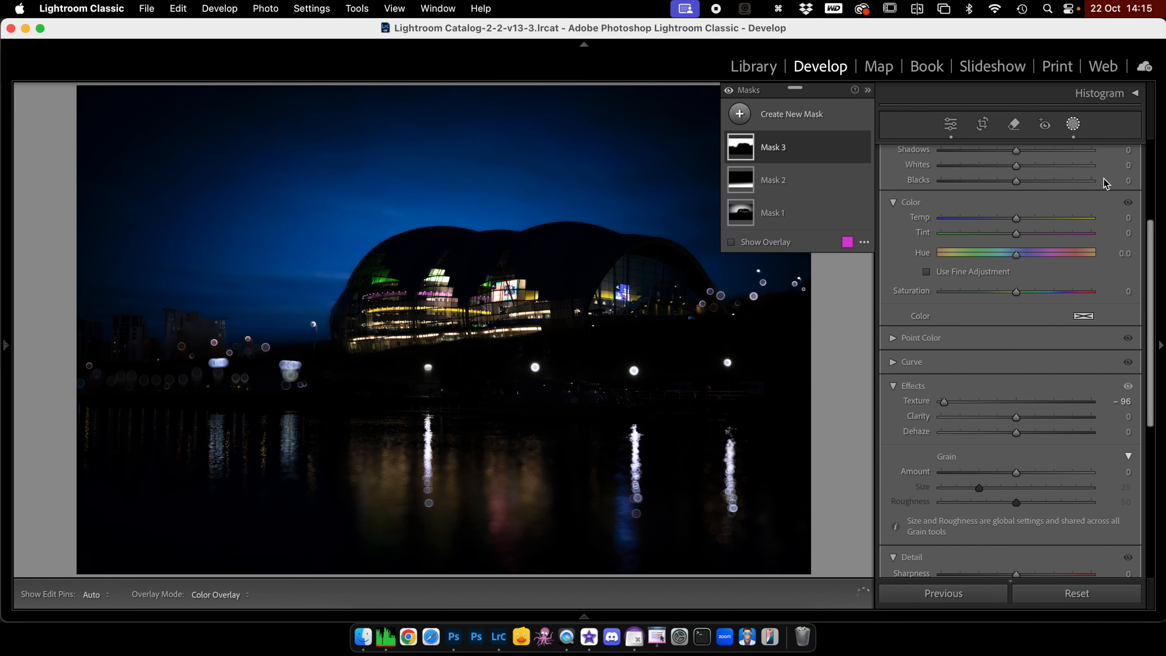
left_click(1076, 124)
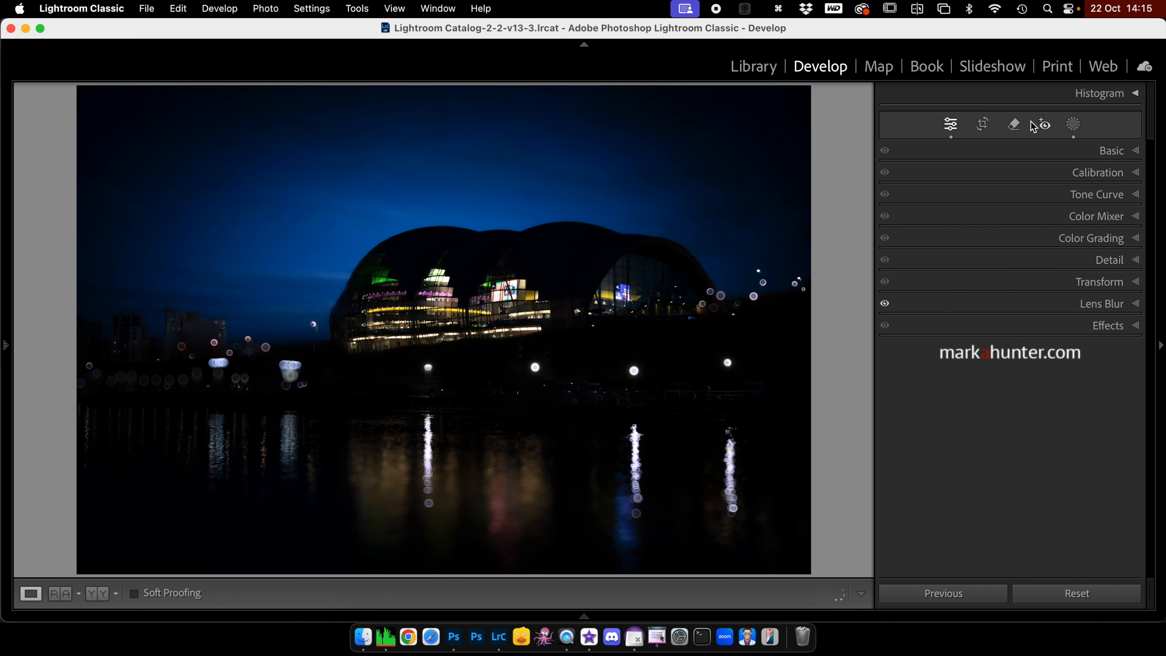
Crop strips off the top and bottom of the photo into a wider format, keeping its full width.
left_click(984, 129)
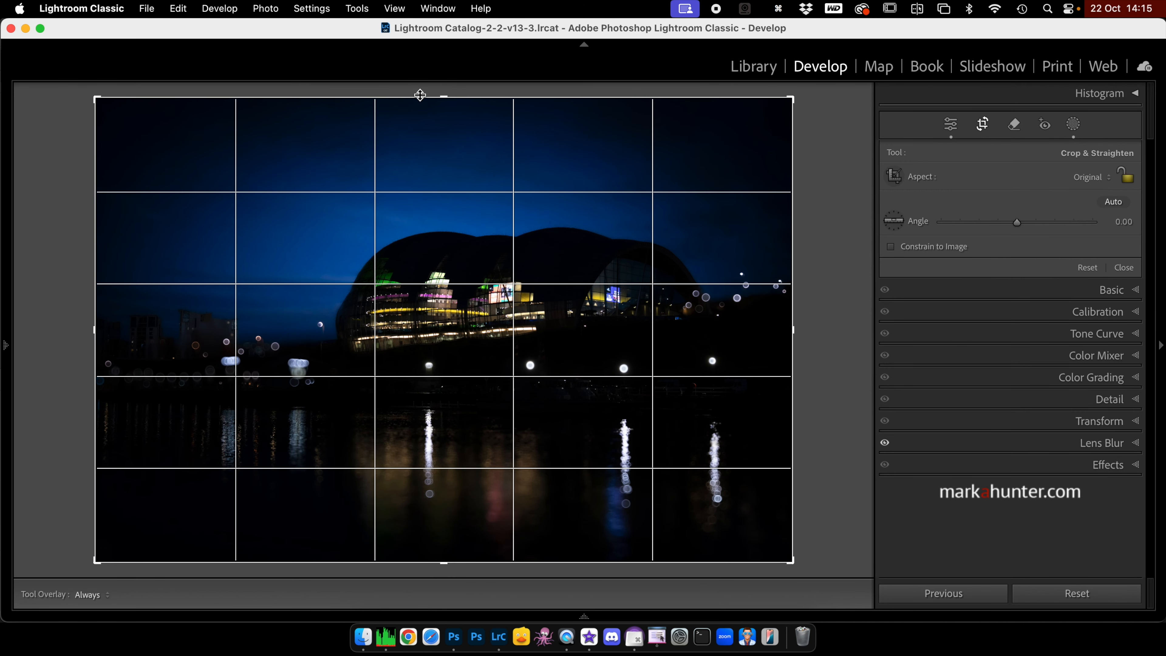
left_click_drag(442, 98, 442, 119)
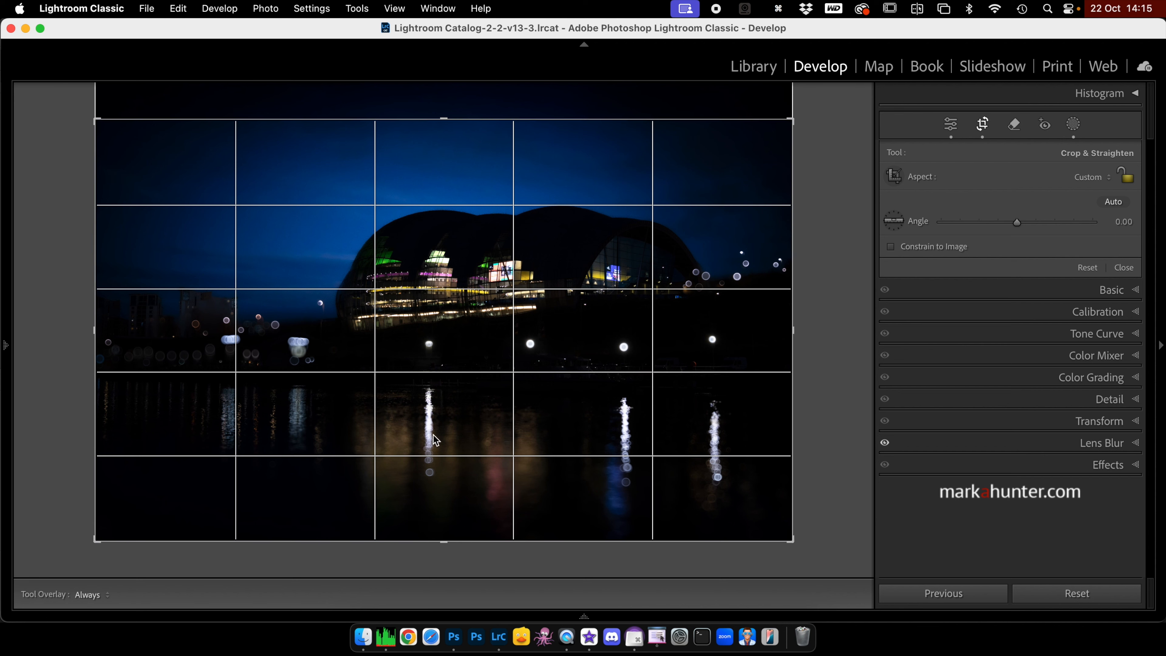
left_click_drag(445, 542, 445, 519)
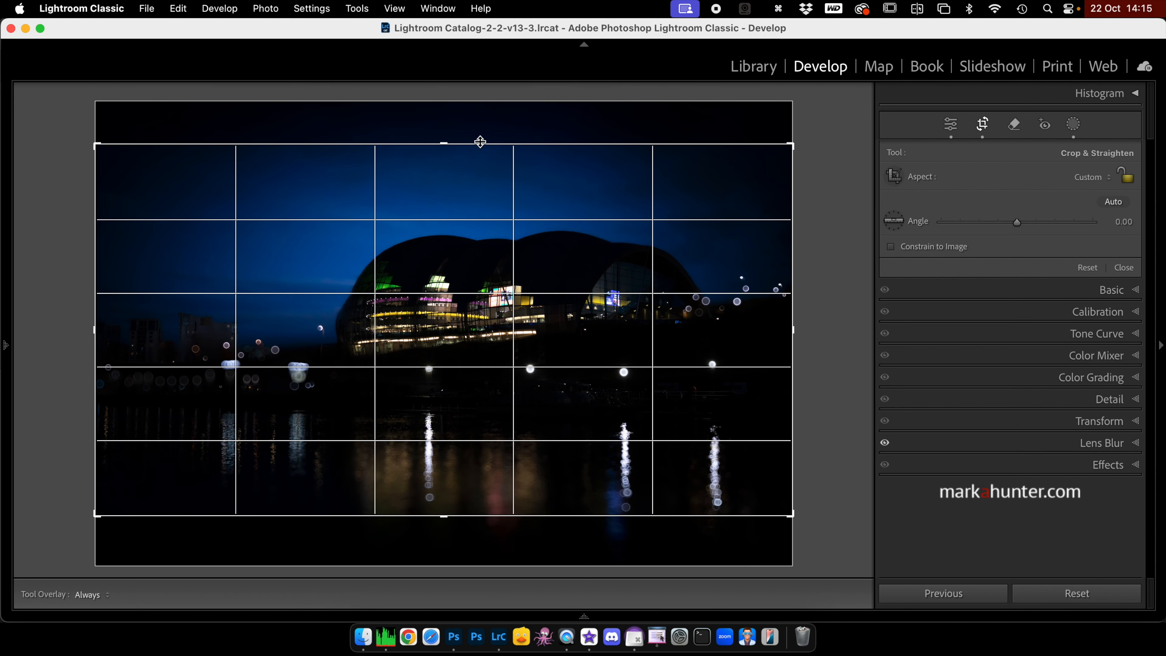
left_click_drag(445, 141, 445, 131)
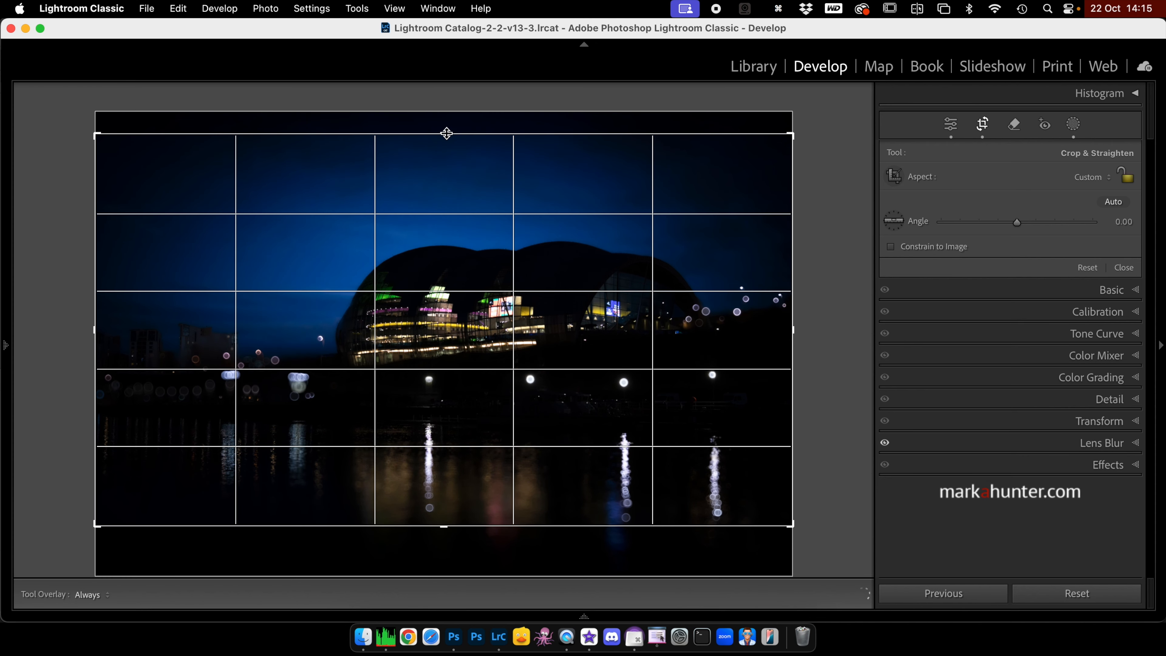
left_click(983, 130)
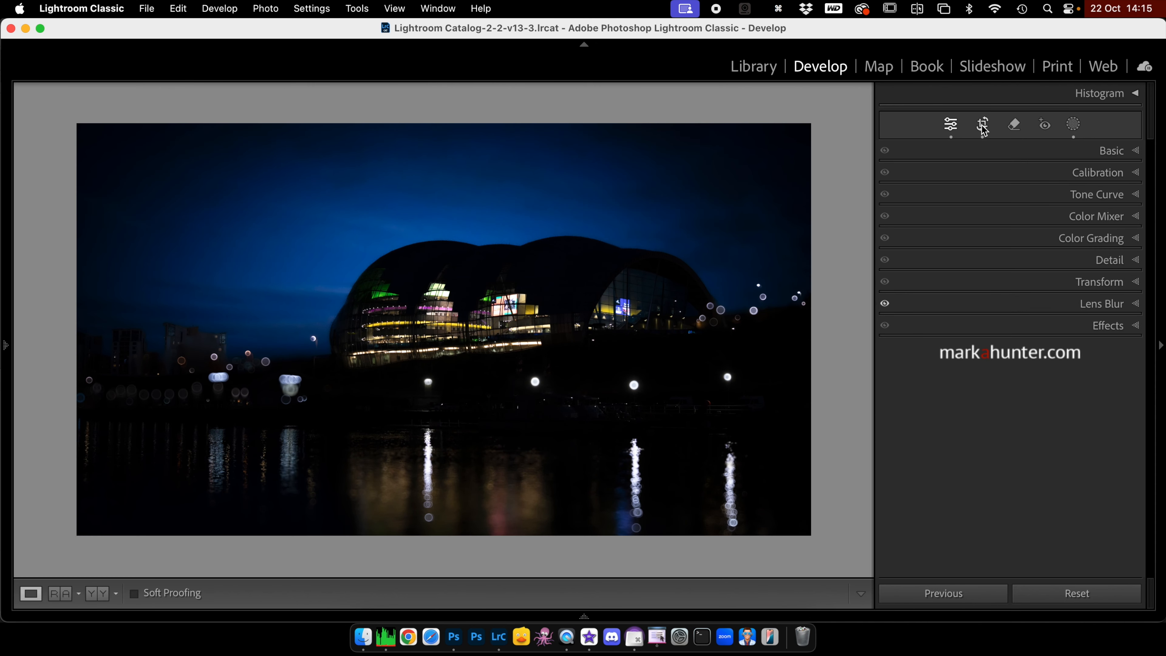
Set the Post-Crop Vignetting Amount to −11 and compare the edited photo with its before version.
left_click(1141, 327)
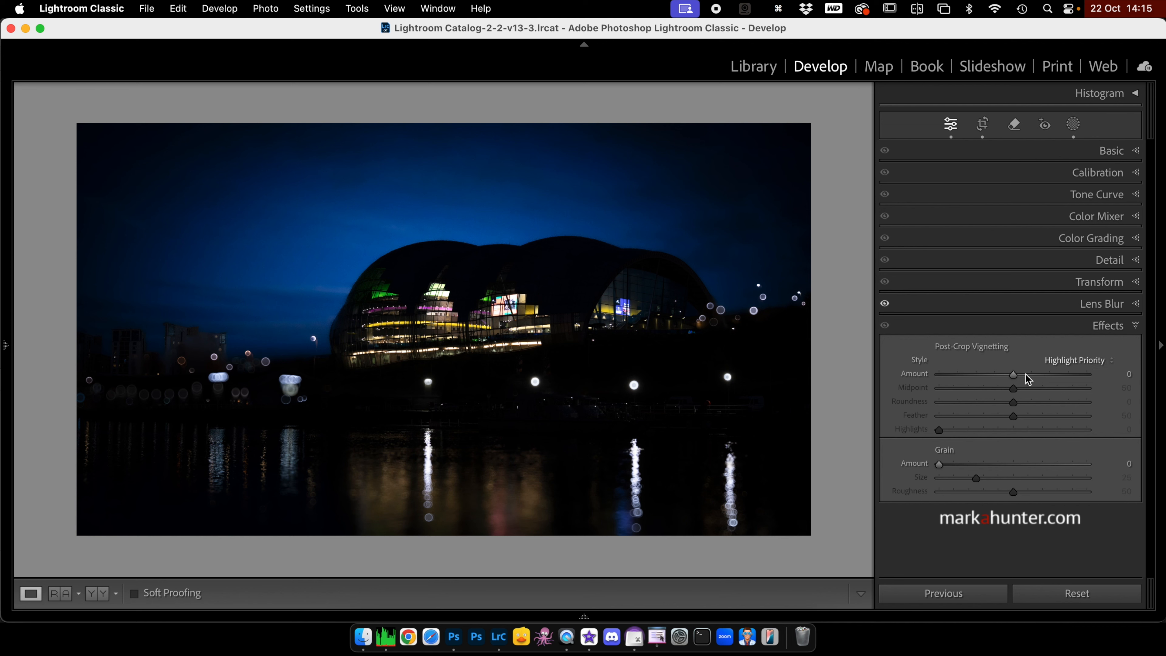
left_click_drag(1013, 374, 1005, 374)
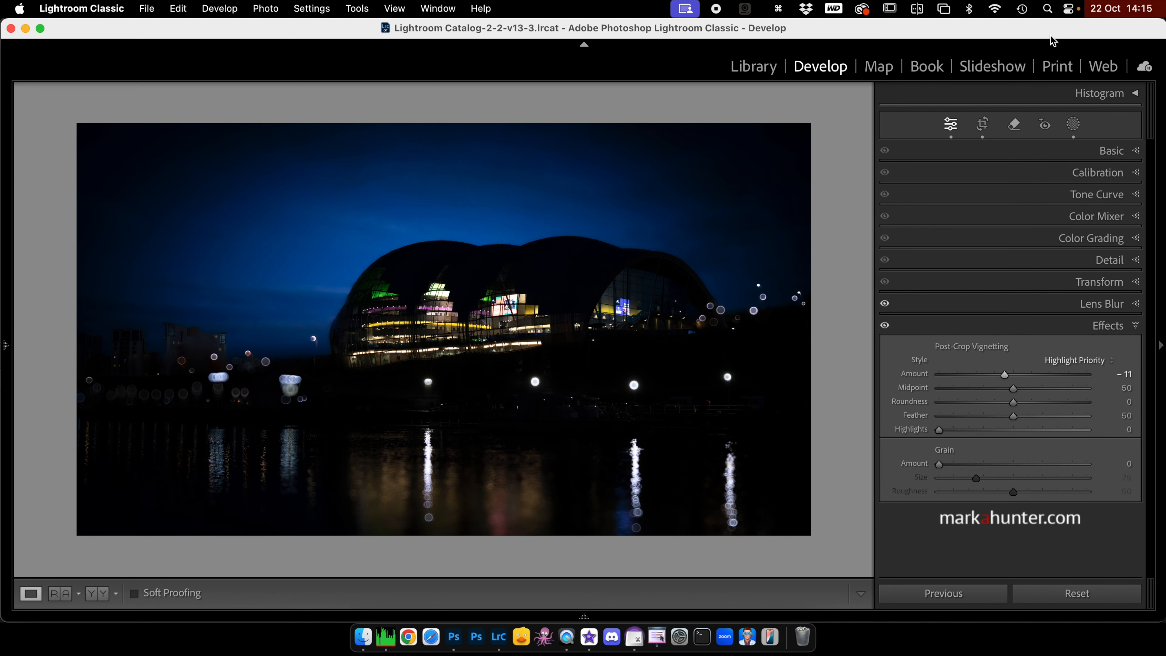
key("backslash")
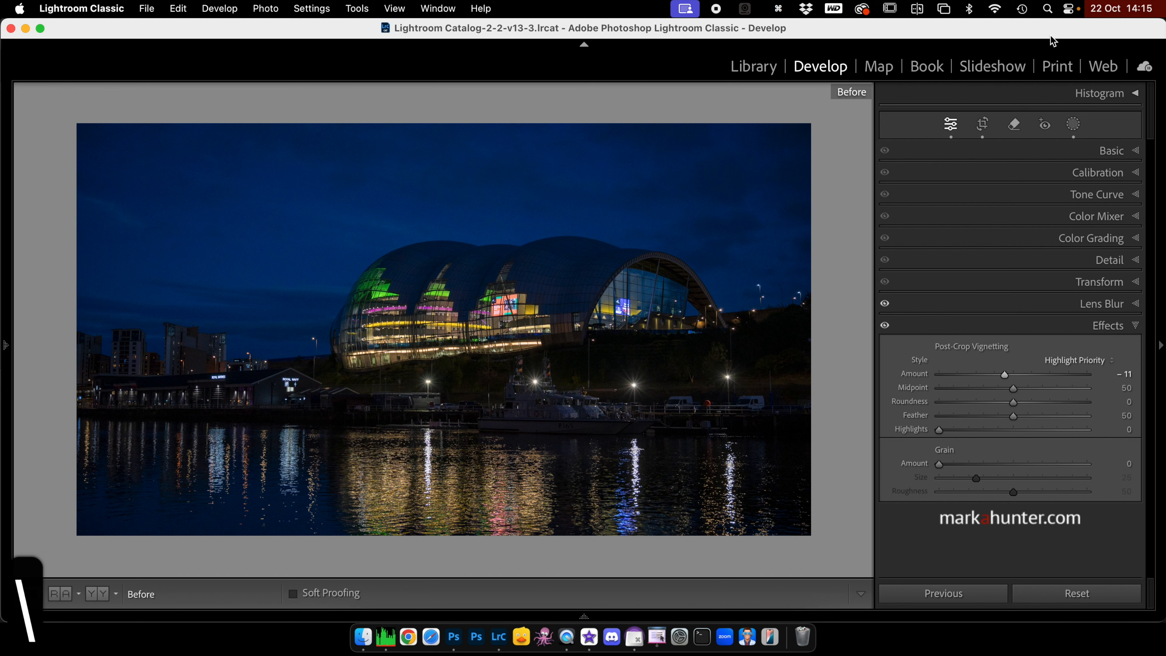
key("backslash")
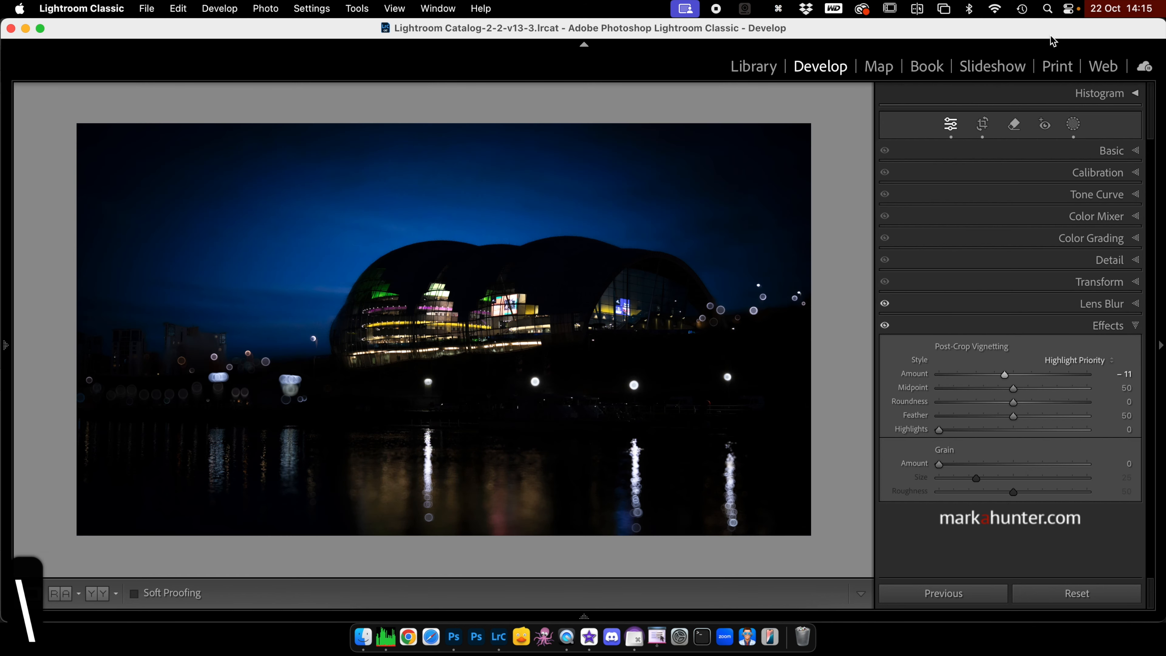